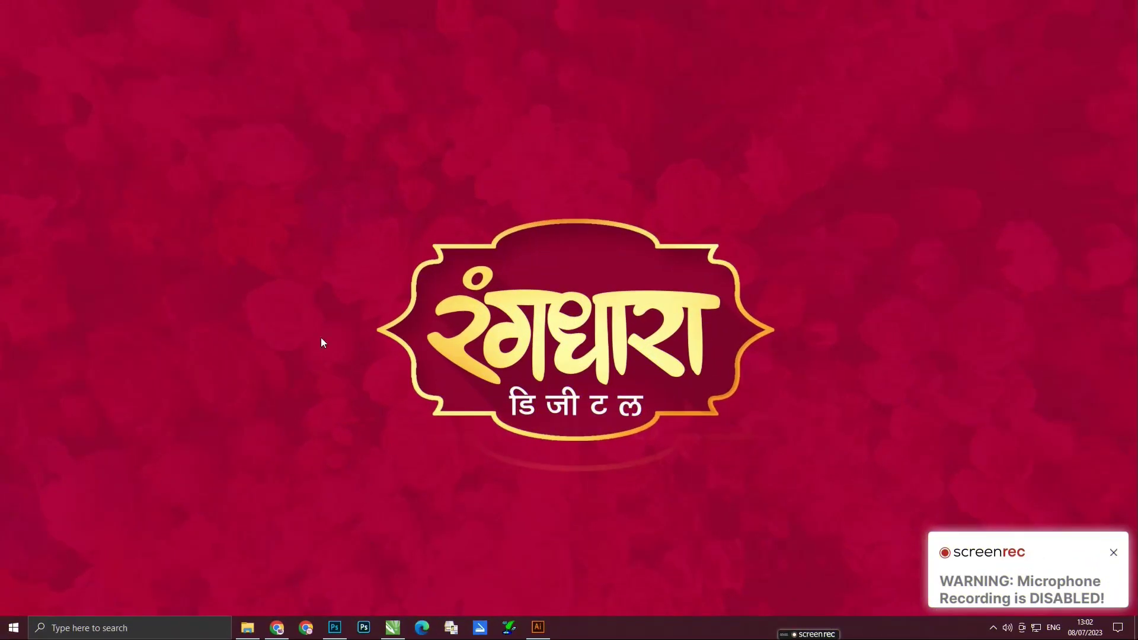
# Step: Refresh the desktop from its right-click menu
pyautogui.rightClick(249, 326)
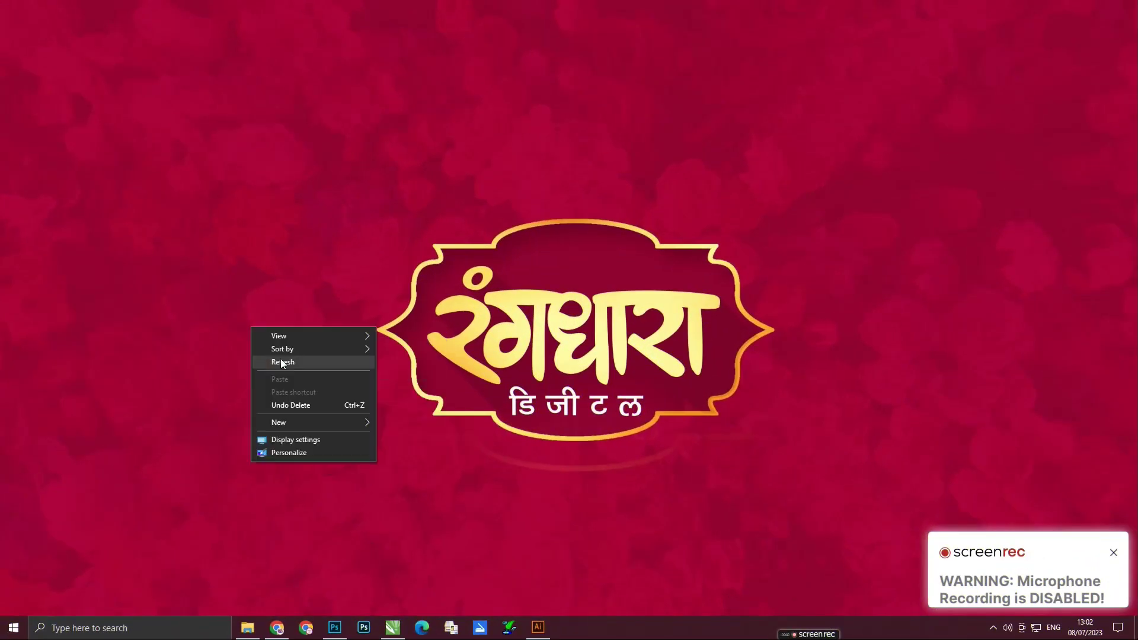
pyautogui.click(292, 409)
pyautogui.rightClick(199, 364)
pyautogui.rightClick(279, 400)
pyautogui.click(323, 435)
# Step: Open File Explorer on the Desktop folder and pick up a baby photo
pyautogui.click(334, 627)
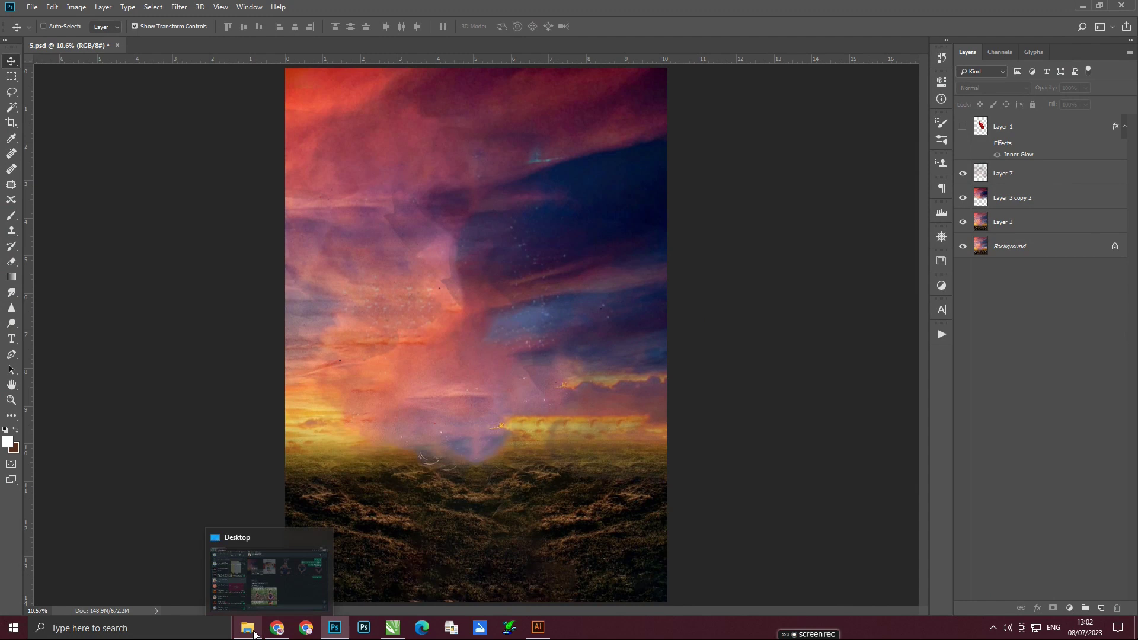
pyautogui.click(248, 627)
pyautogui.rightClick(581, 416)
pyautogui.click(620, 465)
pyautogui.moveTo(1019, 257); pyautogui.dragTo(871, 317)
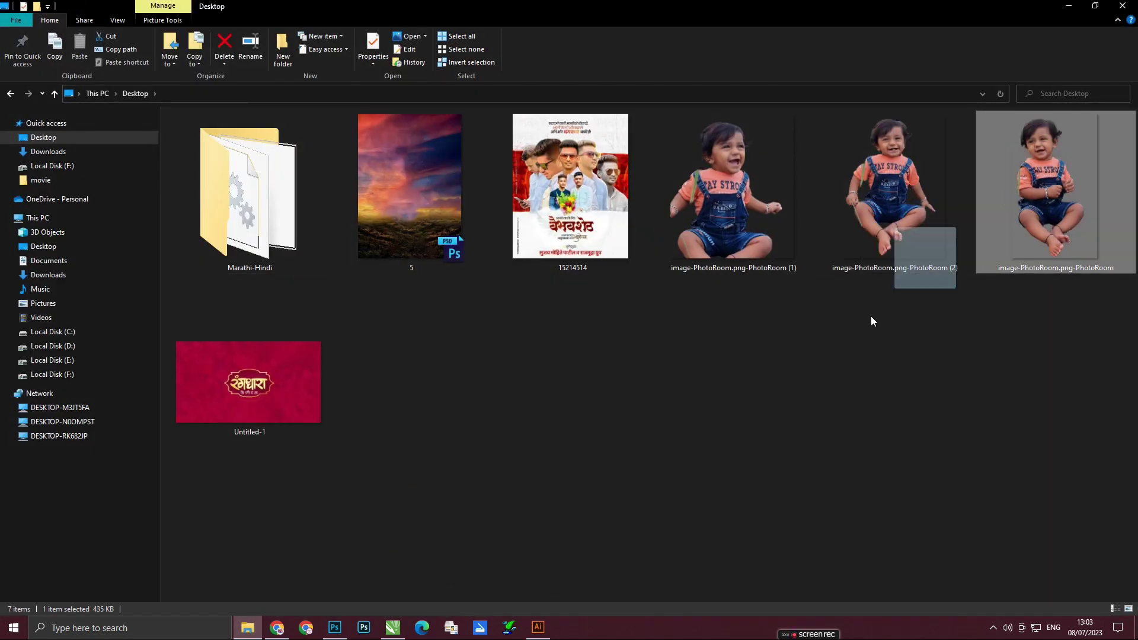
# Step: Drop the sitting baby photo onto the poster, lower it and shrink it onto the ground
pyautogui.press('Left')
pyautogui.moveTo(485, 490)
pyautogui.mouseDown()
pyautogui.moveTo(371, 603)
pyautogui.moveTo(474, 332)
pyautogui.mouseUp()
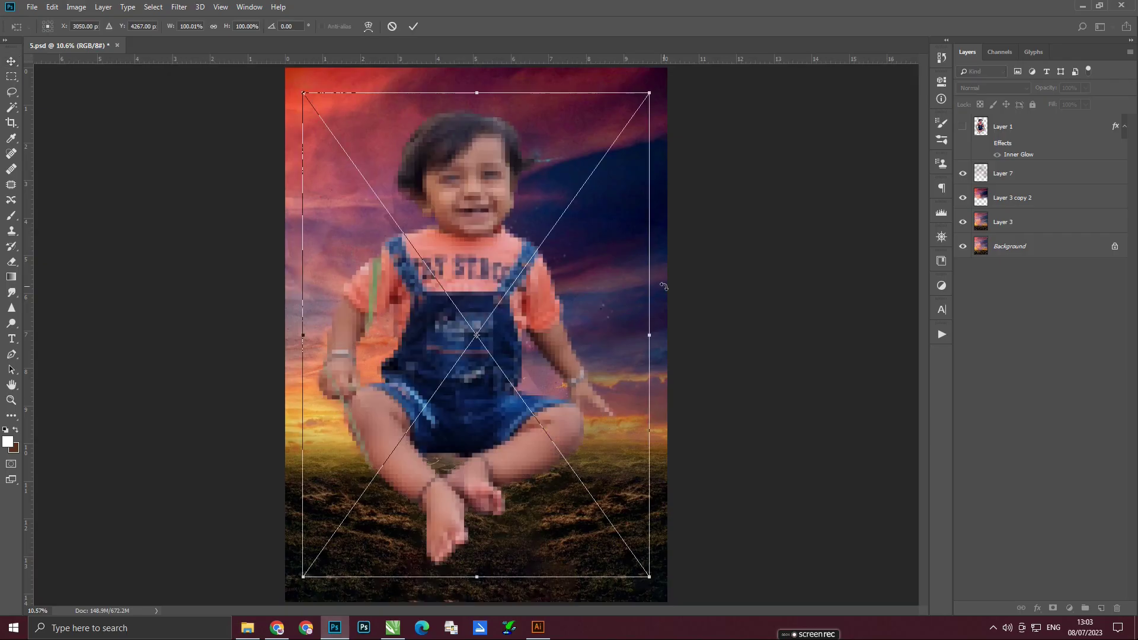
pyautogui.moveTo(652, 91); pyautogui.dragTo(579, 190)
pyautogui.moveTo(542, 291)
pyautogui.mouseDown()
pyautogui.moveTo(552, 417)
pyautogui.moveTo(530, 440)
pyautogui.mouseUp()
pyautogui.moveTo(566, 327); pyautogui.dragTo(554, 351)
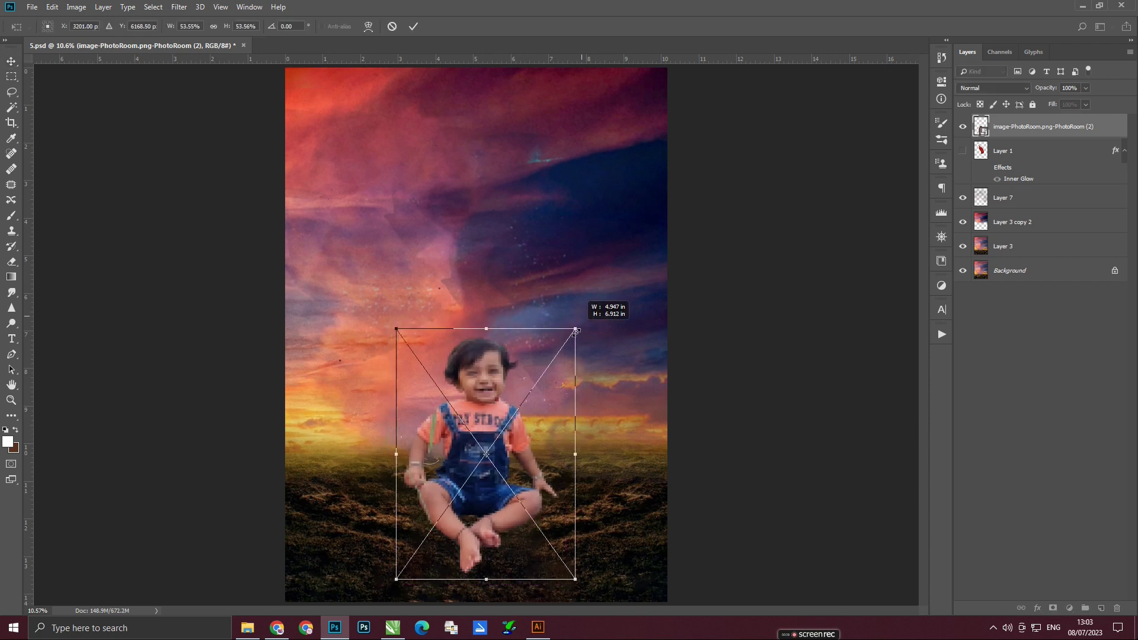
pyautogui.scroll(2, 481, 385)
# Step: Add a new layer and paint soft black shading under the baby with a smaller brush
pyautogui.click(1029, 161)
pyautogui.click(1101, 608)
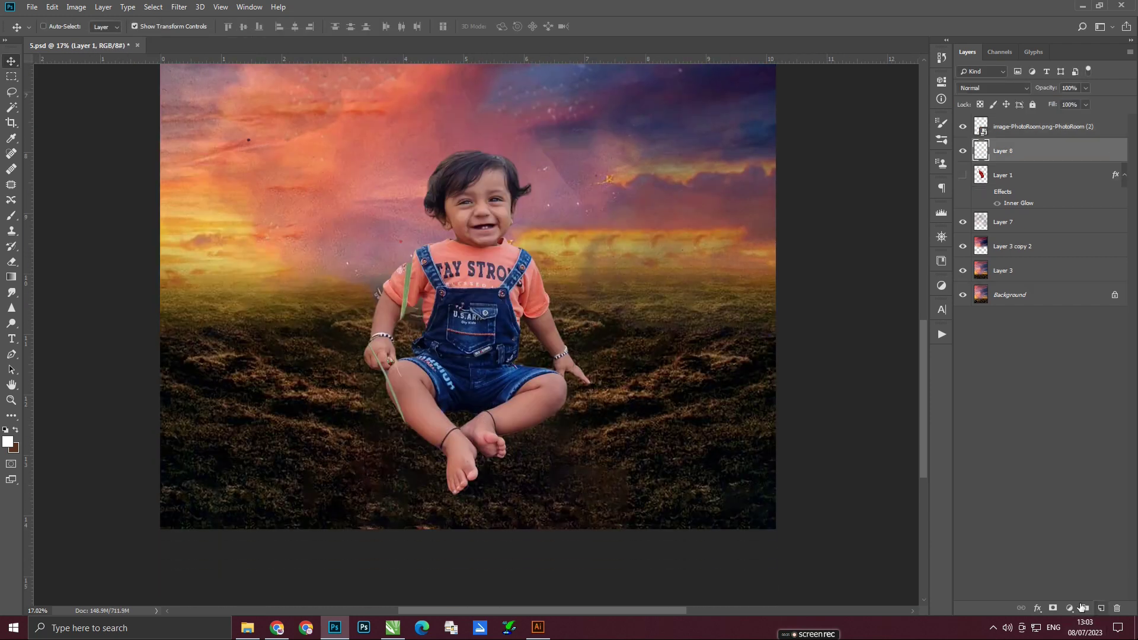
pyautogui.scroll(3, 493, 496)
pyautogui.press('b')
pyautogui.rightClick(421, 210)
pyautogui.press('Escape')
pyautogui.click(8, 442)
pyautogui.click(841, 510)
pyautogui.click(1056, 338)
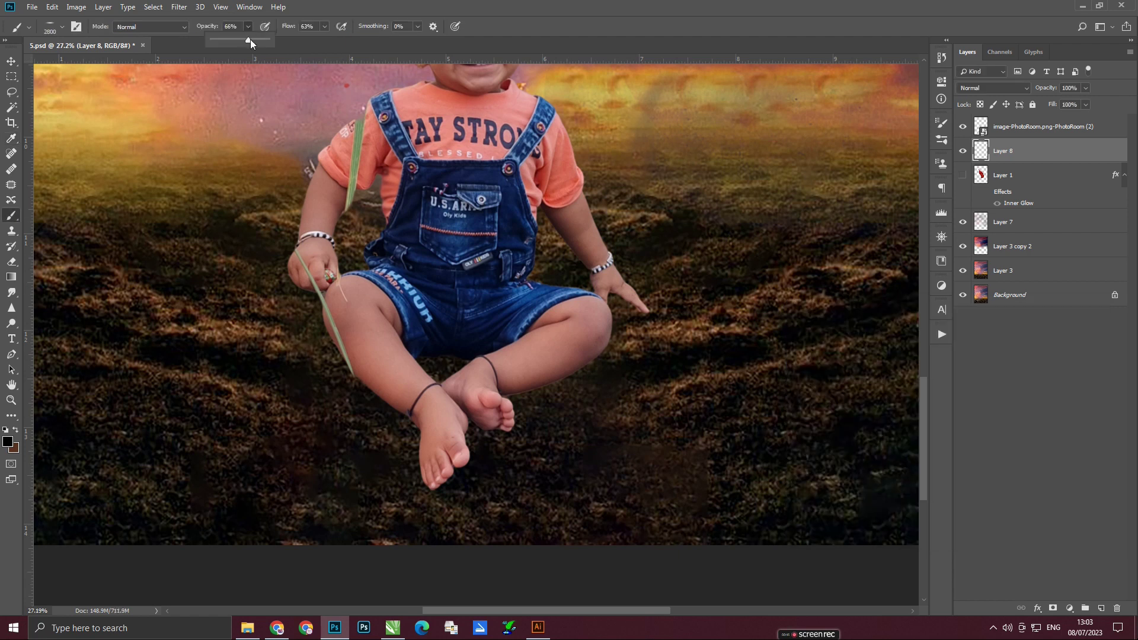
pyautogui.press('[')
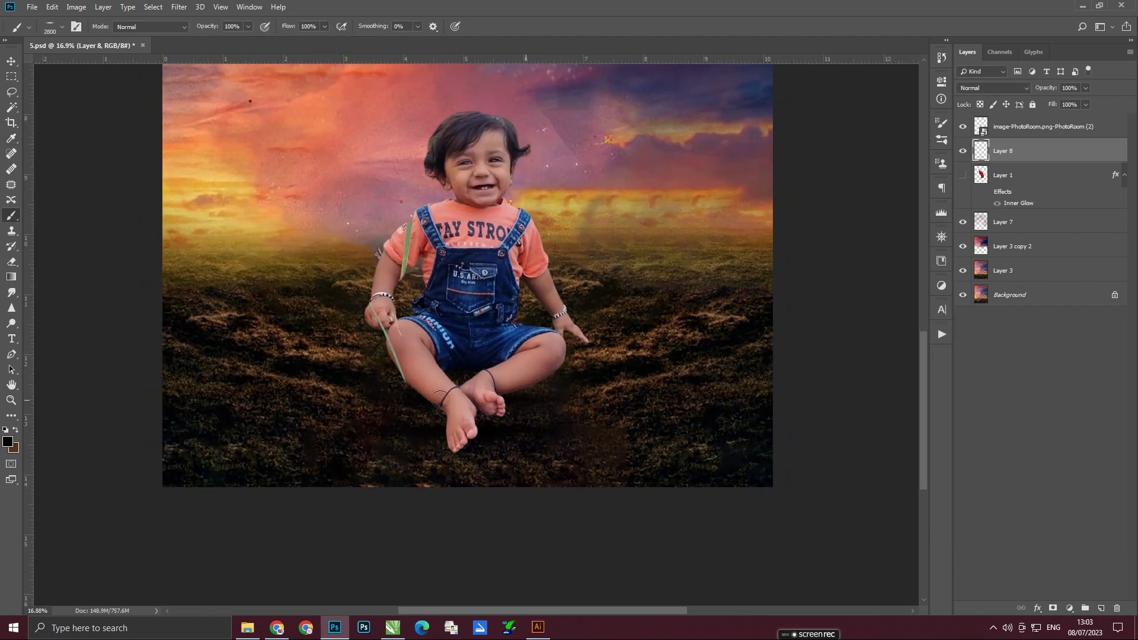
pyautogui.moveTo(284, 477); pyautogui.dragTo(240, 339)
pyautogui.hotkey('ctrl', '0')
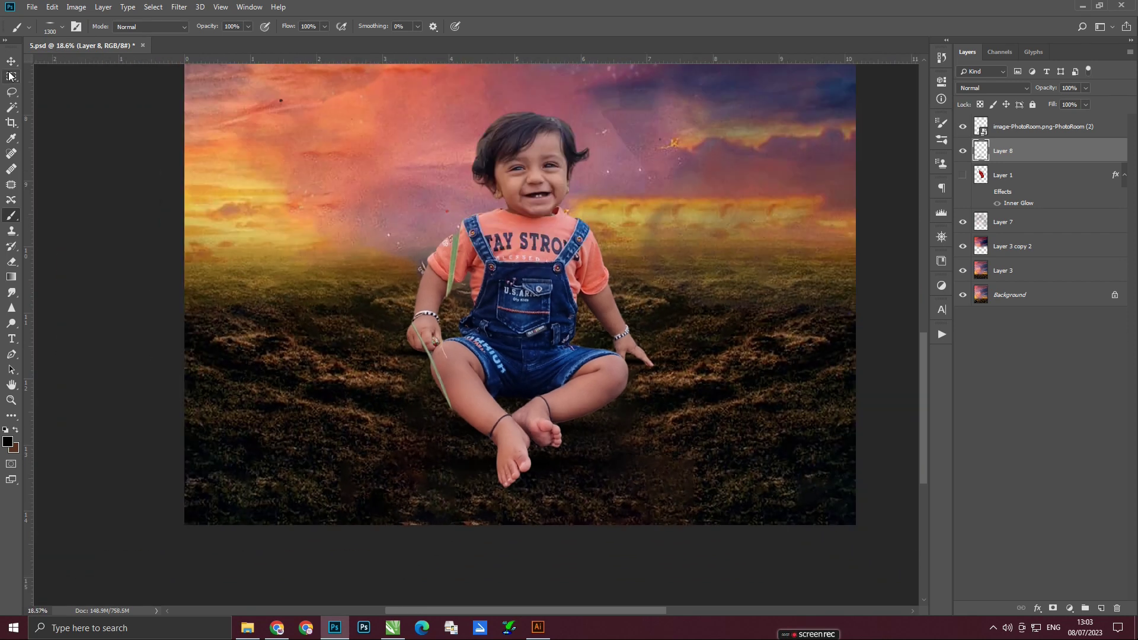
# Step: Duplicate the baby layer and turn the lower copy into a flat black Pin Light ground shadow
pyautogui.press('v')
pyautogui.rightClick(1097, 127)
pyautogui.press('Escape')
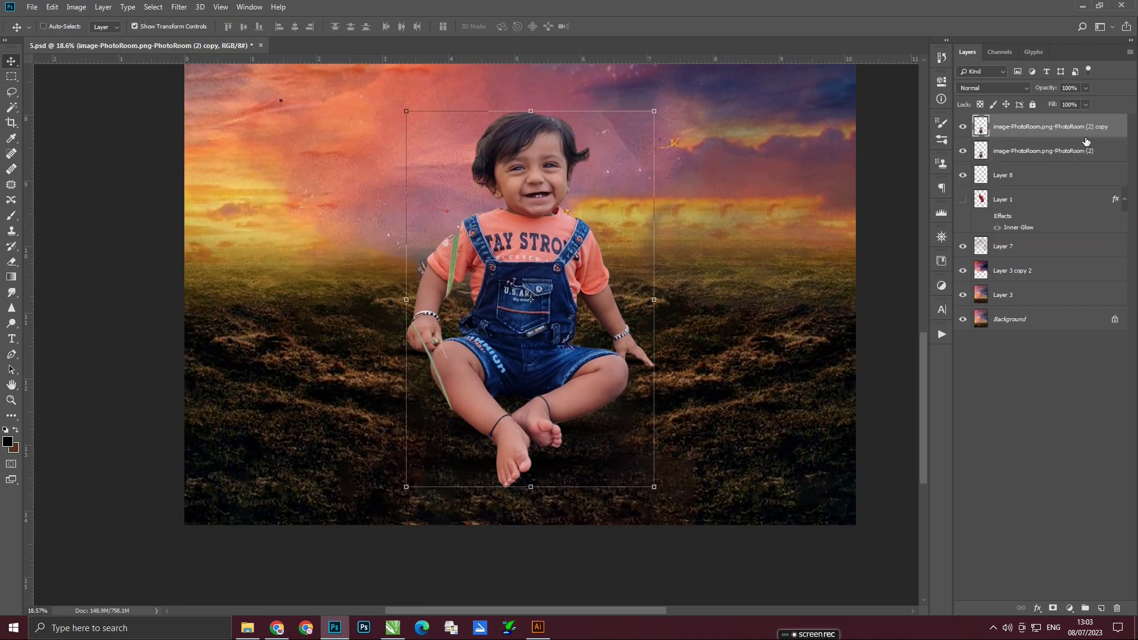
pyautogui.doubleClick(1084, 150)
pyautogui.press('Escape')
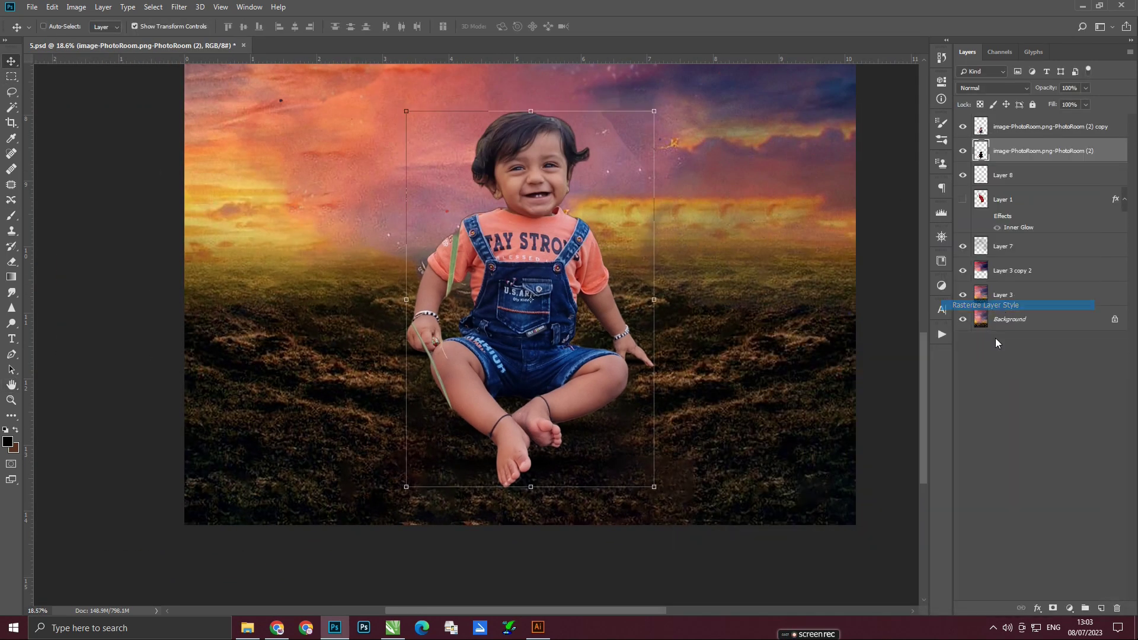
pyautogui.hotkey('ctrl', 't')
pyautogui.moveTo(531, 111); pyautogui.dragTo(571, 417)
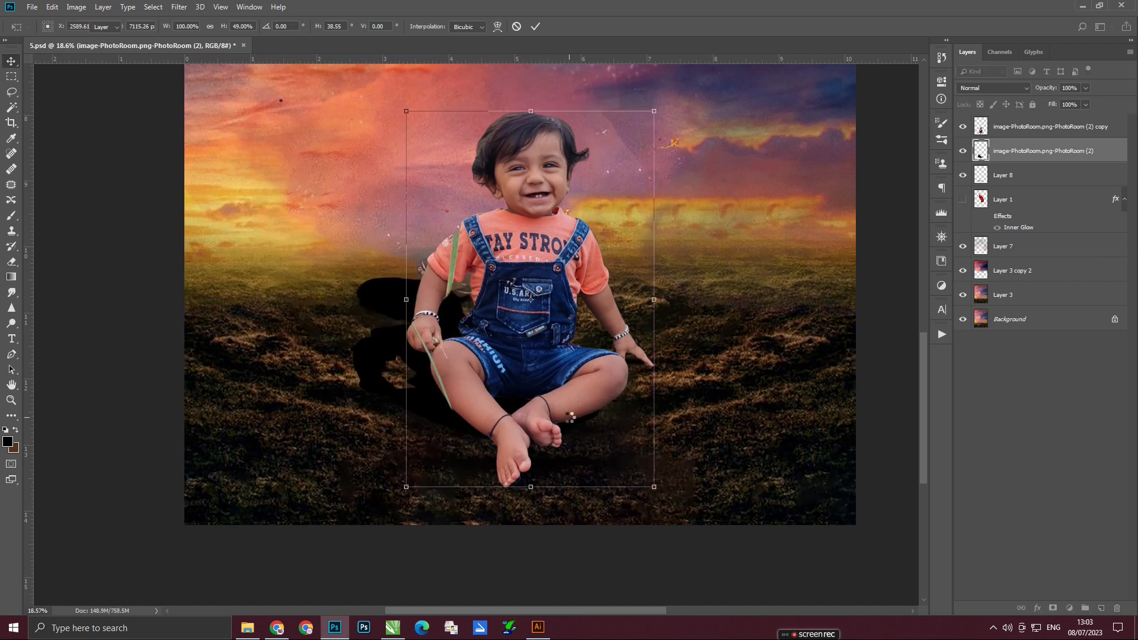
pyautogui.press('Return')
pyautogui.click(993, 88)
pyautogui.click(992, 88)
pyautogui.click(983, 350)
pyautogui.press('Up')
pyautogui.press('Up')
pyautogui.press('Up')
# Step: Brighten the top baby copy's whites and highlights in the Camera Raw filter
pyautogui.hotkey('alt', ']')
pyautogui.hotkey('alt', 't')
pyautogui.press('Escape')
pyautogui.hotkey('ctrl', 'shift', 'a')
pyautogui.moveTo(825, 349)
pyautogui.mouseDown()
pyautogui.moveTo(861, 350)
pyautogui.moveTo(797, 369)
pyautogui.mouseUp()
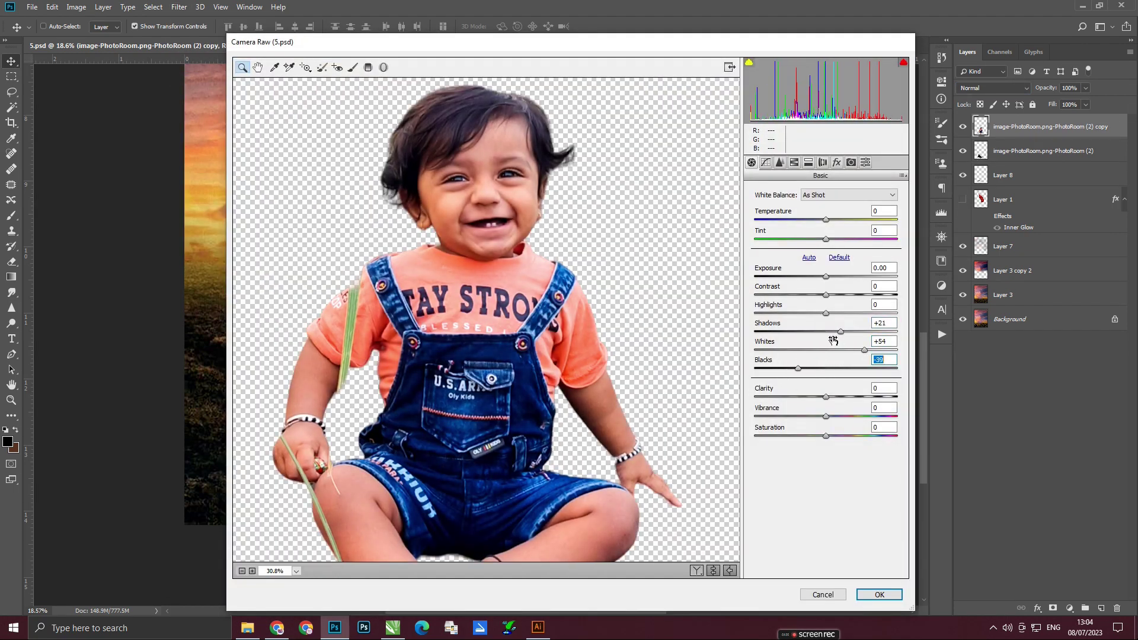
pyautogui.moveTo(826, 313); pyautogui.dragTo(847, 313)
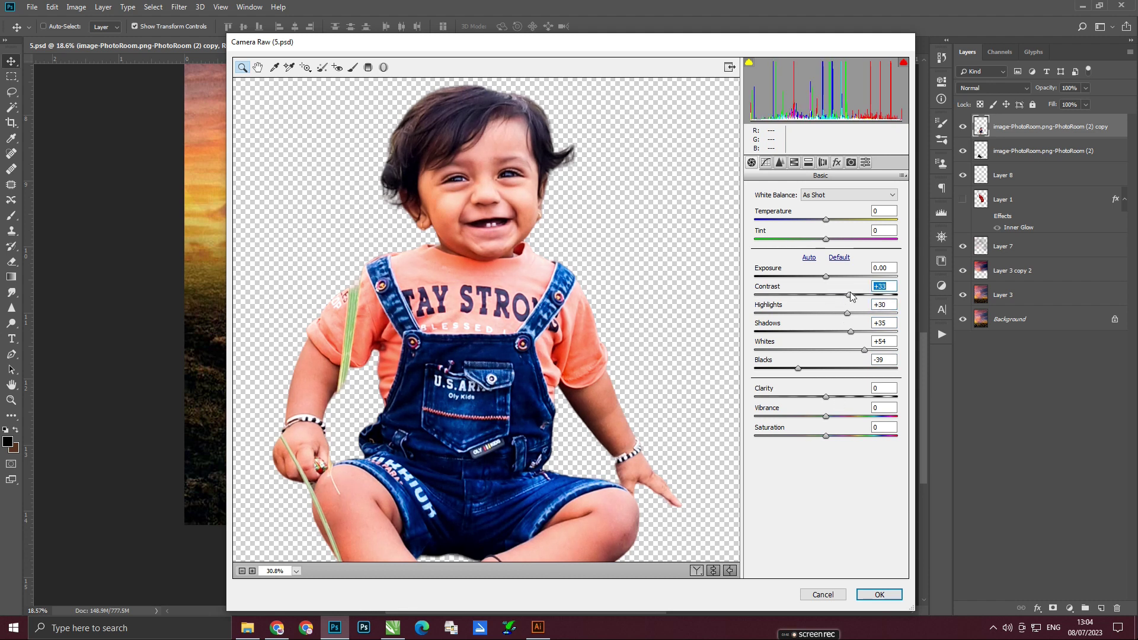
pyautogui.click(879, 594)
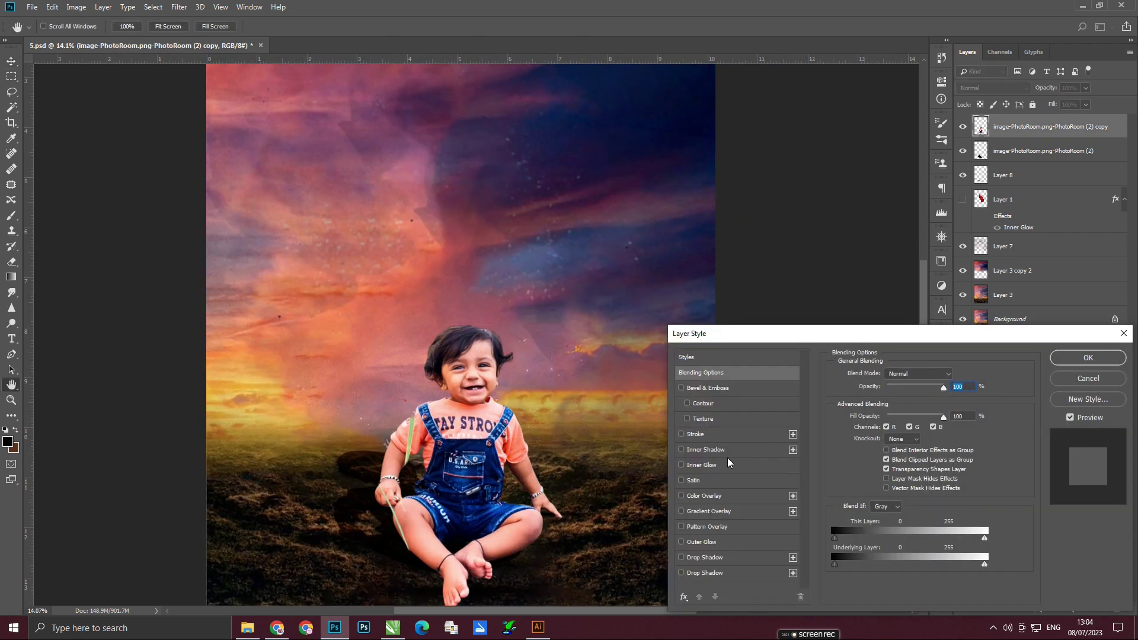
# Step: Give the top baby layer a white Overlay Inner Glow and select the red-cloth layer
pyautogui.click(726, 458)
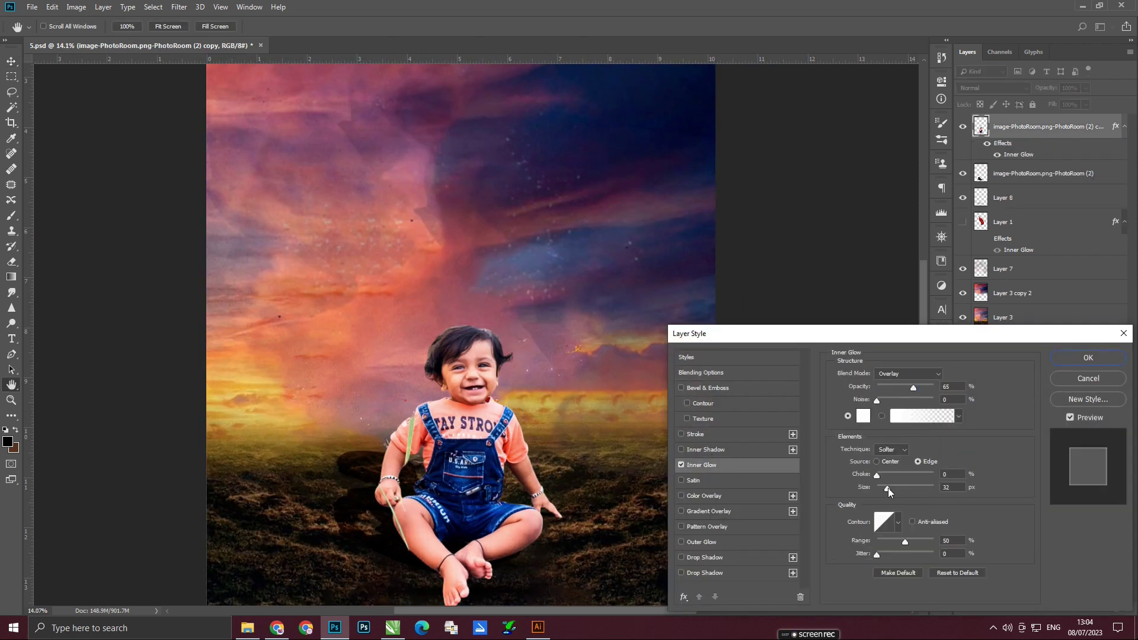
pyautogui.click(863, 416)
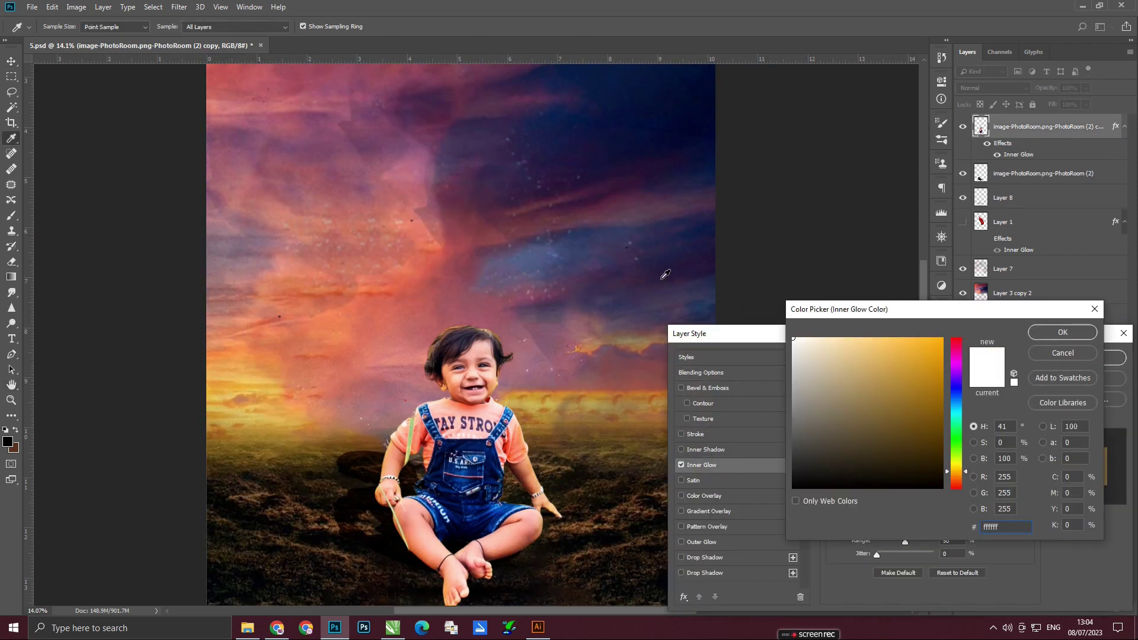
pyautogui.press('Return')
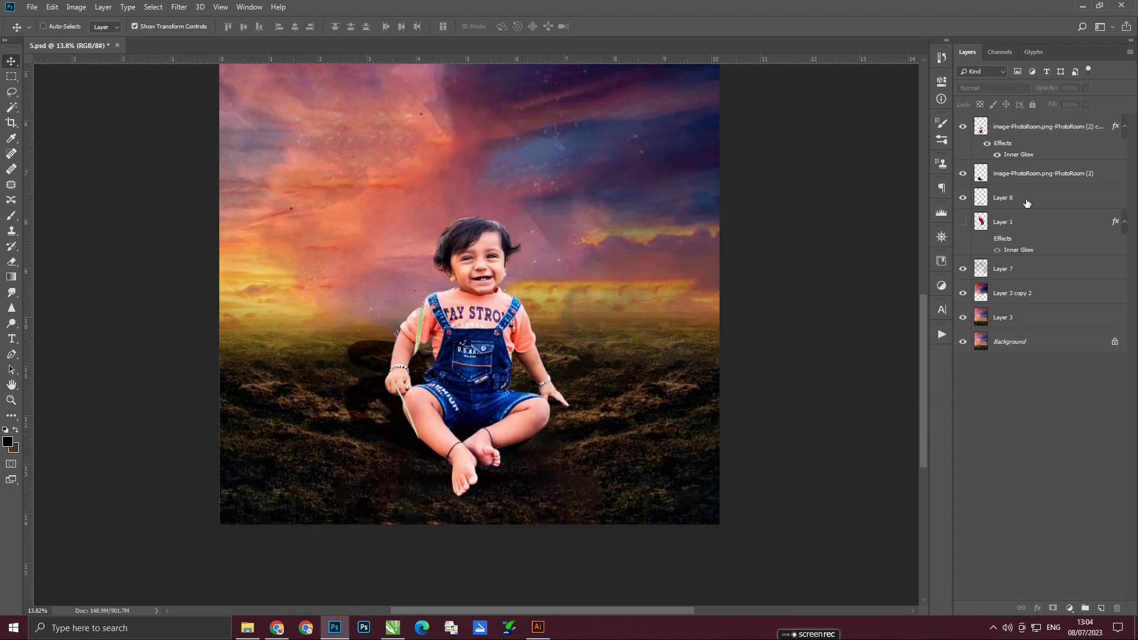
pyautogui.click(962, 223)
pyautogui.click(1044, 226)
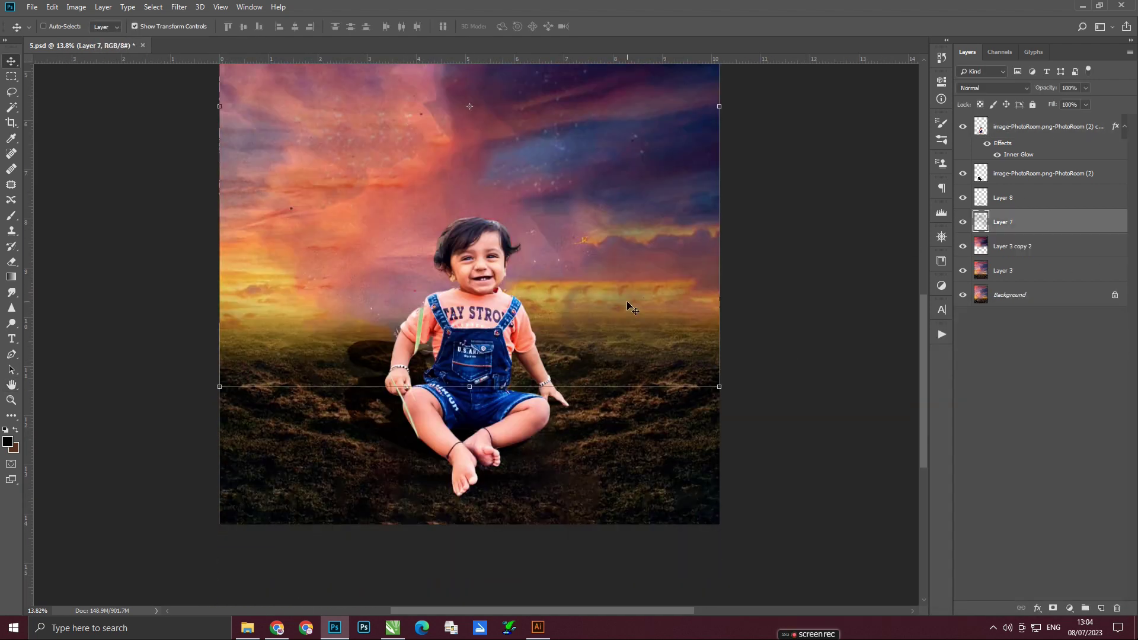
pyautogui.scroll(-2, 626, 303)
# Step: Delete the red-cloth layer; place the laughing baby behind the sitting child and erase its lower body
pyautogui.press('Delete')
pyautogui.click(247, 627)
pyautogui.moveTo(724, 195); pyautogui.dragTo(611, 323)
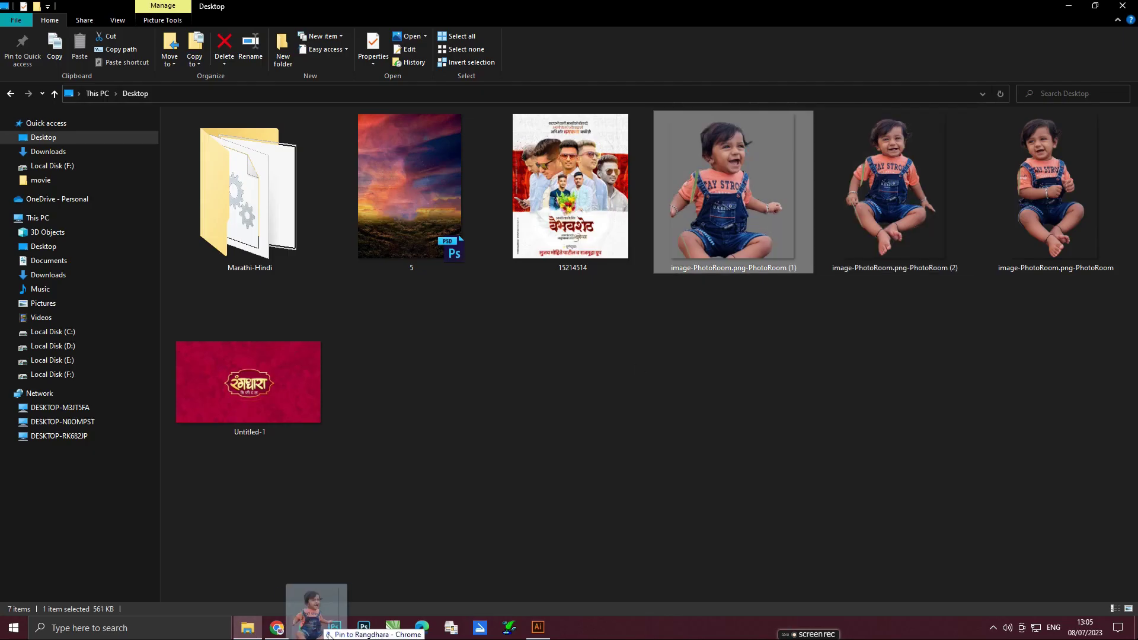
pyautogui.press('Return')
pyautogui.moveTo(569, 288)
pyautogui.mouseDown()
pyautogui.moveTo(624, 356)
pyautogui.moveTo(623, 382)
pyautogui.mouseUp()
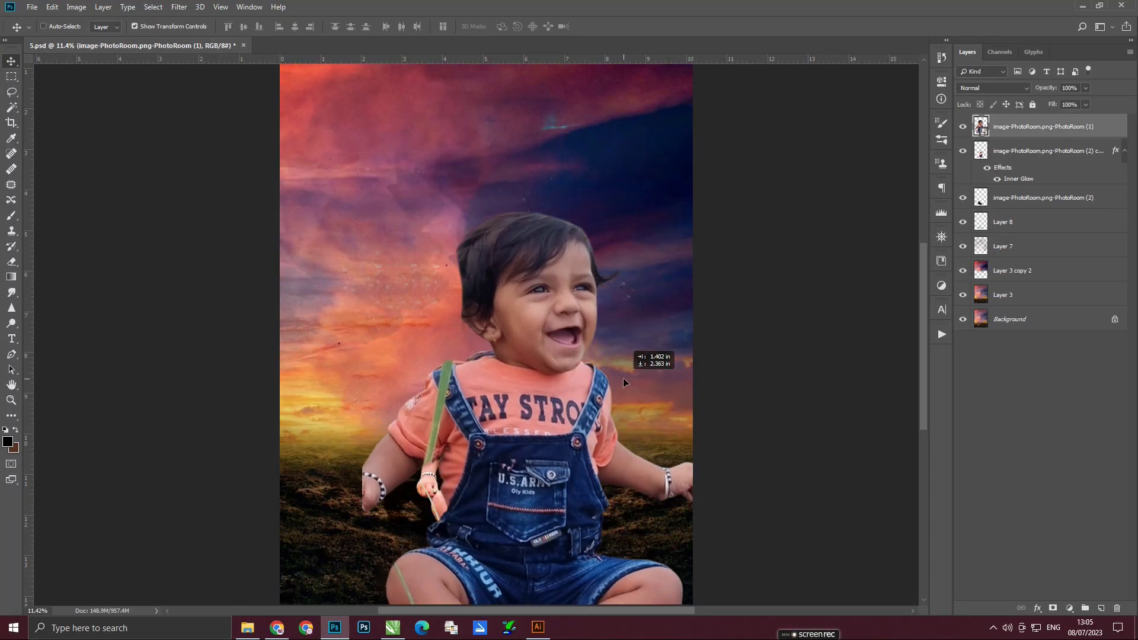
pyautogui.moveTo(1036, 192); pyautogui.dragTo(1036, 234)
pyautogui.moveTo(622, 380); pyautogui.dragTo(551, 243)
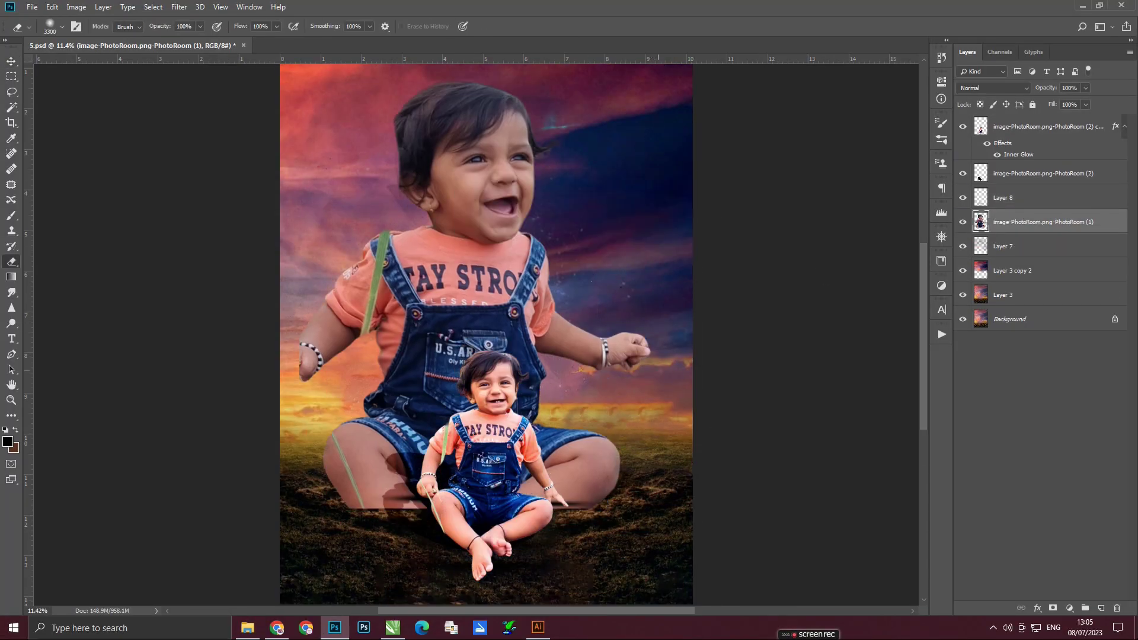
pyautogui.press('e')
pyautogui.moveTo(414, 468)
pyautogui.mouseDown()
pyautogui.moveTo(344, 356)
pyautogui.moveTo(436, 547)
pyautogui.mouseUp()
pyautogui.press('e')
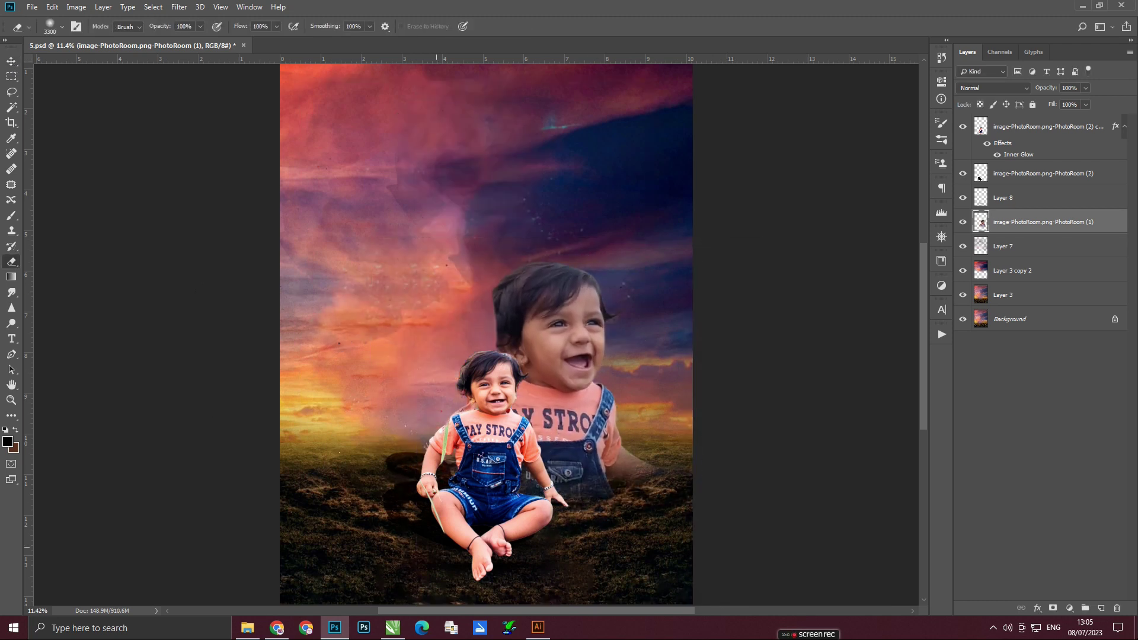
# Step: Add the third baby photo higher on the poster and erase its lower body and hands
pyautogui.click(188, 7)
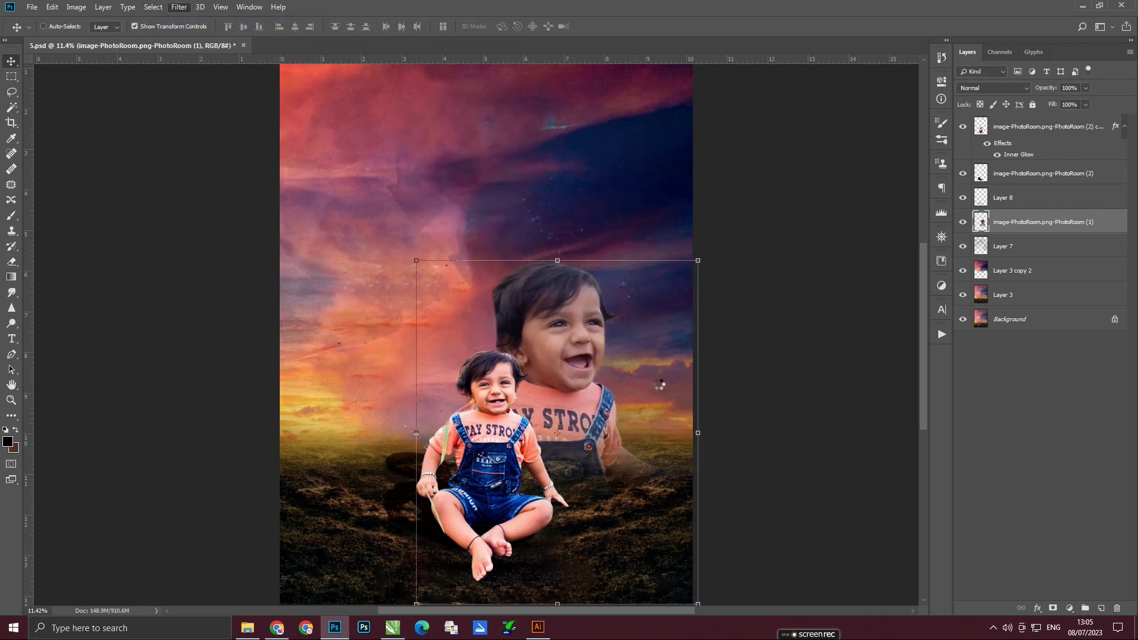
pyautogui.click(793, 348)
pyautogui.click(247, 627)
pyautogui.moveTo(1054, 190)
pyautogui.mouseDown()
pyautogui.moveTo(631, 436)
pyautogui.moveTo(426, 448)
pyautogui.moveTo(433, 584)
pyautogui.mouseUp()
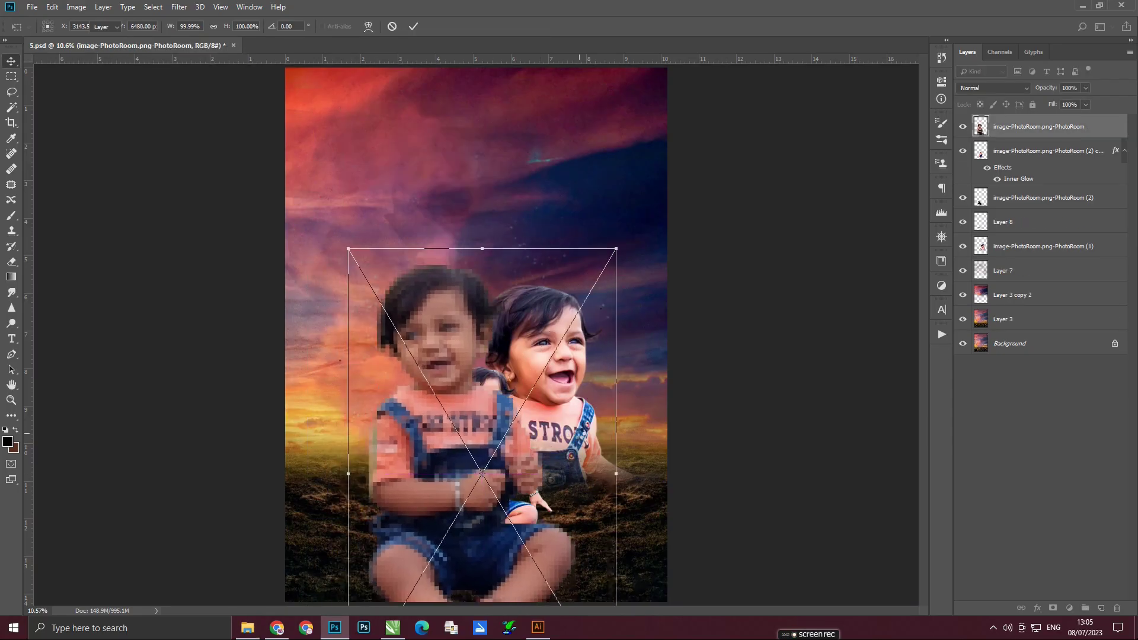
pyautogui.press('Return')
pyautogui.moveTo(515, 362); pyautogui.dragTo(501, 216)
pyautogui.press('e')
pyautogui.click(415, 426)
pyautogui.click(543, 241)
pyautogui.moveTo(367, 439); pyautogui.dragTo(439, 379)
pyautogui.moveTo(269, 433); pyautogui.dragTo(526, 422)
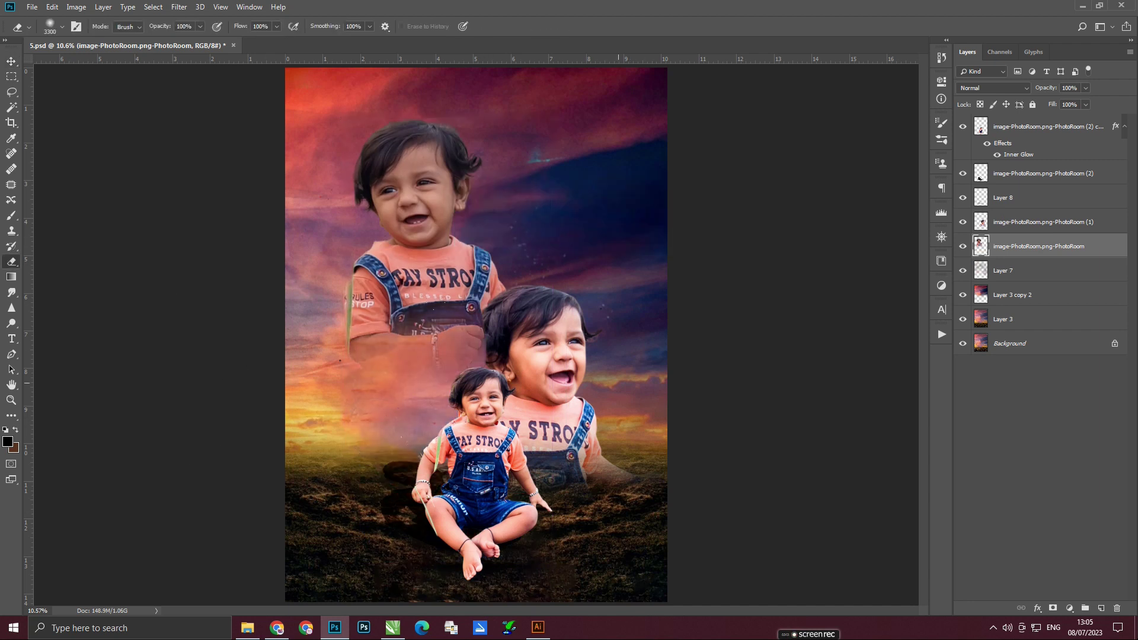
pyautogui.moveTo(472, 289); pyautogui.dragTo(463, 326)
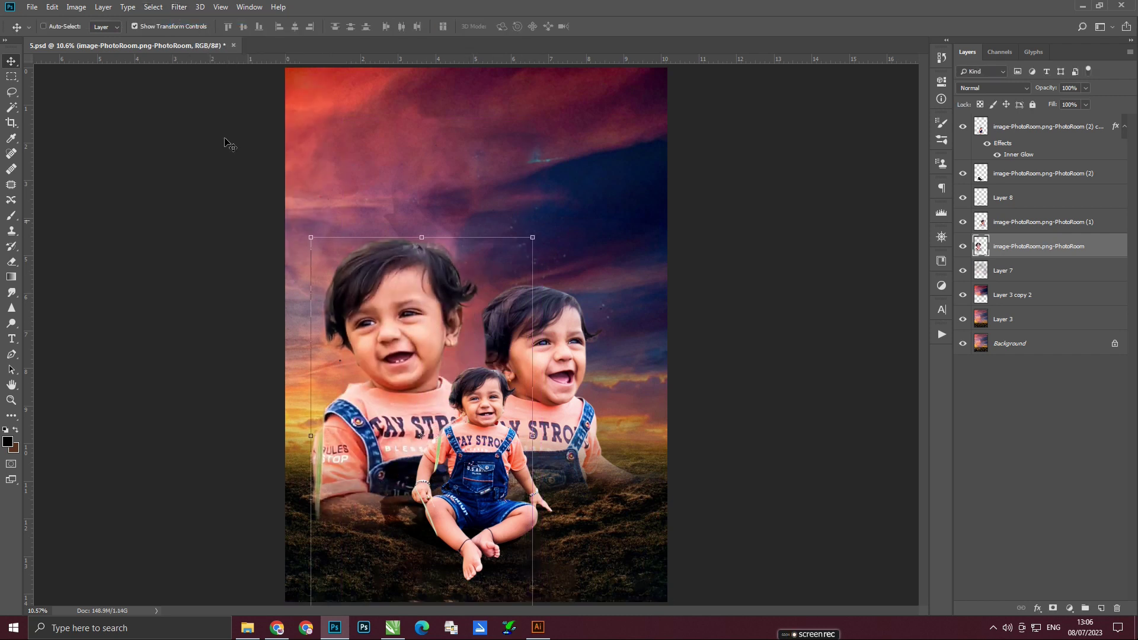
# Step: Convert the right-hand big baby layer to black and white
pyautogui.keyDown('ctrl'); pyautogui.click(579, 345); pyautogui.keyUp('ctrl')
pyautogui.click(75, 6)
pyautogui.click(219, 126)
pyautogui.press('Return')
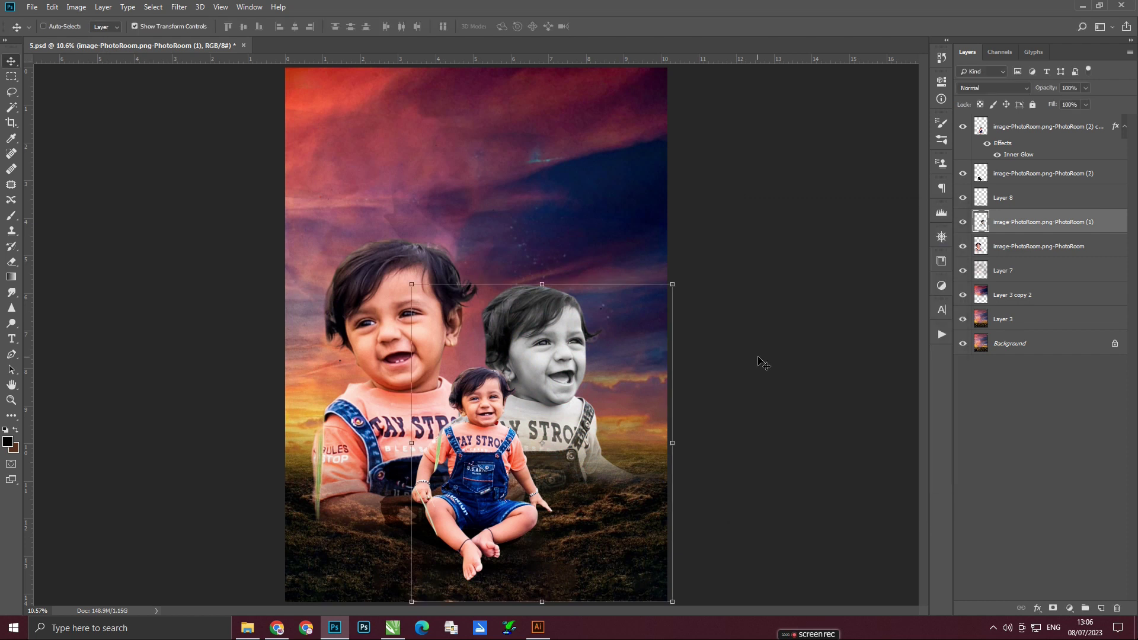
# Step: Boost the child's contrast and clarity in Camera Raw, then select the colour child layer
pyautogui.click(179, 7)
pyautogui.hotkey('ctrl', 'shift', 'a')
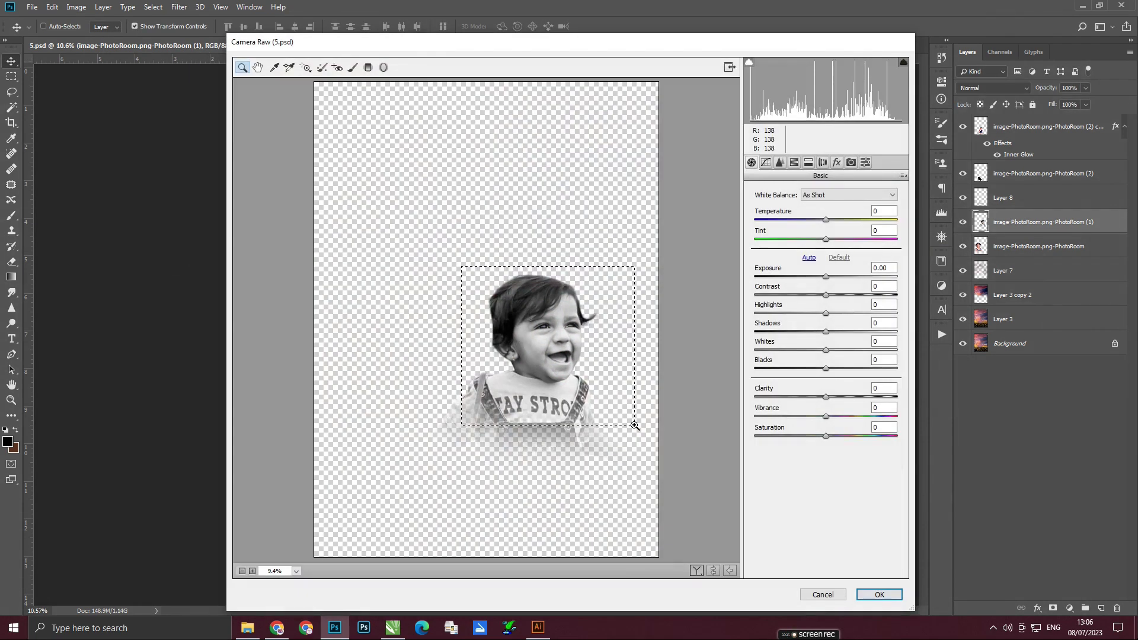
pyautogui.click(590, 396)
pyautogui.moveTo(826, 396); pyautogui.dragTo(860, 396)
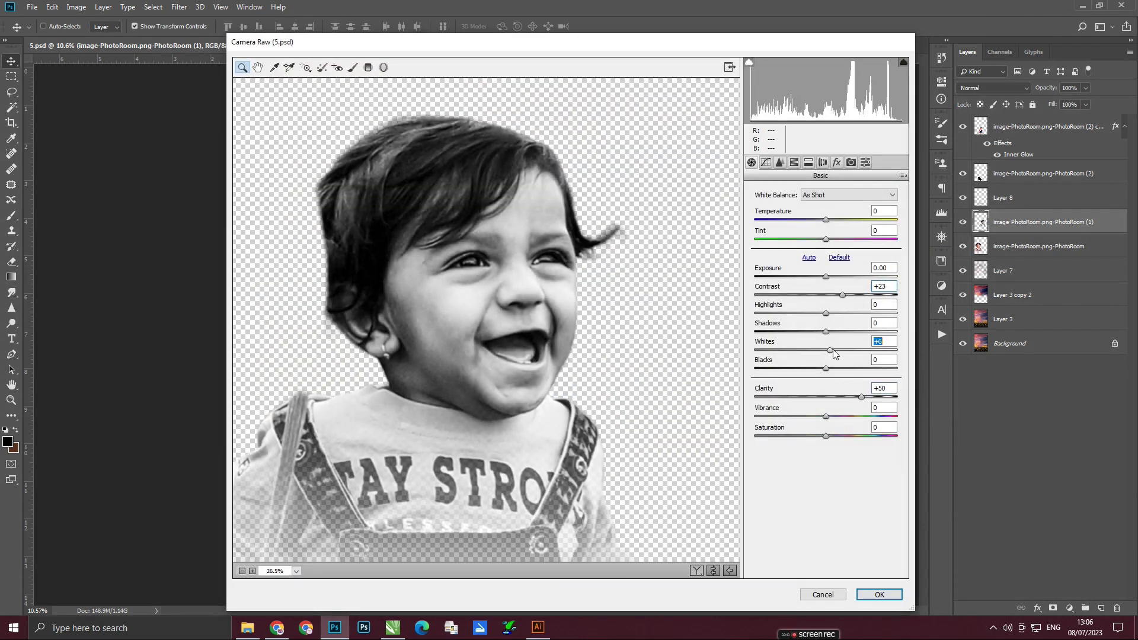
pyautogui.click(881, 595)
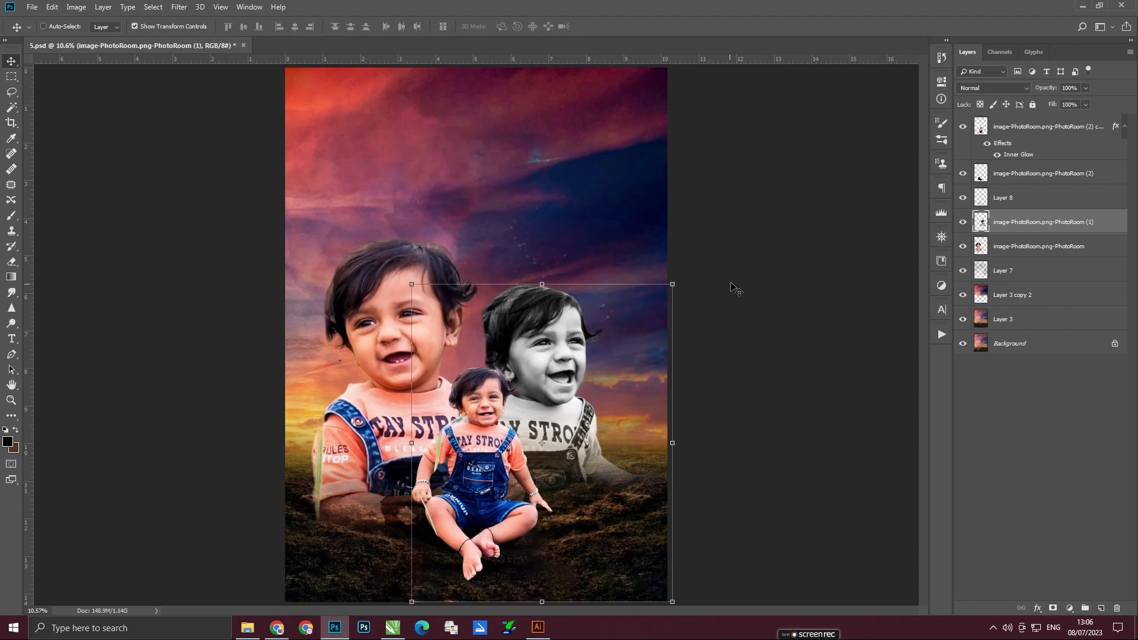
pyautogui.keyDown('ctrl'); pyautogui.click(427, 348); pyautogui.keyUp('ctrl')
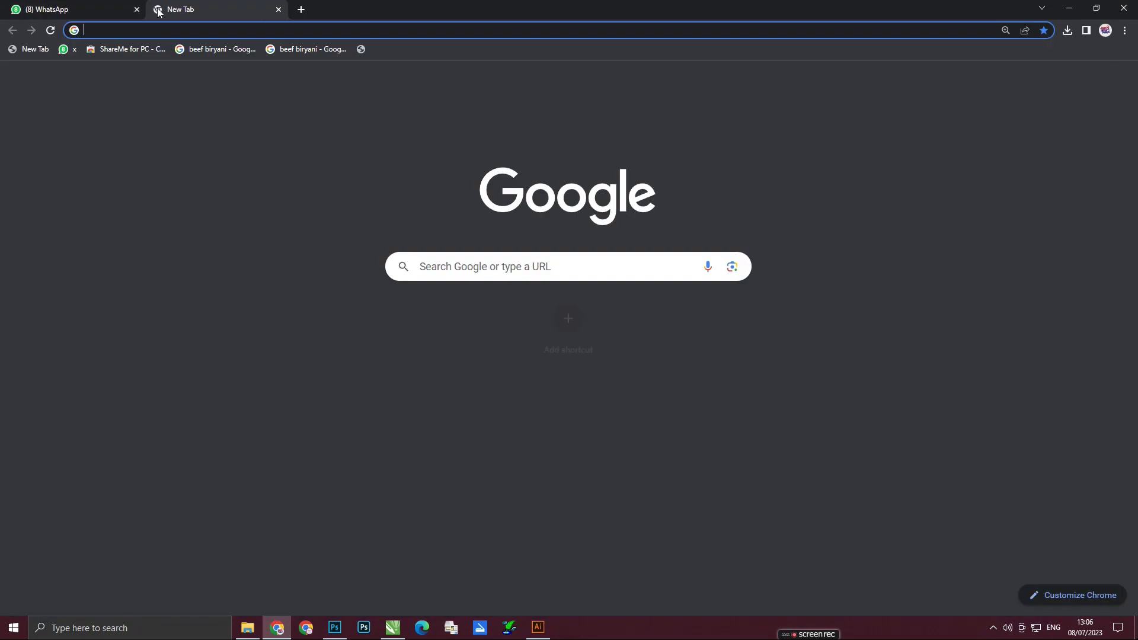
# Step: Search Google Images for 'lenc', filter to light effects, and preview an orange lens-flare image
pyautogui.write('lence')
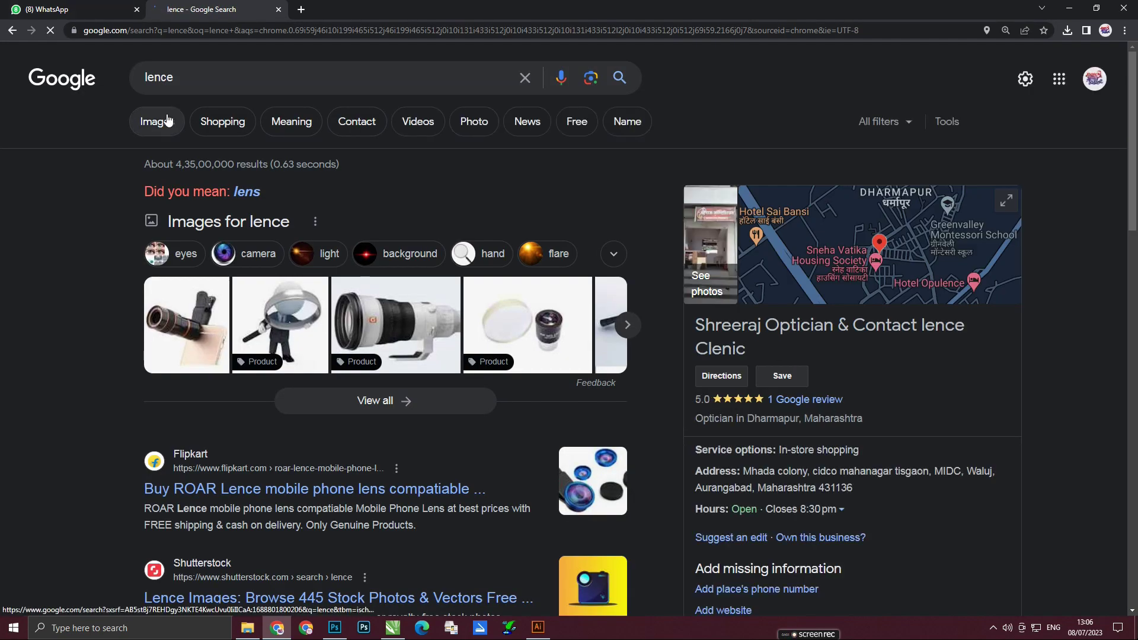
pyautogui.click(148, 125)
pyautogui.click(247, 178)
pyautogui.scroll(-9, 480, 307)
pyautogui.scroll(9, 592, 326)
pyautogui.scroll(-9, 642, 346)
pyautogui.scroll(10, 641, 345)
pyautogui.click(640, 278)
pyautogui.click(756, 492)
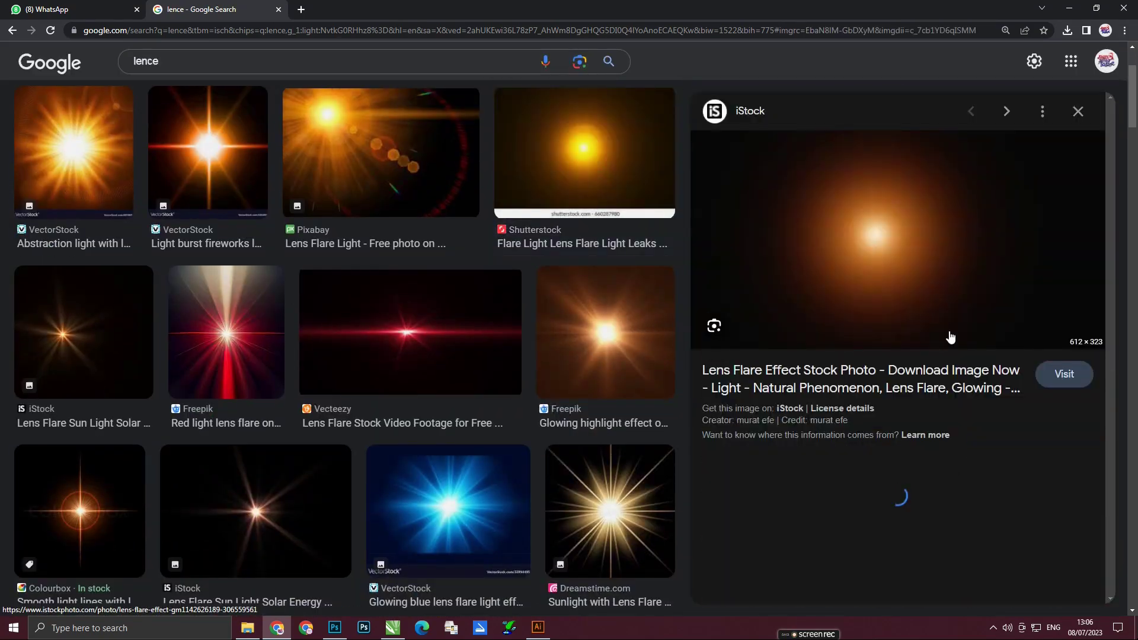
# Step: Bring the flare into the poster, scaled and rotated over the children
pyautogui.click(335, 627)
pyautogui.moveTo(495, 325)
pyautogui.mouseDown()
pyautogui.moveTo(589, 274)
pyautogui.moveTo(569, 225)
pyautogui.mouseUp()
pyautogui.press('Return')
# Step: Set the lens flare to Screen blend and place a duplicate just below Layer 8
pyautogui.click(993, 88)
pyautogui.click(966, 188)
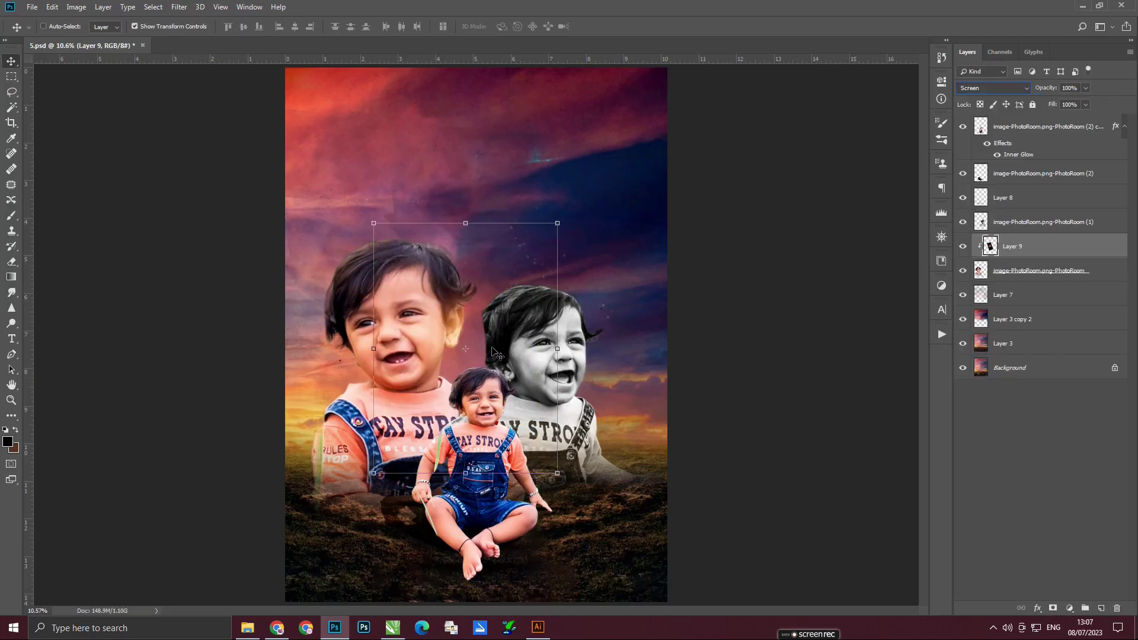
pyautogui.keyDown('alt'); pyautogui.moveTo(450, 354); pyautogui.dragTo(533, 356); pyautogui.keyUp('alt')
pyautogui.moveTo(1019, 246); pyautogui.dragTo(1057, 222)
pyautogui.moveTo(734, 405); pyautogui.dragTo(675, 396)
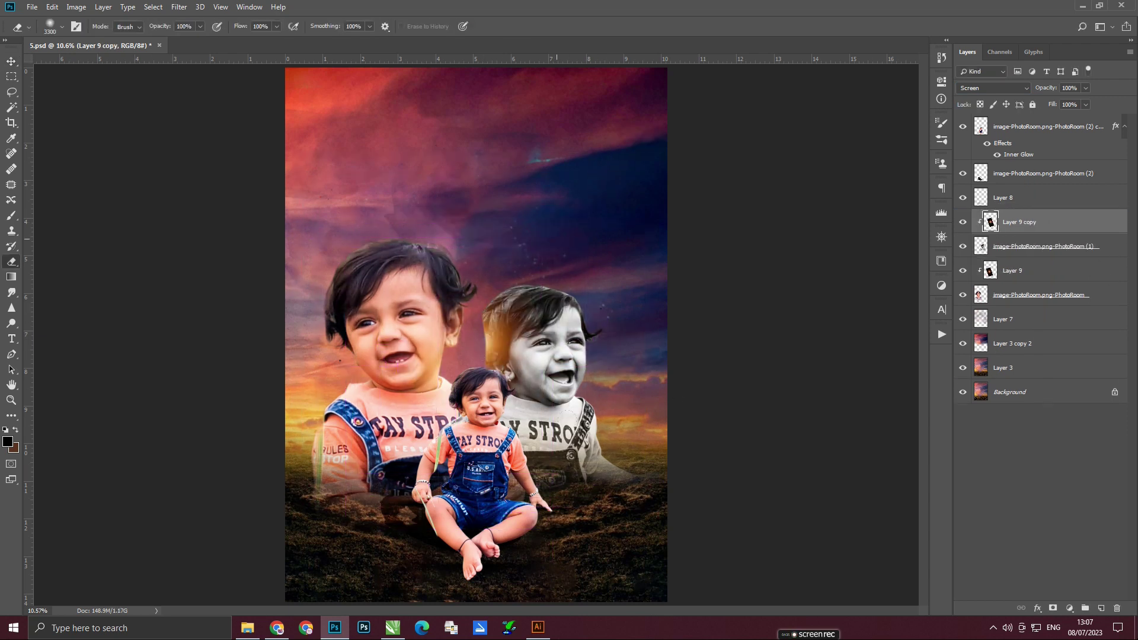
# Step: Add two more flare copies and position their glows behind the children
pyautogui.keyDown('alt'); pyautogui.moveTo(1065, 230); pyautogui.dragTo(982, 147); pyautogui.keyUp('alt')
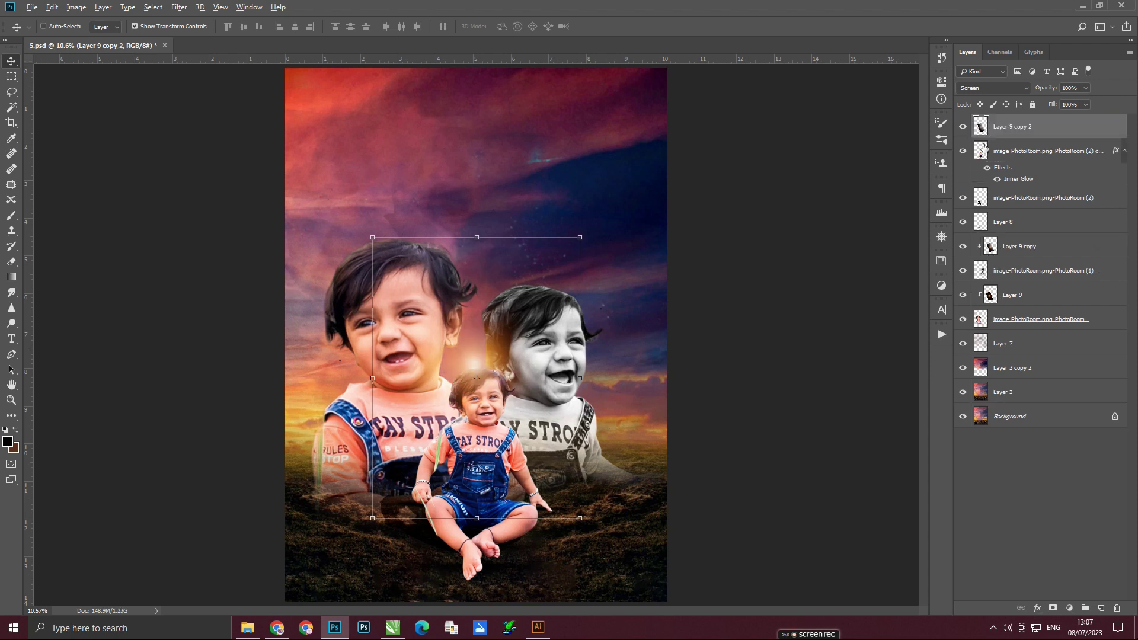
pyautogui.moveTo(526, 352); pyautogui.dragTo(546, 380)
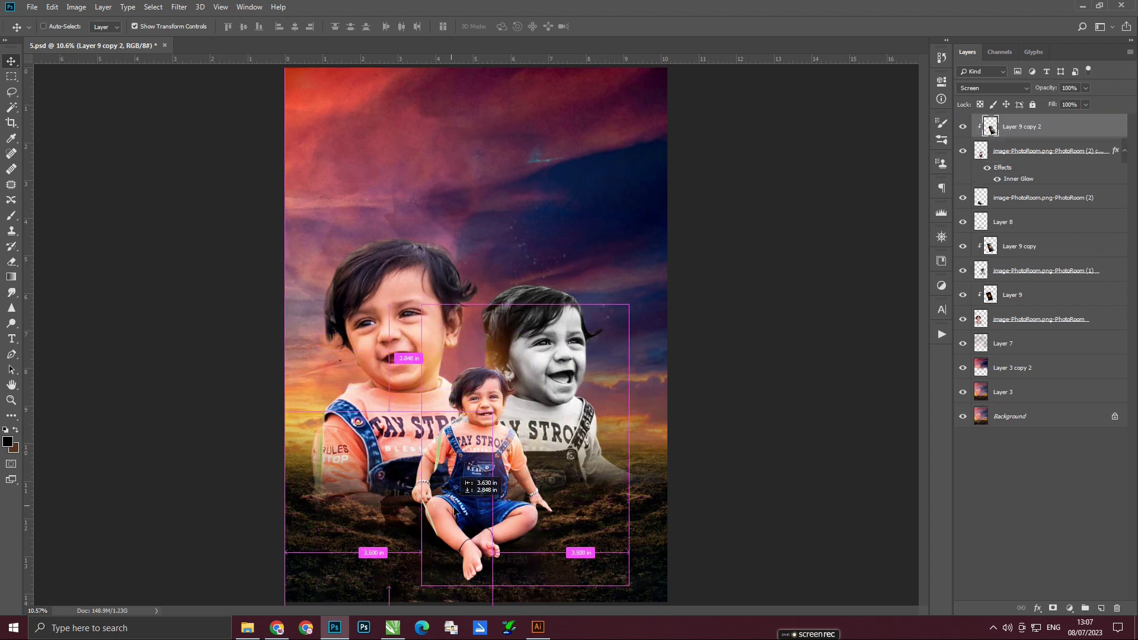
pyautogui.keyDown('alt'); pyautogui.moveTo(472, 455); pyautogui.dragTo(494, 389); pyautogui.keyUp('alt')
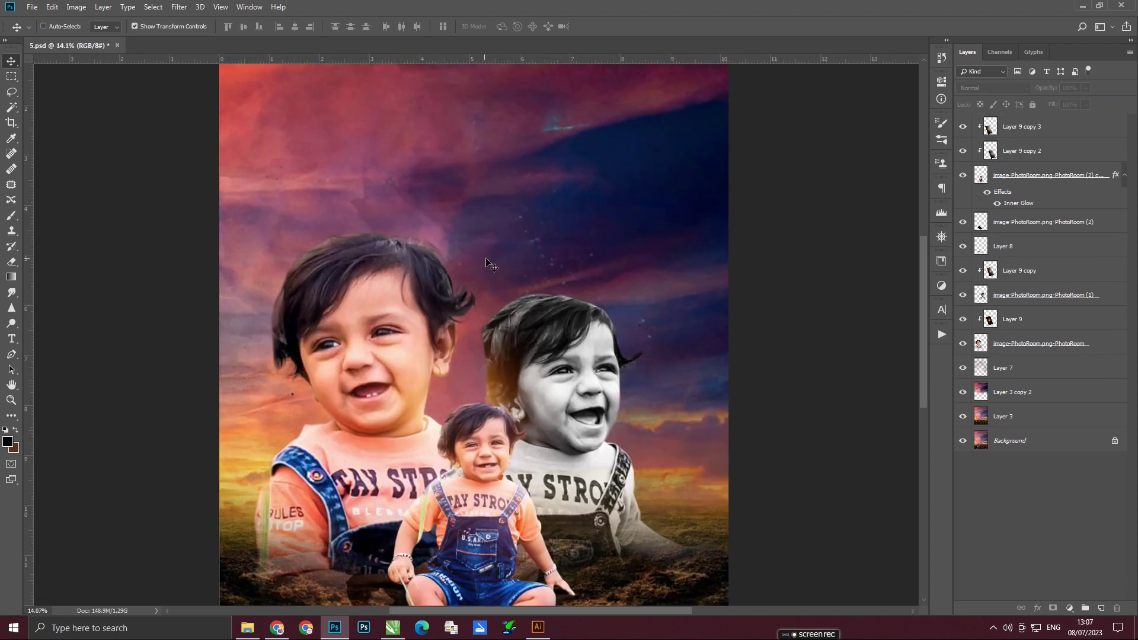
pyautogui.scroll(3, 456, 296)
pyautogui.scroll(-2, 431, 337)
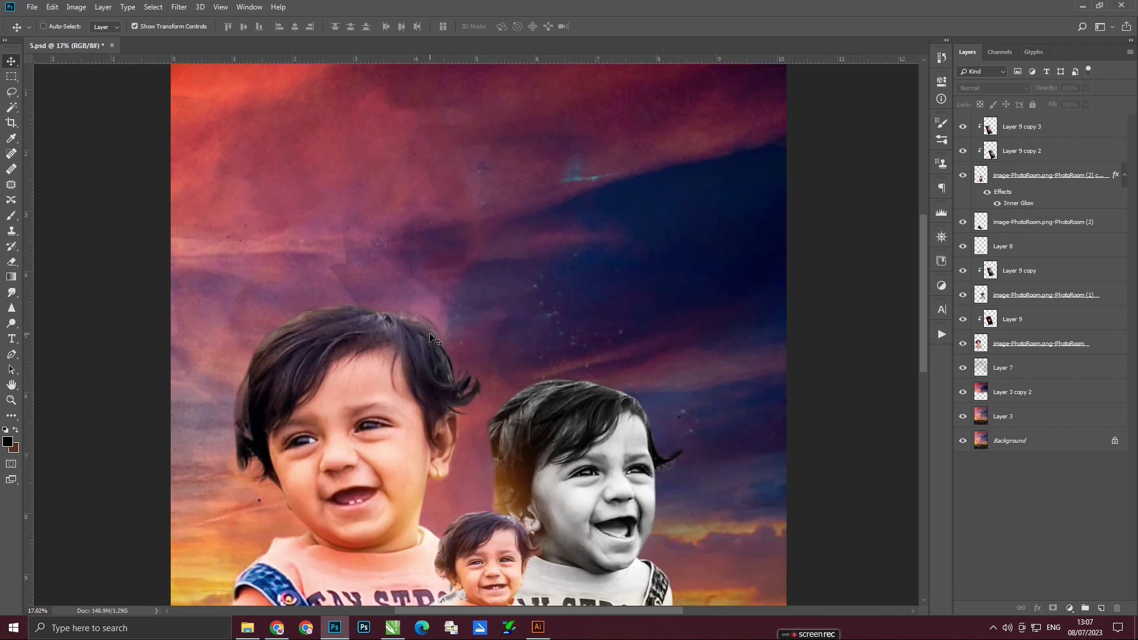
pyautogui.scroll(1, 430, 337)
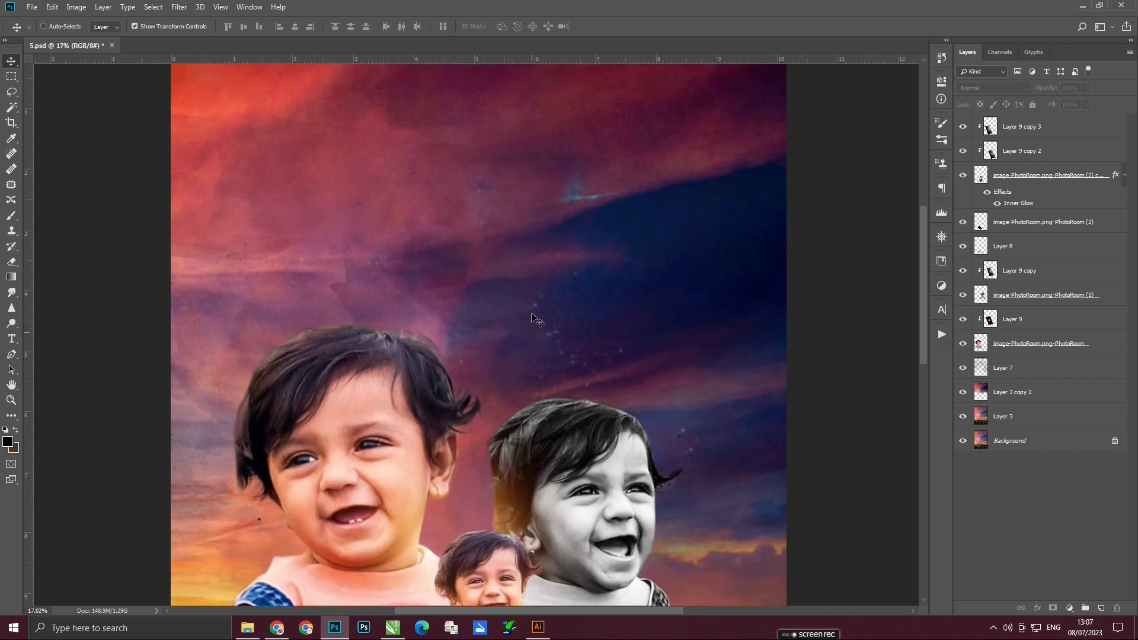
pyautogui.scroll(2, 430, 337)
# Step: Search Google Images for 'name plate png' in a new browser tab
pyautogui.click(277, 627)
pyautogui.click(303, 12)
pyautogui.write('name plate')
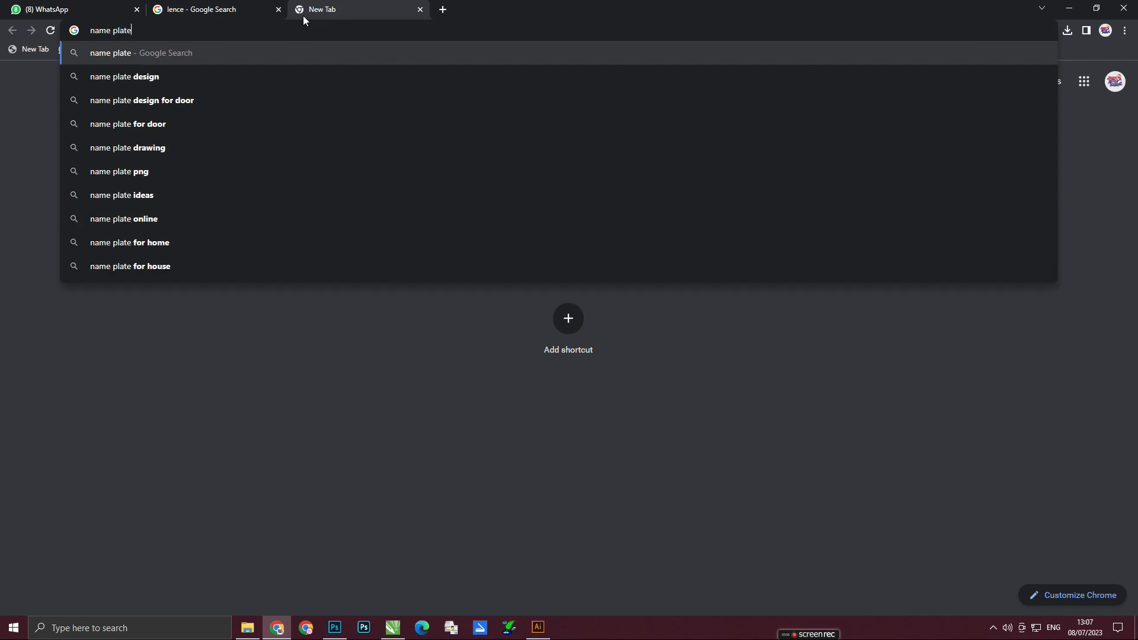
pyautogui.press('Return')
pyautogui.click(272, 77)
pyautogui.write('png')
pyautogui.press('Return')
pyautogui.click(118, 133)
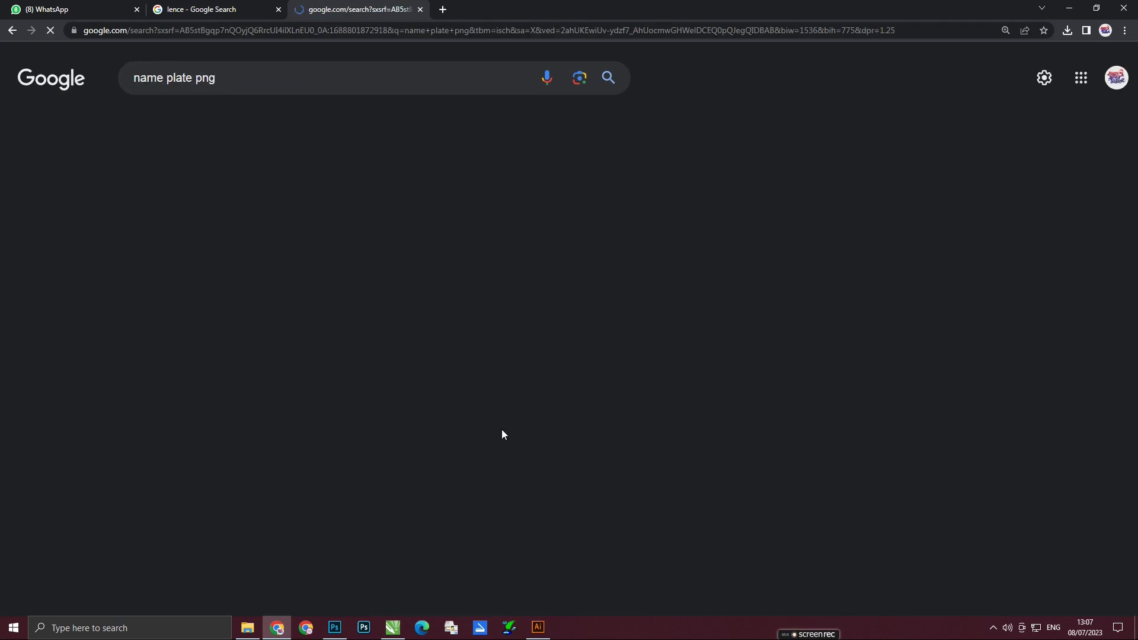
# Step: Browse the results, previewing hanging wooden and oval wooden name plates
pyautogui.scroll(-2, 592, 382)
pyautogui.scroll(-2, 593, 383)
pyautogui.scroll(-2, 592, 385)
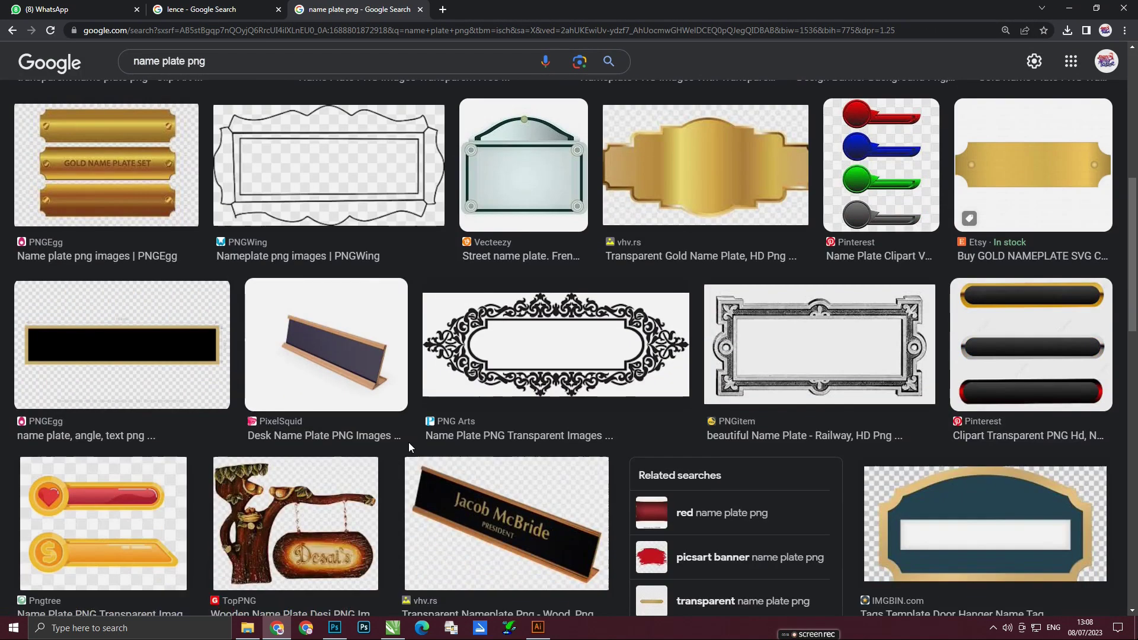
pyautogui.scroll(-3, 408, 442)
pyautogui.click(300, 294)
pyautogui.scroll(-4, 883, 425)
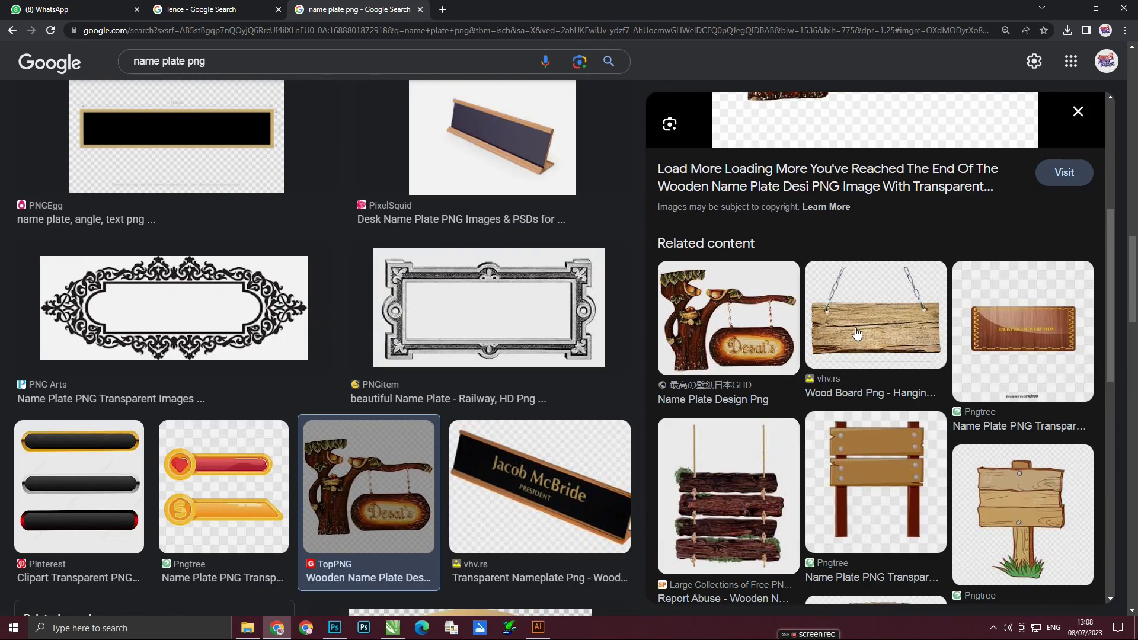
pyautogui.click(856, 334)
pyautogui.scroll(-5, 865, 332)
pyautogui.scroll(-2, 868, 332)
pyautogui.click(872, 331)
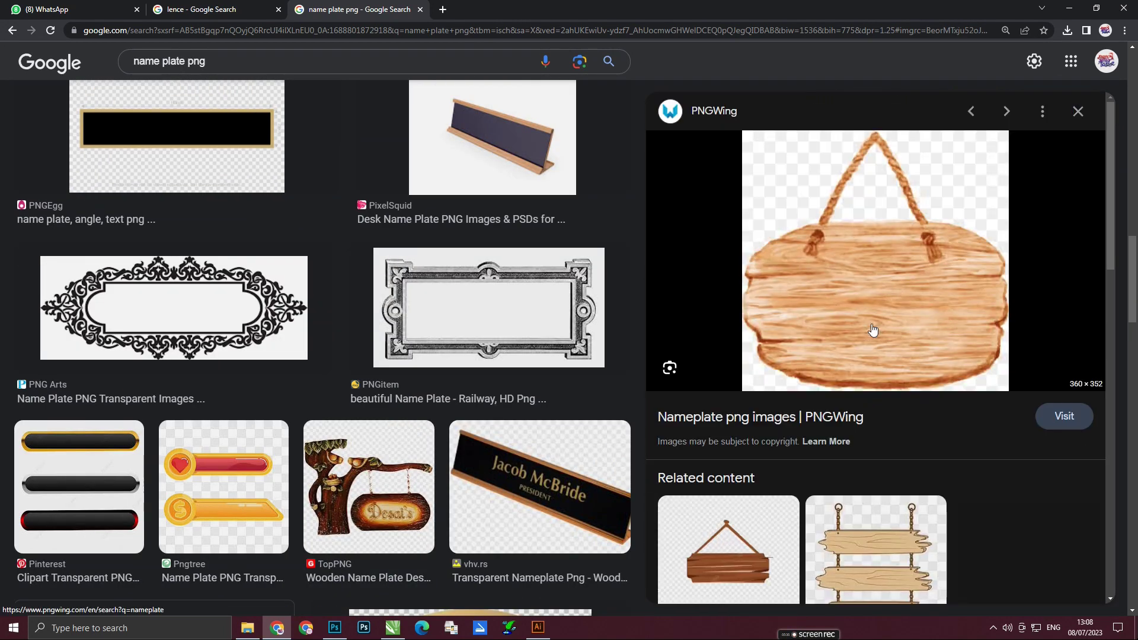
pyautogui.scroll(-5, 872, 331)
# Step: Check the child's name in the client chat and start a new text layer in the sky
pyautogui.hotkey('ctrl', '1')
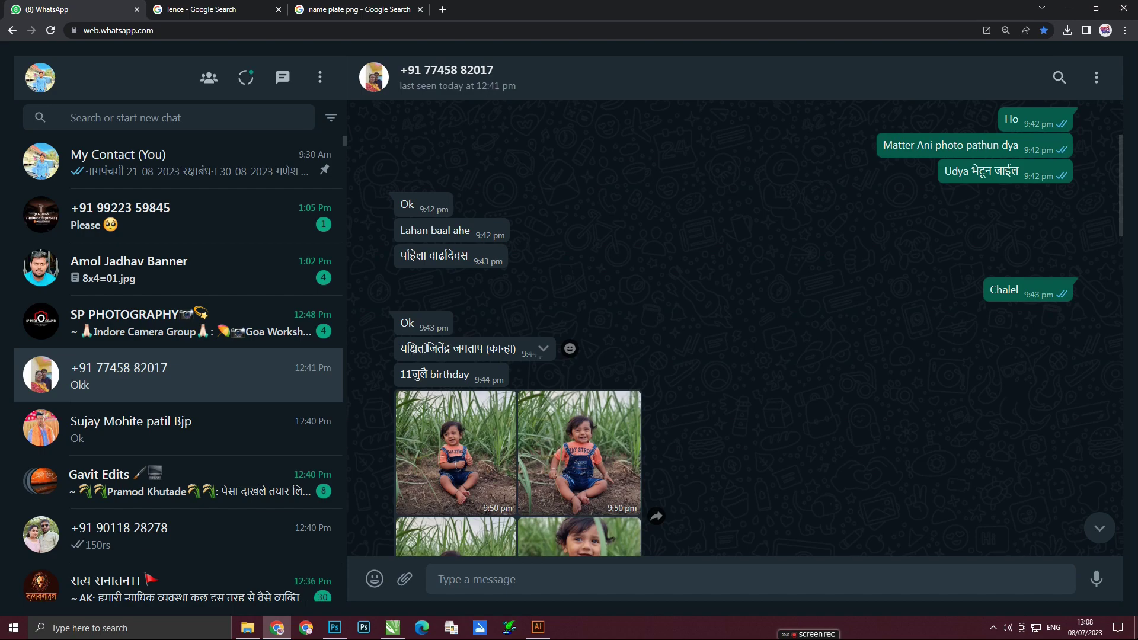
pyautogui.click(334, 627)
pyautogui.press('t')
pyautogui.click(361, 302)
pyautogui.click(303, 26)
pyautogui.click(291, 168)
pyautogui.click(147, 27)
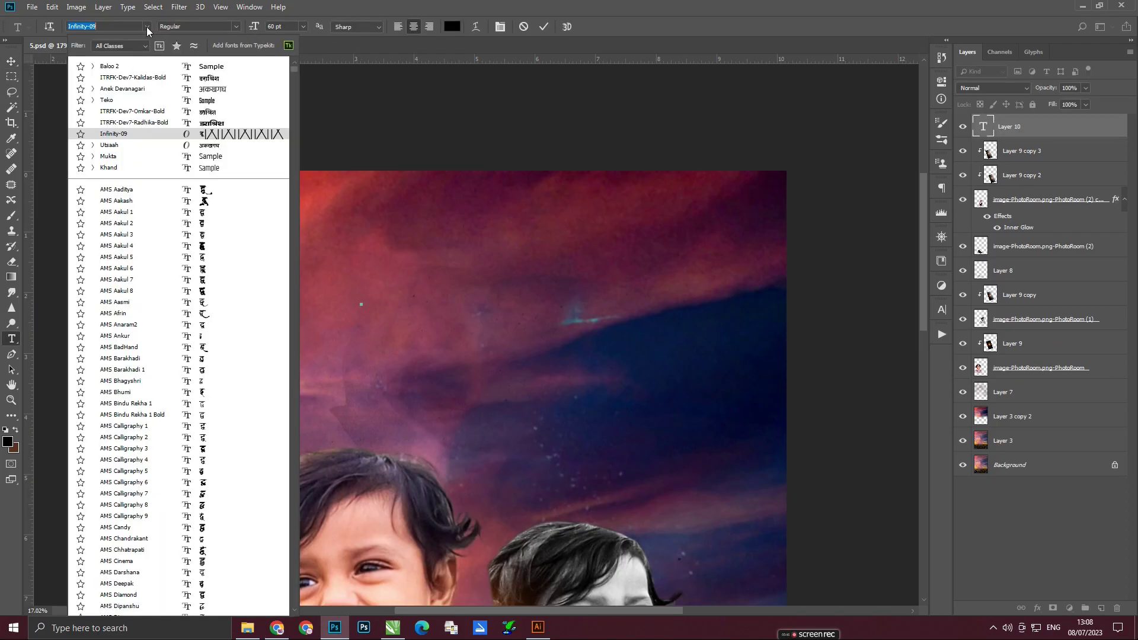
# Step: Set the name title's font to Infinity-09, using the Devanagari glyph palette
pyautogui.click(225, 78)
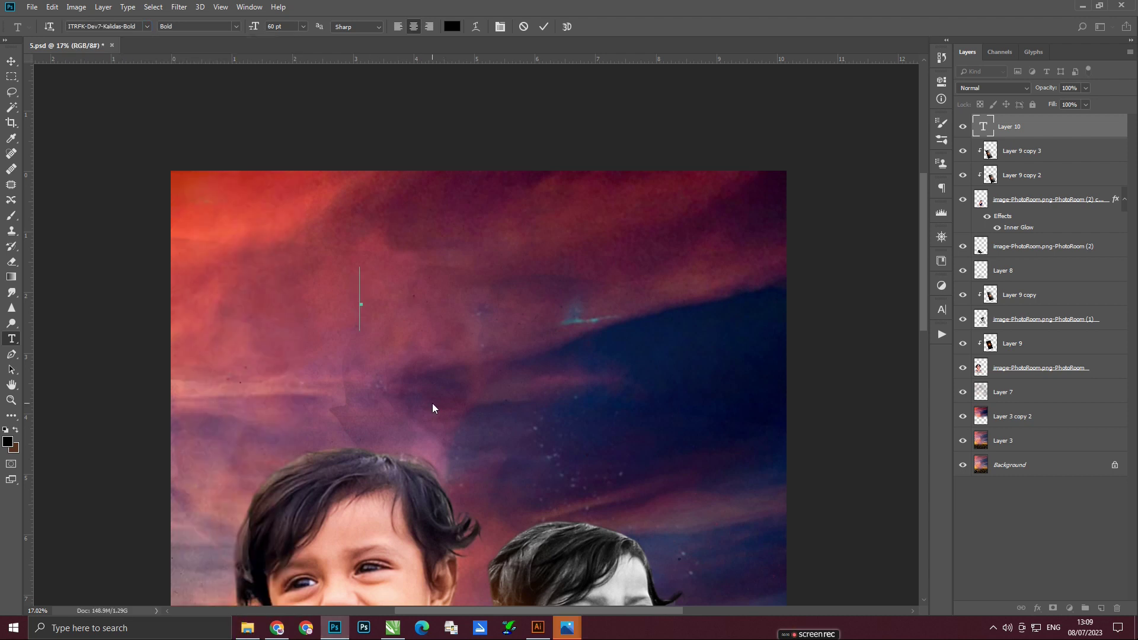
pyautogui.click(147, 26)
pyautogui.write('inf')
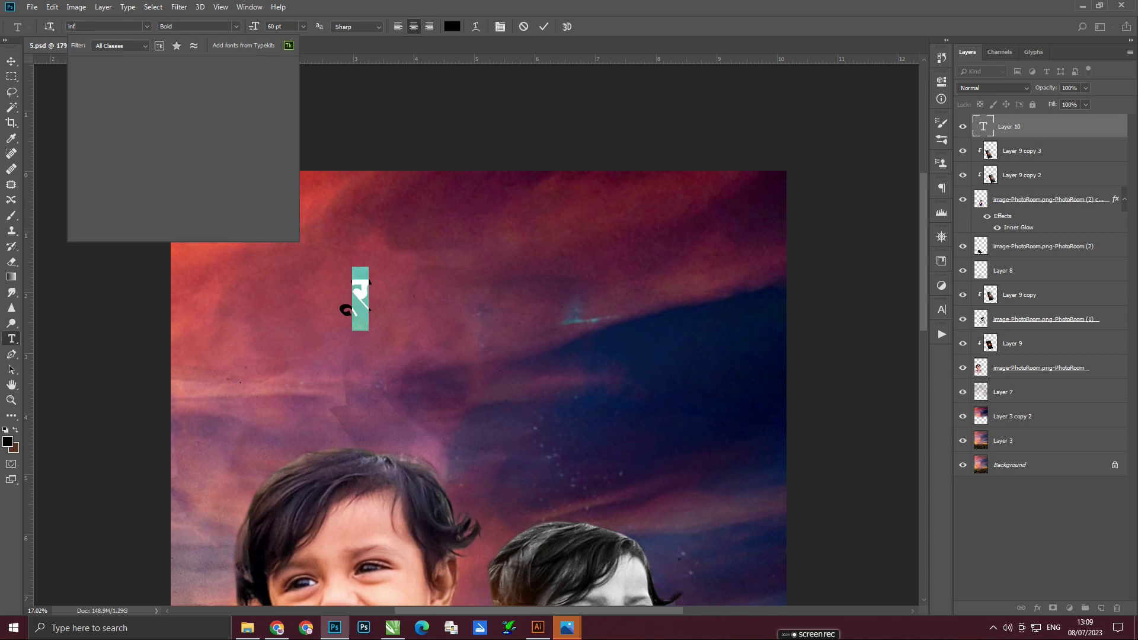
pyautogui.click(219, 116)
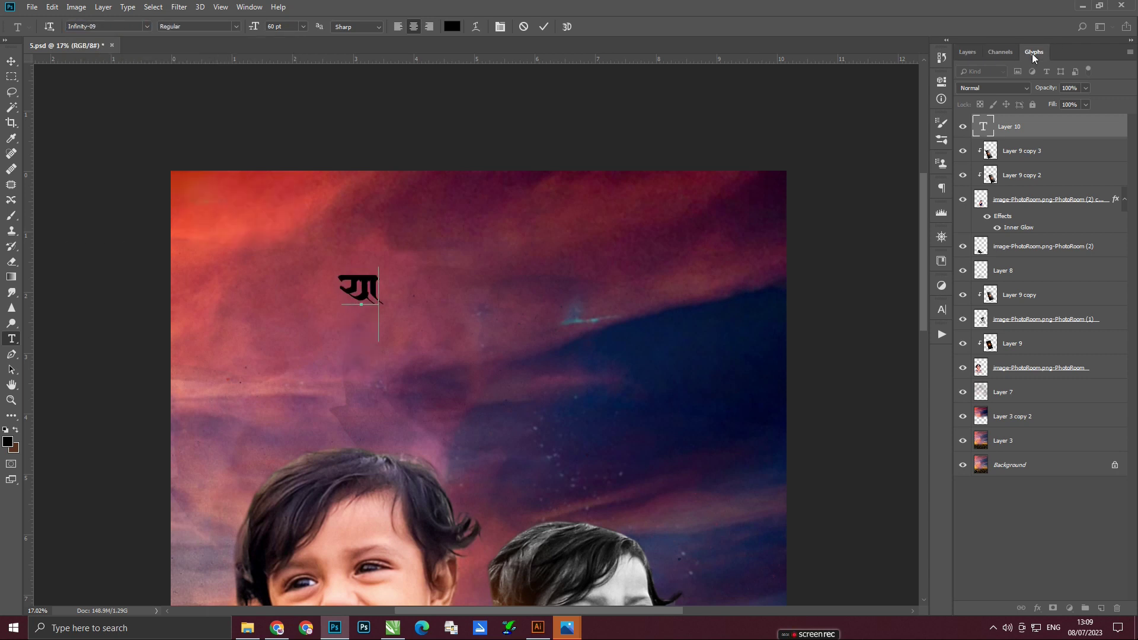
pyautogui.click(277, 627)
pyautogui.click(276, 628)
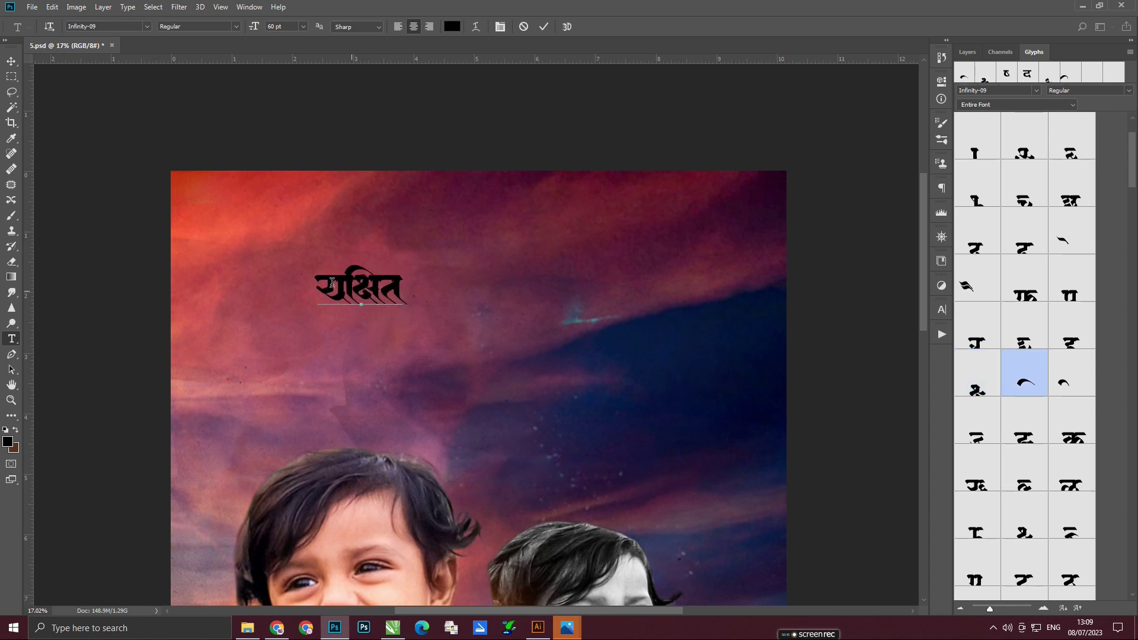
pyautogui.click(11, 61)
# Step: Move the name title to the sky centre and colour it white
pyautogui.click(904, 380)
pyautogui.moveTo(355, 285)
pyautogui.mouseDown()
pyautogui.moveTo(473, 284)
pyautogui.moveTo(575, 241)
pyautogui.mouseUp()
pyautogui.click(794, 332)
pyautogui.click(1061, 330)
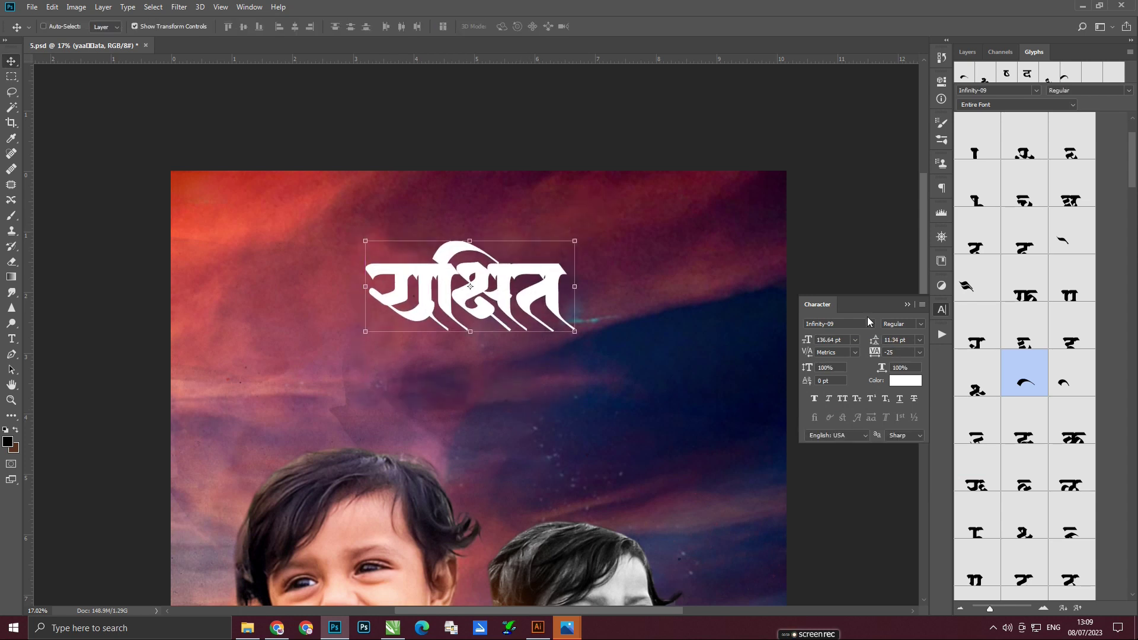
pyautogui.click(907, 304)
pyautogui.click(967, 52)
# Step: Select the child's surname in the browser chat with the child's details
pyautogui.scroll(-1, 534, 356)
pyautogui.keyDown('alt'); pyautogui.scroll(-2, 464, 118); pyautogui.keyUp('alt')
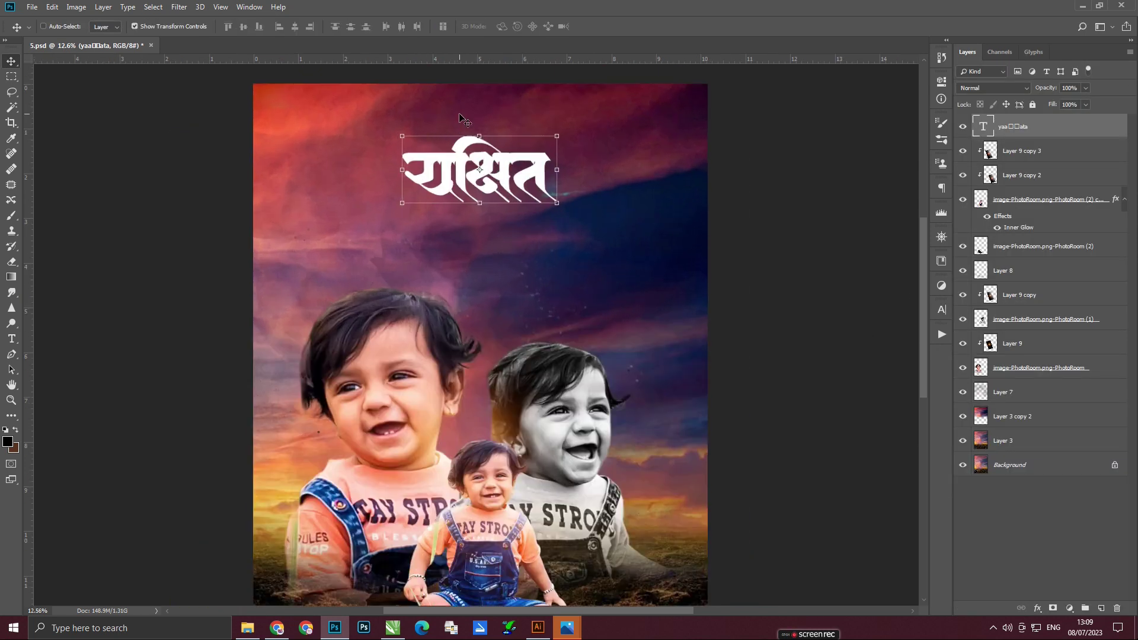
pyautogui.keyDown('alt'); pyautogui.scroll(-1, 464, 119); pyautogui.keyUp('alt')
pyautogui.hotkey('alt', 'Tab')
pyautogui.click(178, 377)
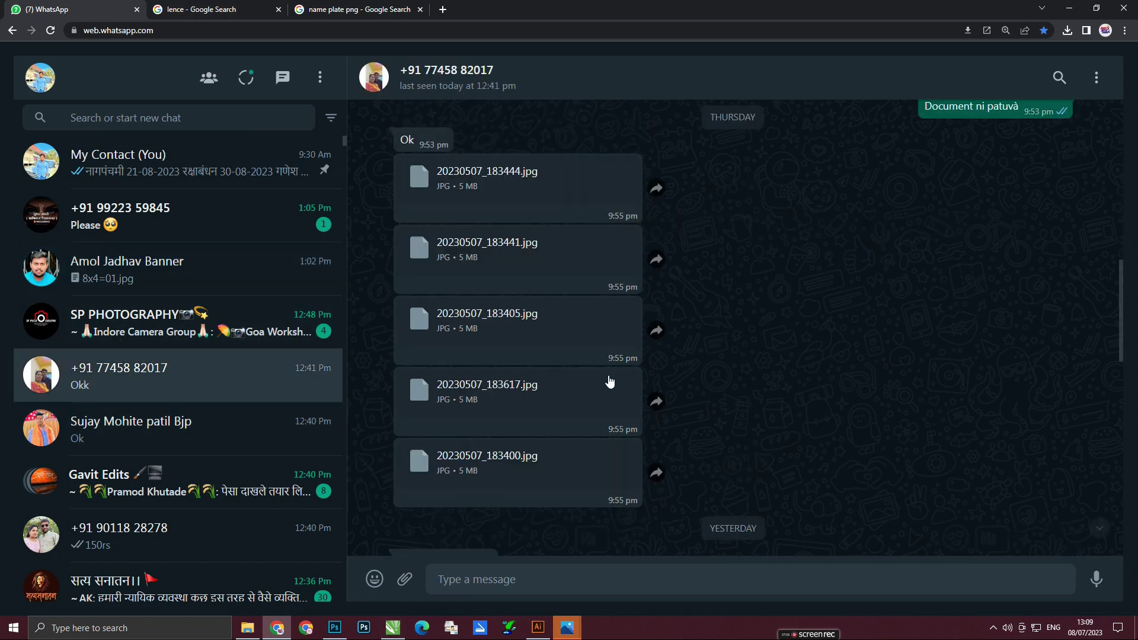
pyautogui.moveTo(427, 490); pyautogui.dragTo(467, 493)
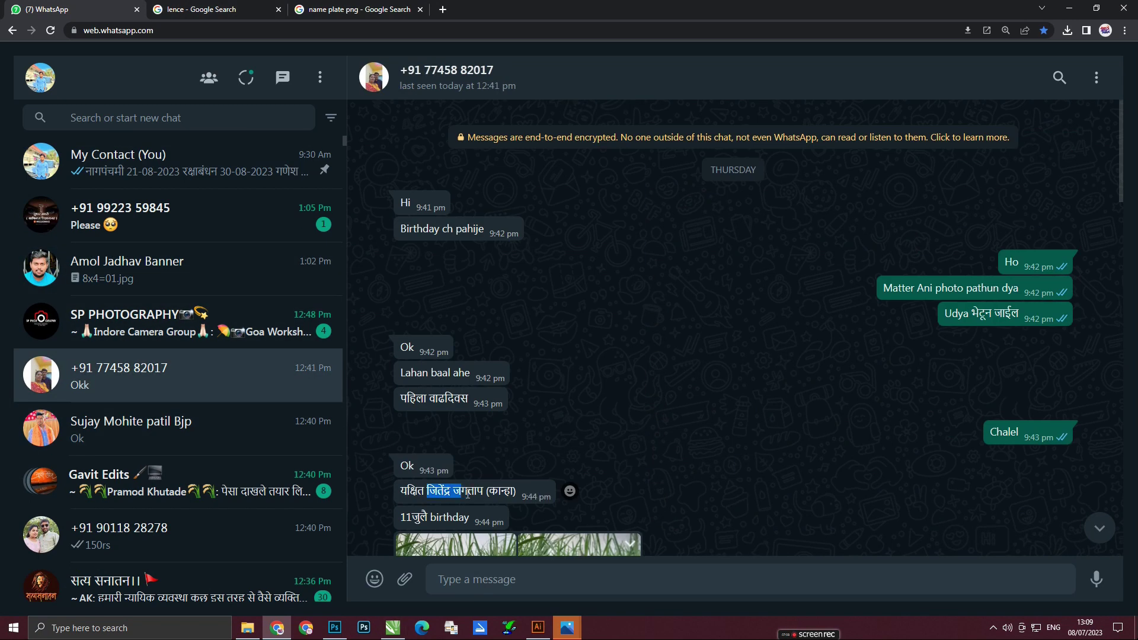
pyautogui.click(335, 629)
# Step: Paste the surname as a new text line set in Baloo 2
pyautogui.hotkey('ctrl', 'Return')
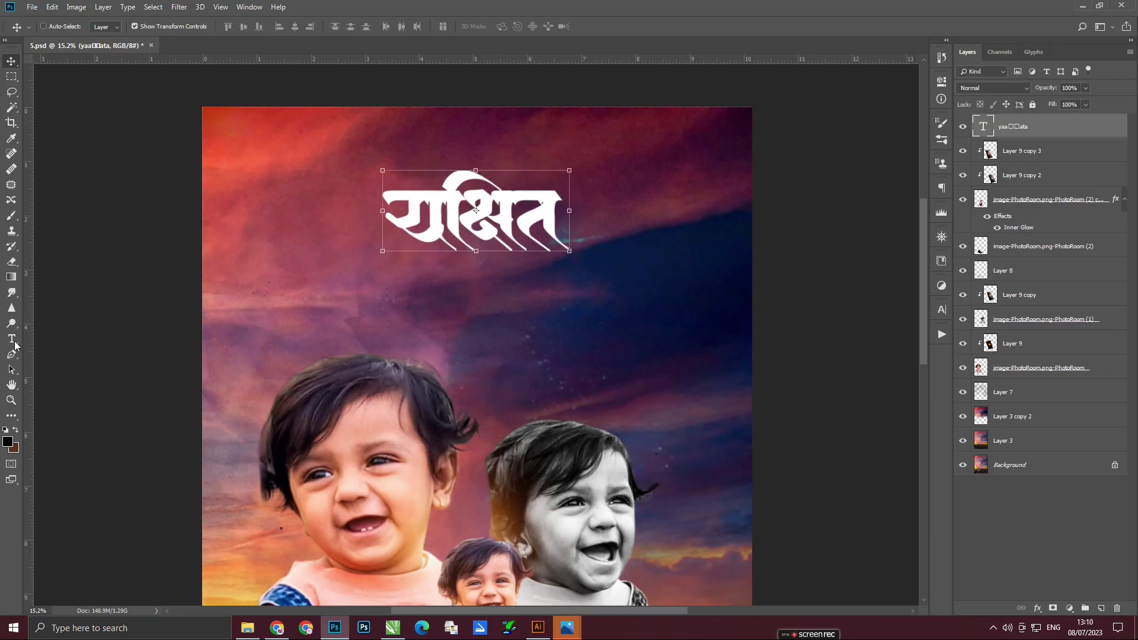
pyautogui.hotkey('ctrl', 'v')
pyautogui.click(941, 309)
pyautogui.write('b')
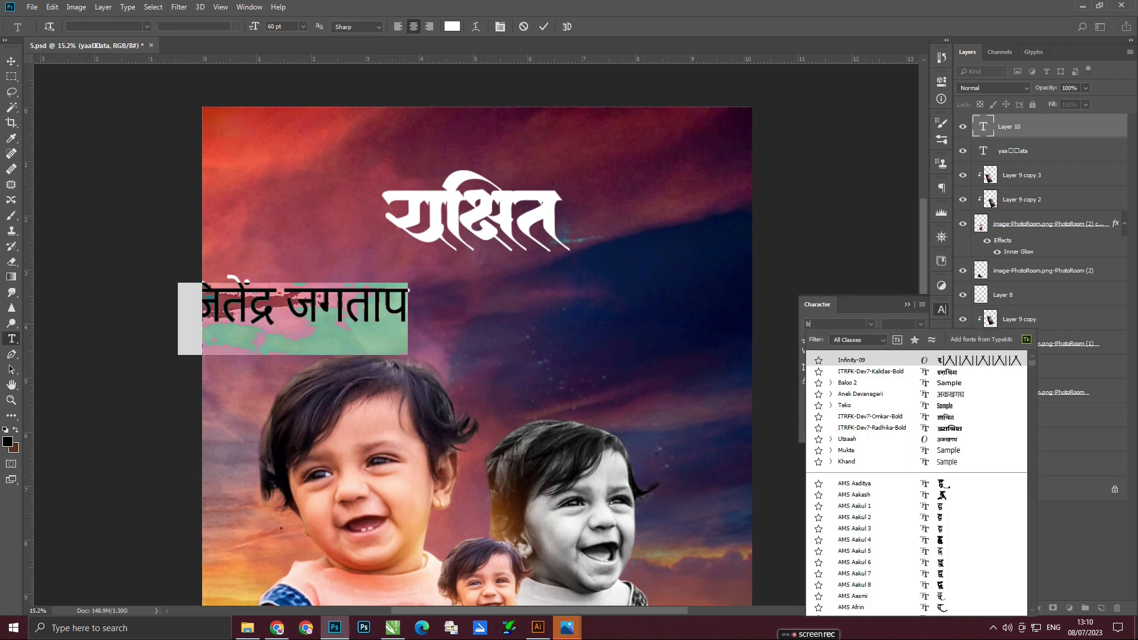
pyautogui.write('aloo')
pyautogui.press('Return')
# Step: Shrink the surname line and place it beside the big title
pyautogui.moveTo(292, 319); pyautogui.dragTo(504, 273)
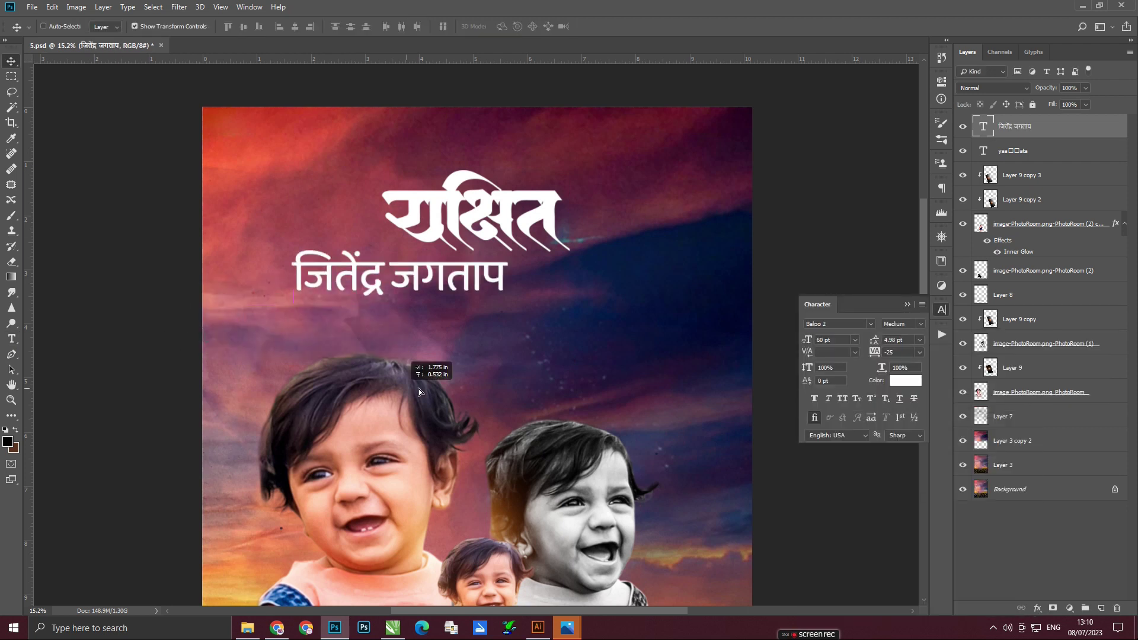
pyautogui.moveTo(614, 250); pyautogui.dragTo(575, 259)
pyautogui.doubleClick(982, 126)
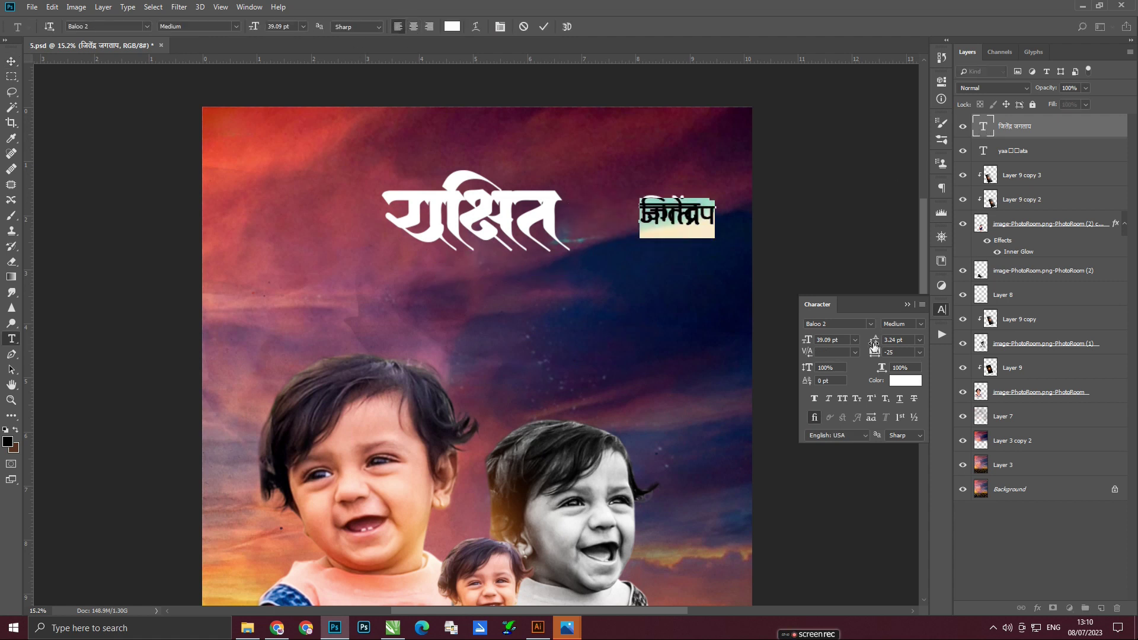
pyautogui.click(10, 64)
pyautogui.moveTo(677, 225)
pyautogui.mouseDown()
pyautogui.moveTo(602, 225)
pyautogui.moveTo(633, 198)
pyautogui.moveTo(618, 206)
pyautogui.mouseUp()
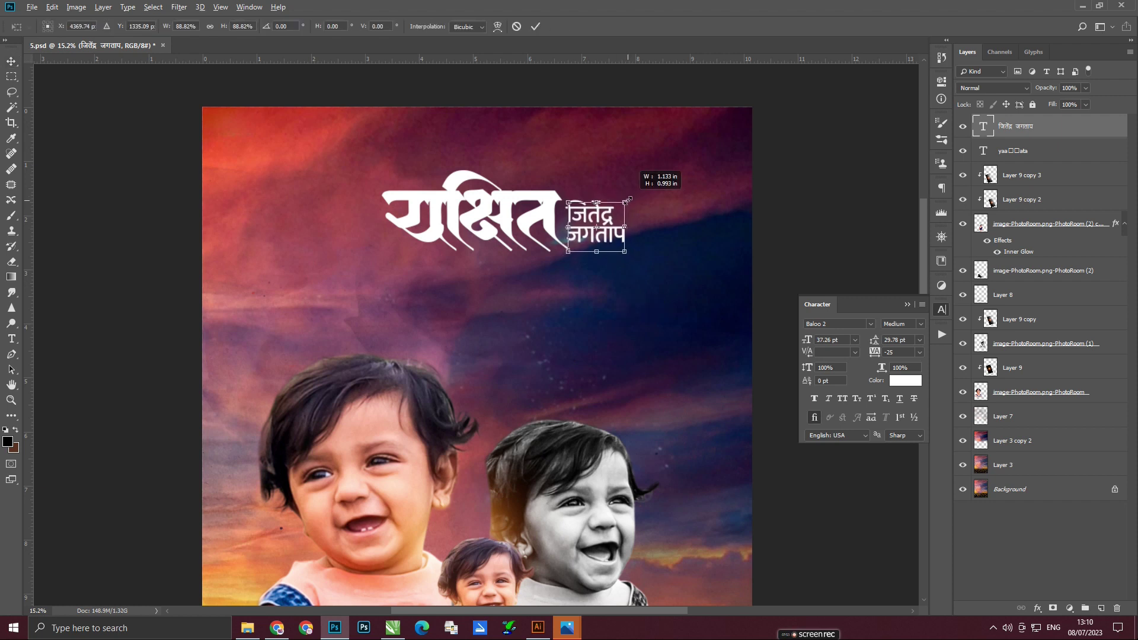
pyautogui.scroll(3, 619, 260)
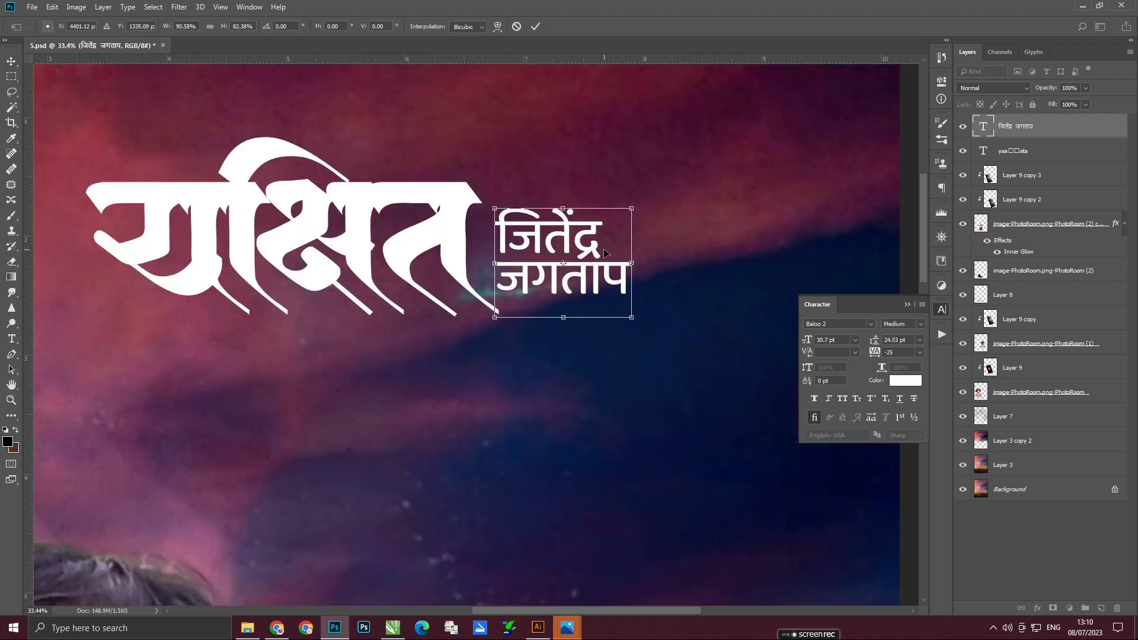
pyautogui.press('Return')
# Step: Group the two title text layers and place a duplicate group lower left
pyautogui.scroll(-4, 609, 206)
pyautogui.hotkey('ctrl', 'g')
pyautogui.moveTo(530, 301); pyautogui.dragTo(506, 309)
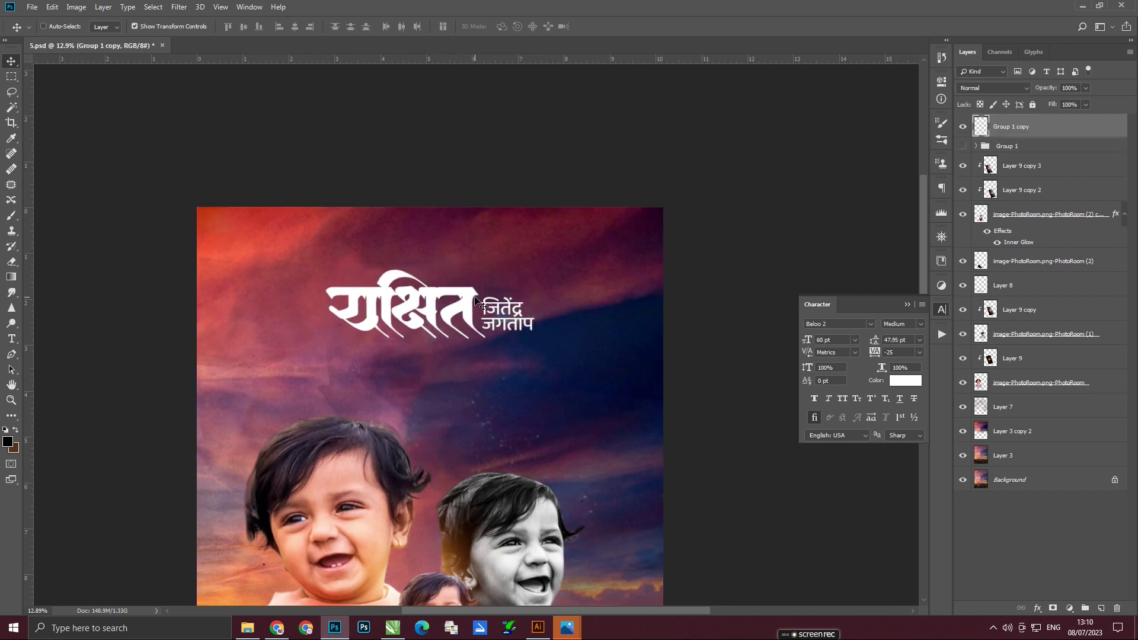
# Step: Flip the sky copy horizontally and erase its reddish upper right
pyautogui.scroll(2, 475, 299)
pyautogui.scroll(-3, 533, 296)
pyautogui.keyDown('ctrl'); pyautogui.click(622, 225); pyautogui.keyUp('ctrl')
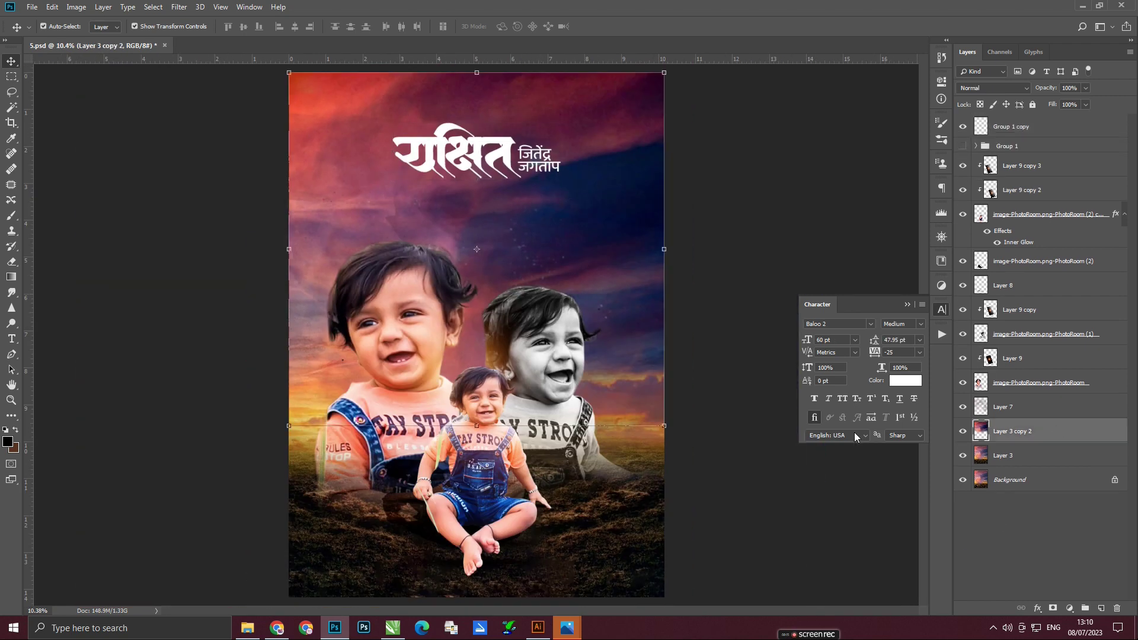
pyautogui.rightClick(521, 188)
pyautogui.click(551, 333)
pyautogui.press('Return')
pyautogui.press('e')
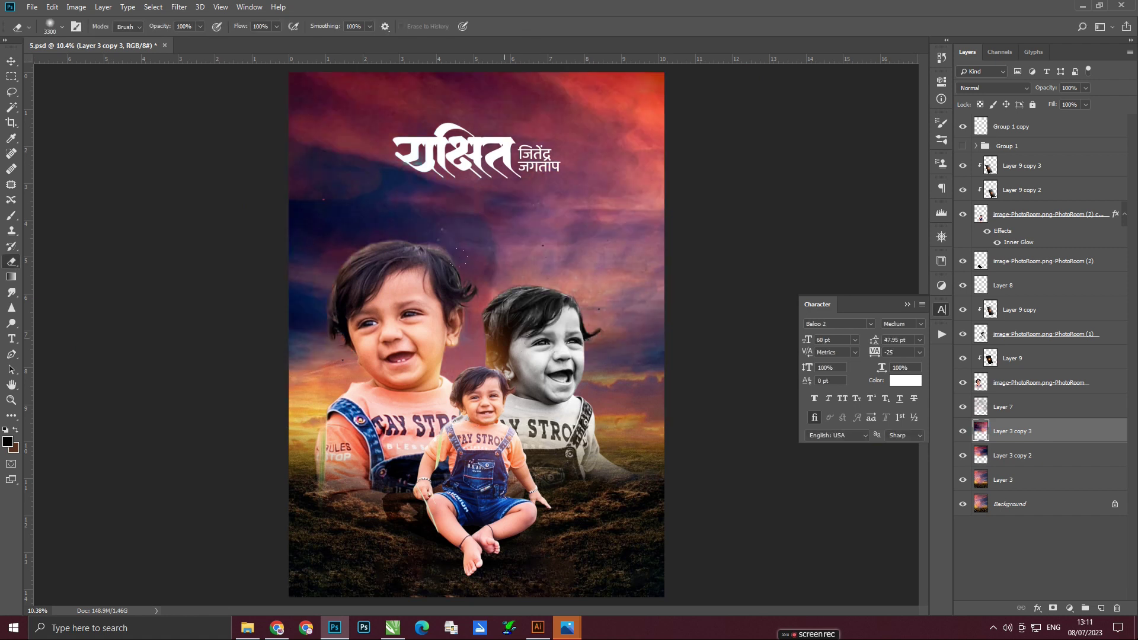
pyautogui.moveTo(542, 296); pyautogui.dragTo(494, 178)
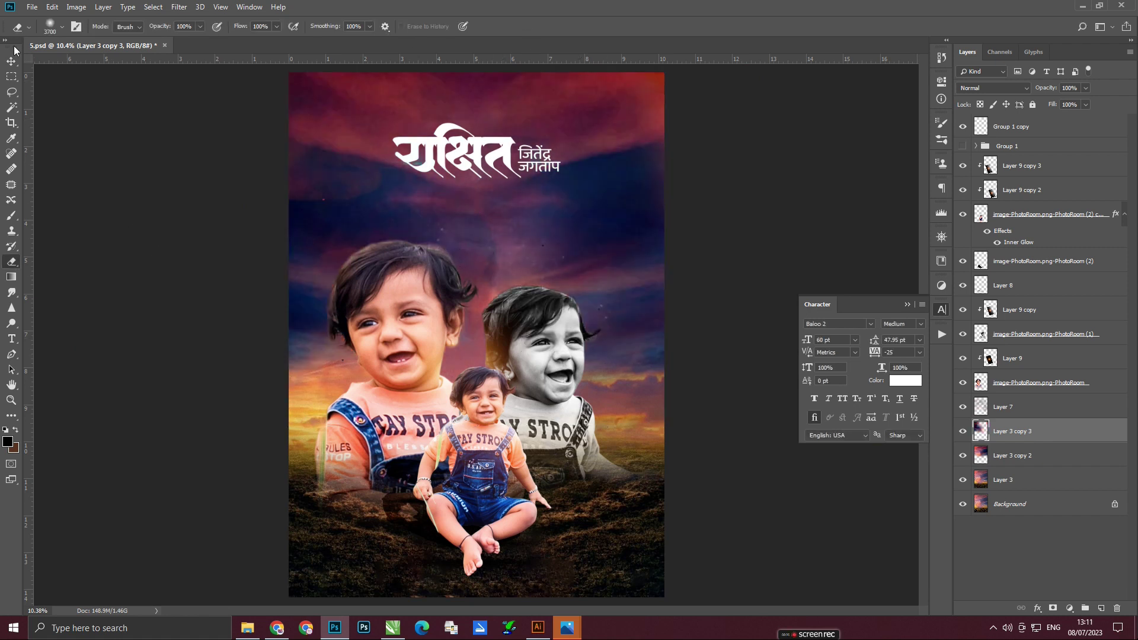
# Step: Scale up the name title group in the sky
pyautogui.click(12, 61)
pyautogui.scroll(2, 474, 148)
pyautogui.keyDown('ctrl'); pyautogui.click(450, 213); pyautogui.keyUp('ctrl')
pyautogui.scroll(1, 551, 296)
pyautogui.scroll(-1, 551, 296)
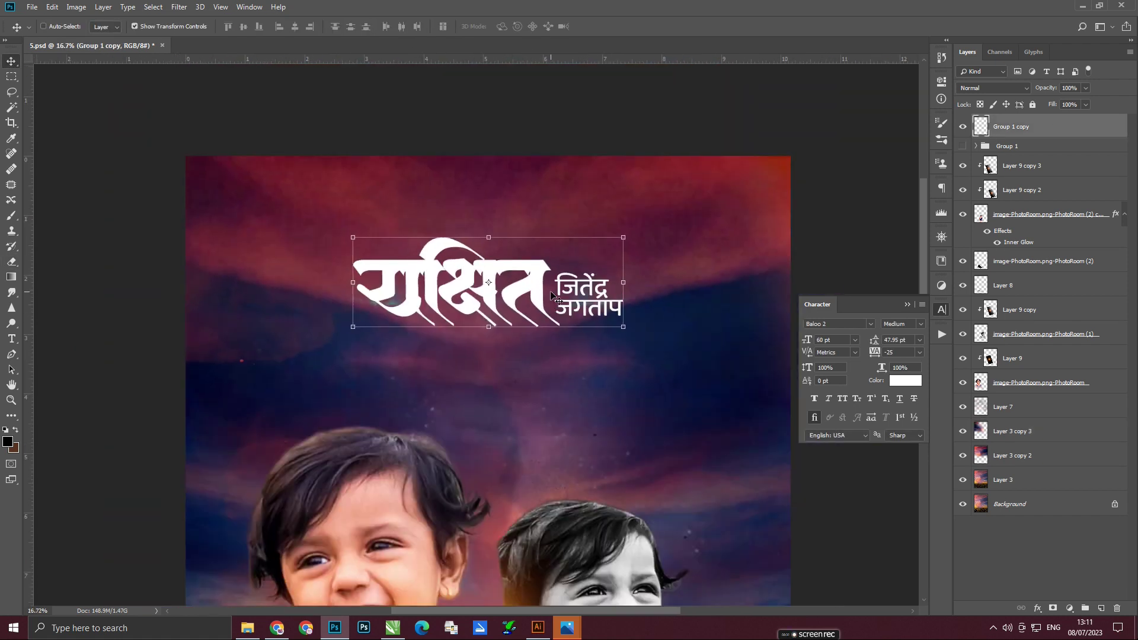
pyautogui.moveTo(622, 237); pyautogui.dragTo(638, 230)
pyautogui.press('Return')
pyautogui.scroll(1, 551, 287)
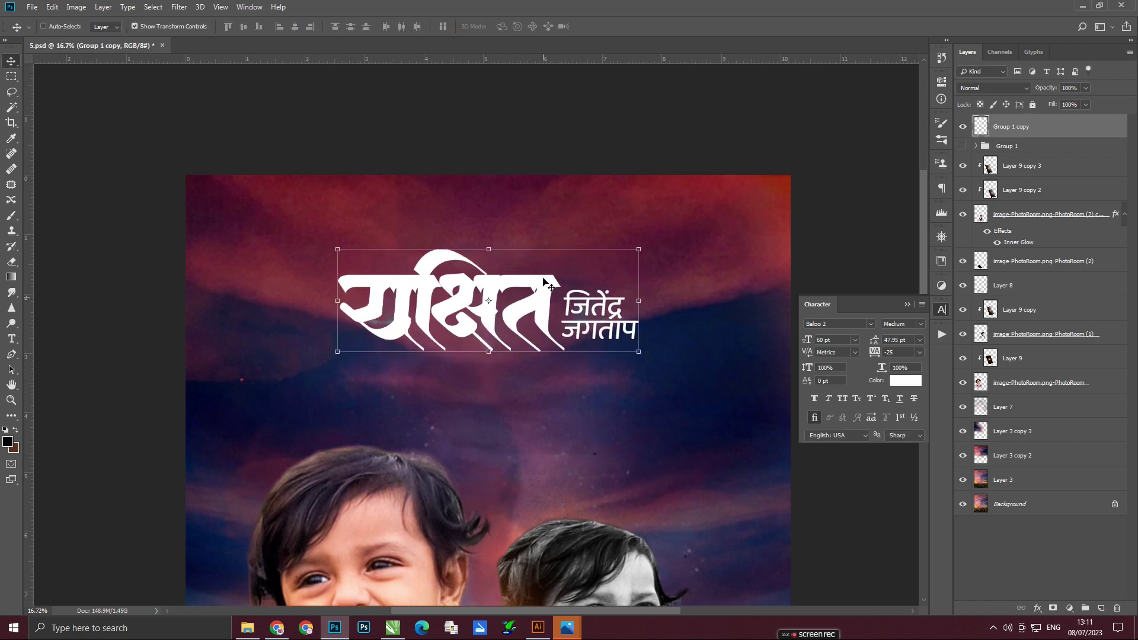
pyautogui.scroll(3, 544, 280)
pyautogui.scroll(-3, 417, 363)
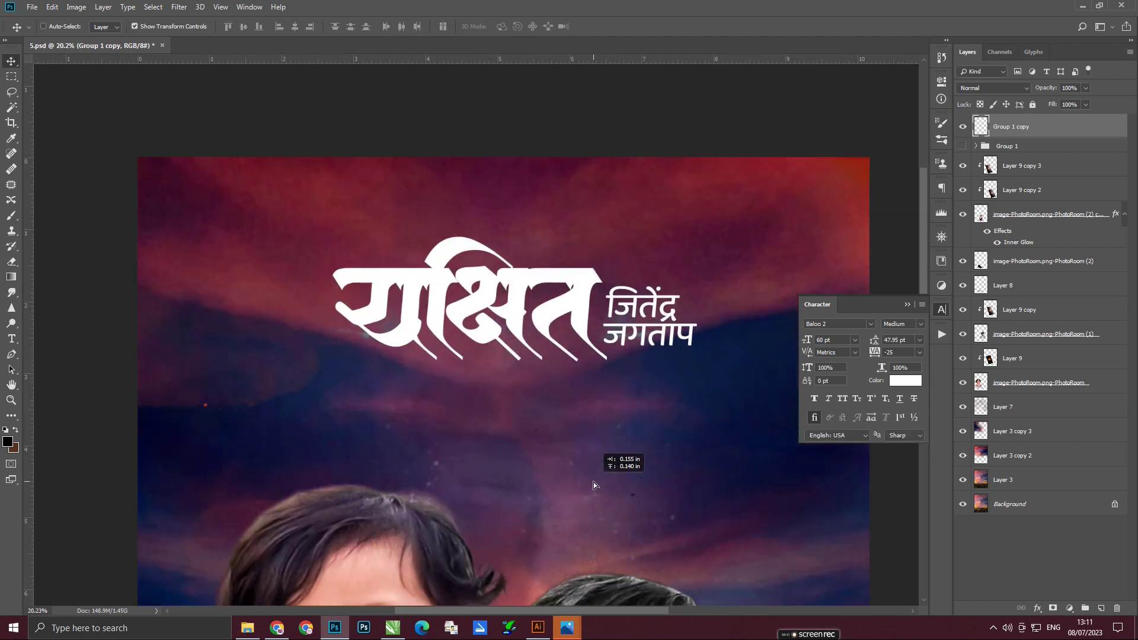
# Step: Briefly switch to the browser and return to the poster
pyautogui.hotkey('alt', 'Tab')
pyautogui.click(331, 632)
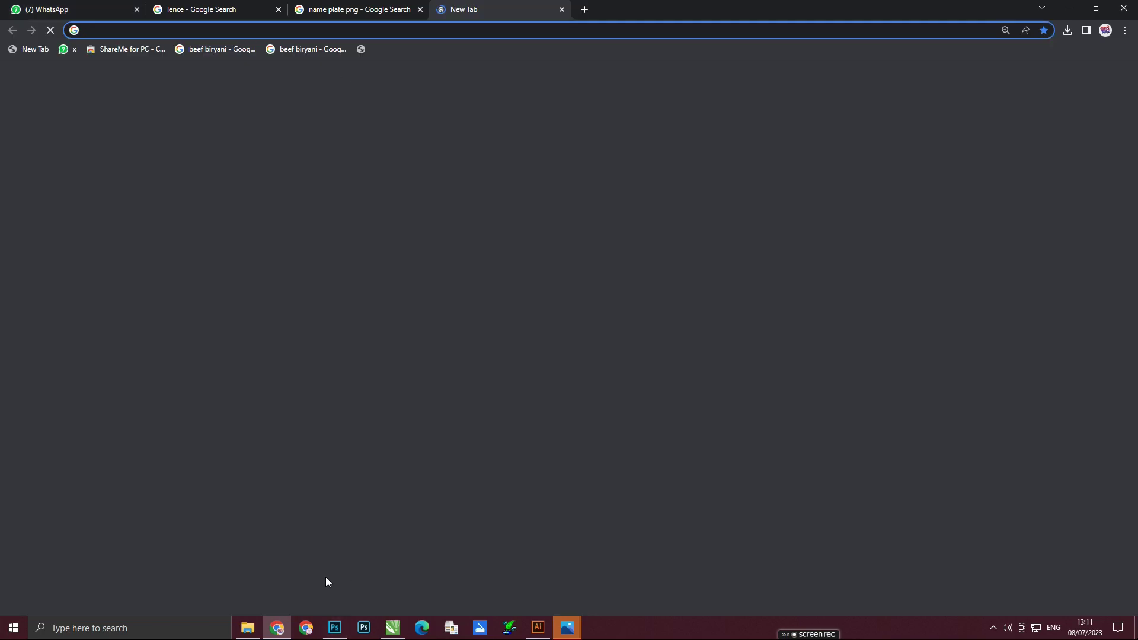
pyautogui.scroll(-1, 579, 317)
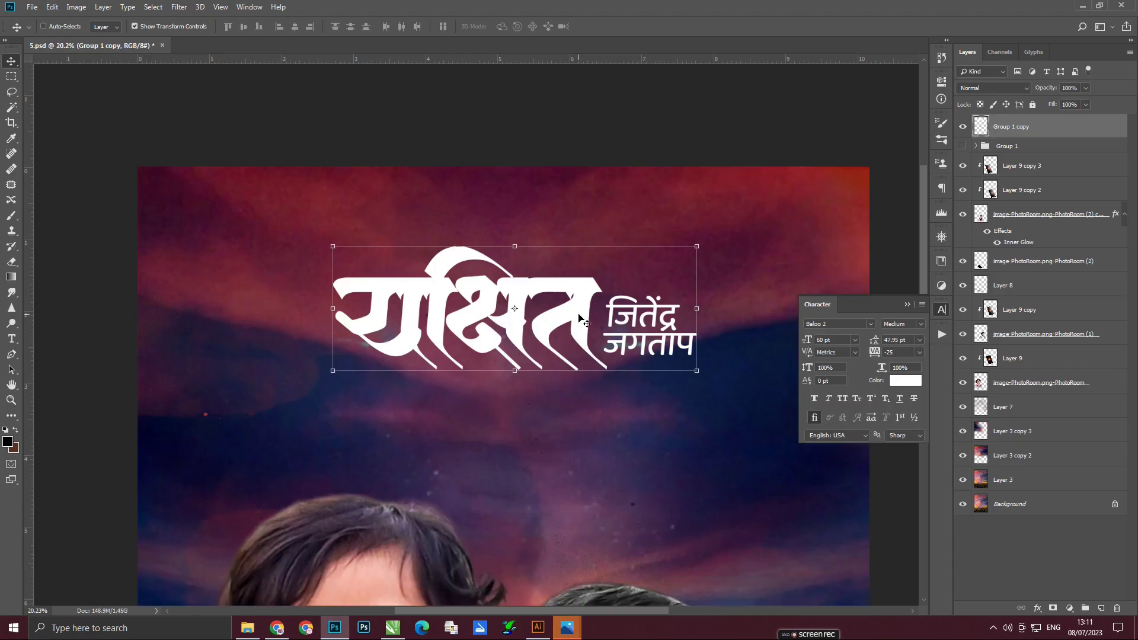
# Step: Duplicate the title layer and give it a 68 px white stroke
pyautogui.hotkey('ctrl', 'j')
pyautogui.doubleClick(1034, 159)
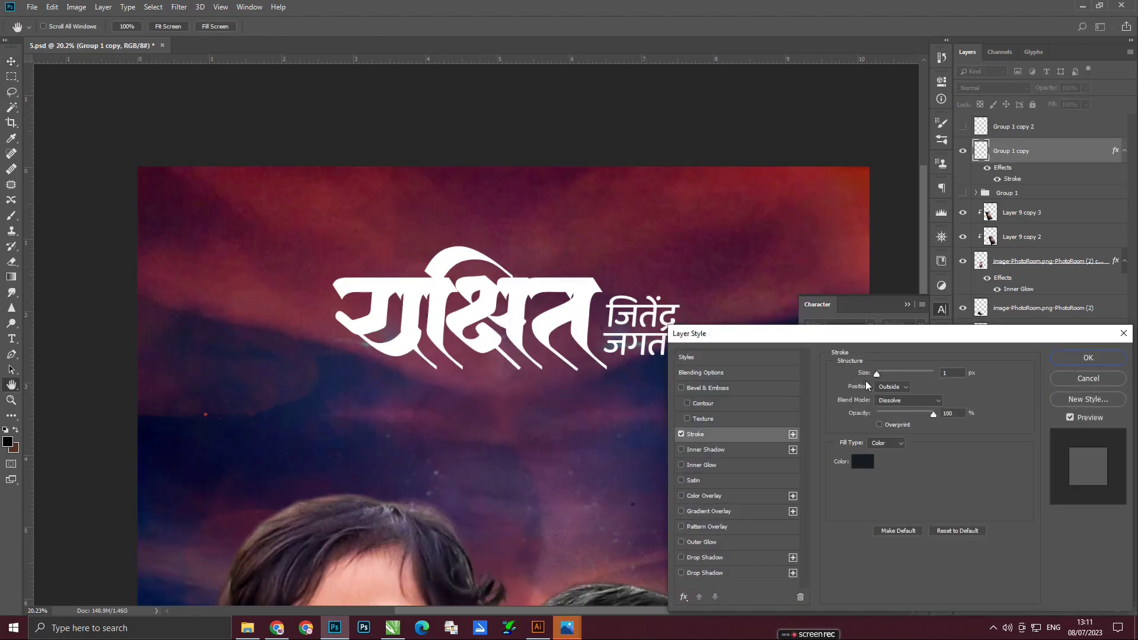
pyautogui.click(862, 461)
pyautogui.click(794, 332)
pyautogui.click(1073, 330)
pyautogui.moveTo(877, 374); pyautogui.dragTo(895, 375)
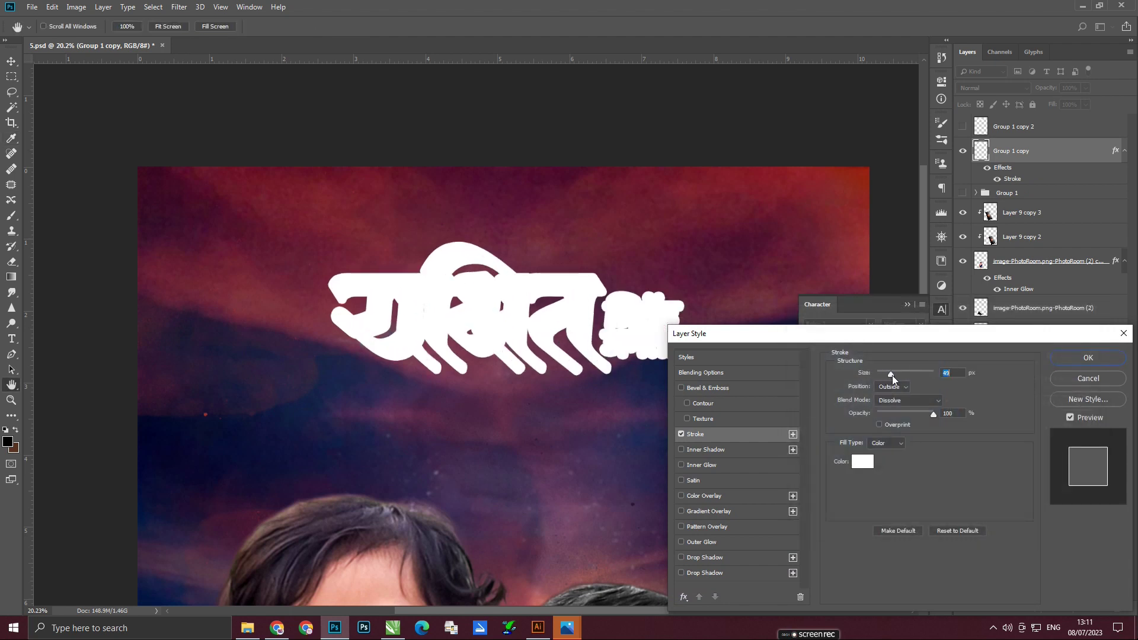
pyautogui.click(1088, 358)
# Step: Paint the dark gaps inside the outline white using a marquee selection
pyautogui.scroll(3, 474, 296)
pyautogui.press('m')
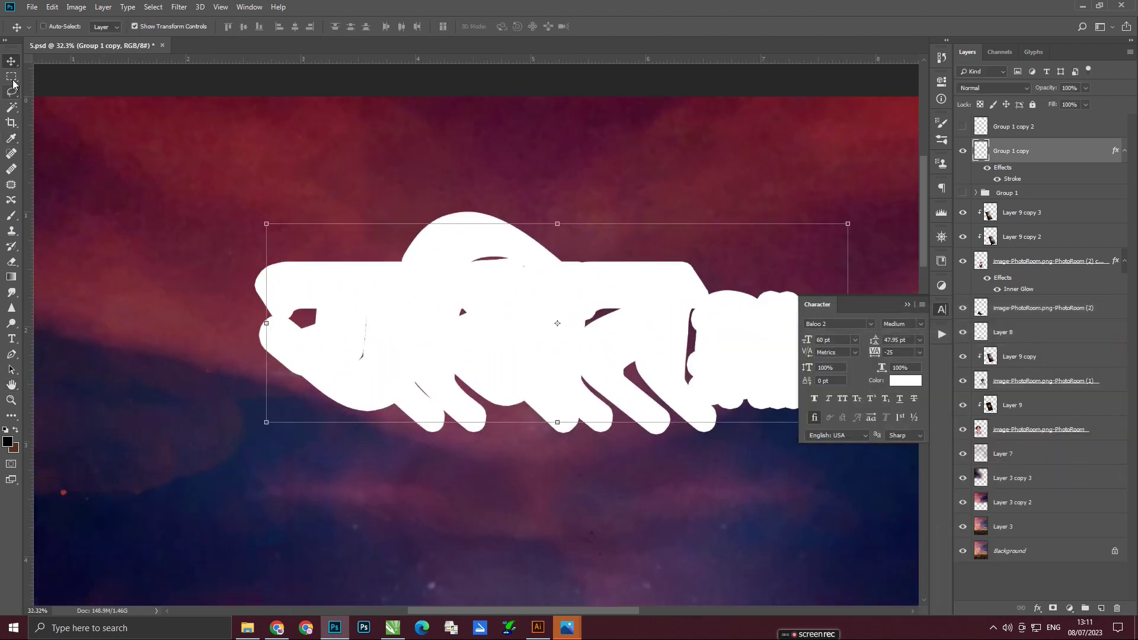
pyautogui.moveTo(454, 246); pyautogui.dragTo(513, 291)
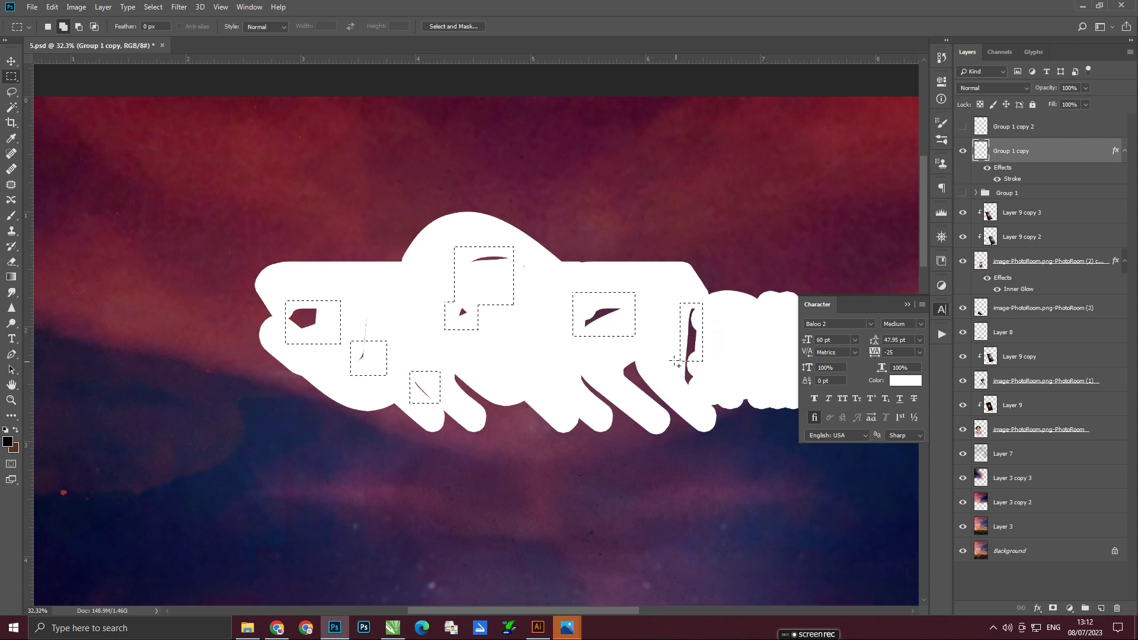
pyautogui.click(11, 215)
pyautogui.press('x')
pyautogui.click(483, 259)
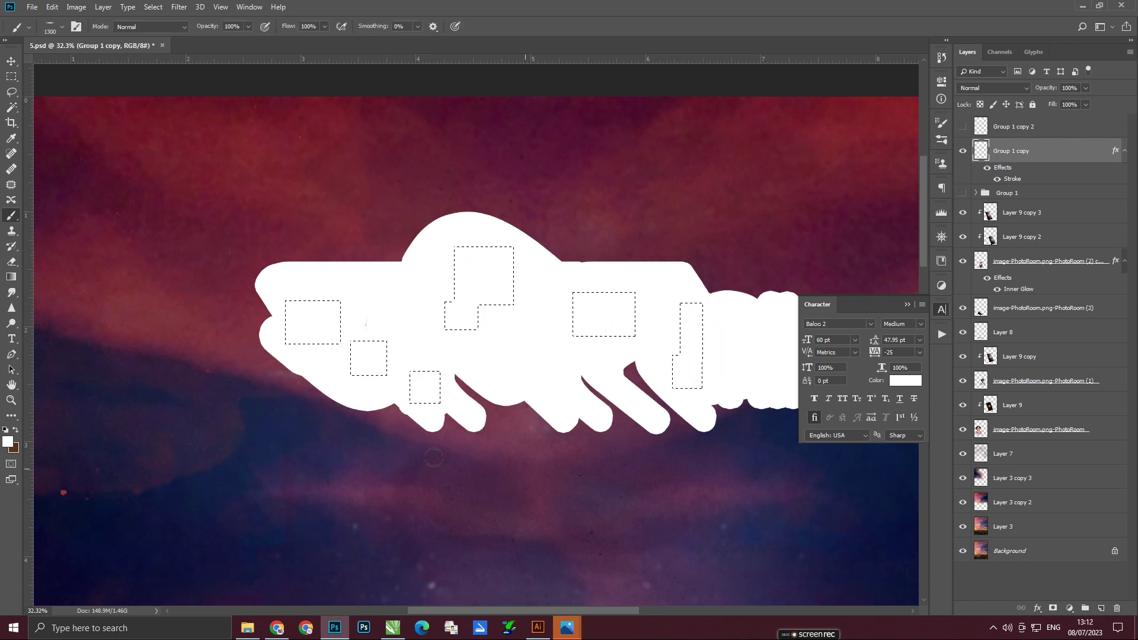
# Step: Show the duplicate title layer, move the sky copy to the top, and clip it into the title
pyautogui.click(11, 61)
pyautogui.keyDown('alt'); pyautogui.scroll(-2, 495, 190); pyautogui.keyUp('alt')
pyautogui.click(562, 231)
pyautogui.click(962, 126)
pyautogui.click(1056, 129)
pyautogui.click(1045, 477)
pyautogui.moveTo(1046, 502); pyautogui.dragTo(1008, 126)
pyautogui.keyDown('alt'); pyautogui.scroll(-1, 533, 296); pyautogui.keyUp('alt')
pyautogui.keyDown('alt'); pyautogui.scroll(-1, 533, 296); pyautogui.keyUp('alt')
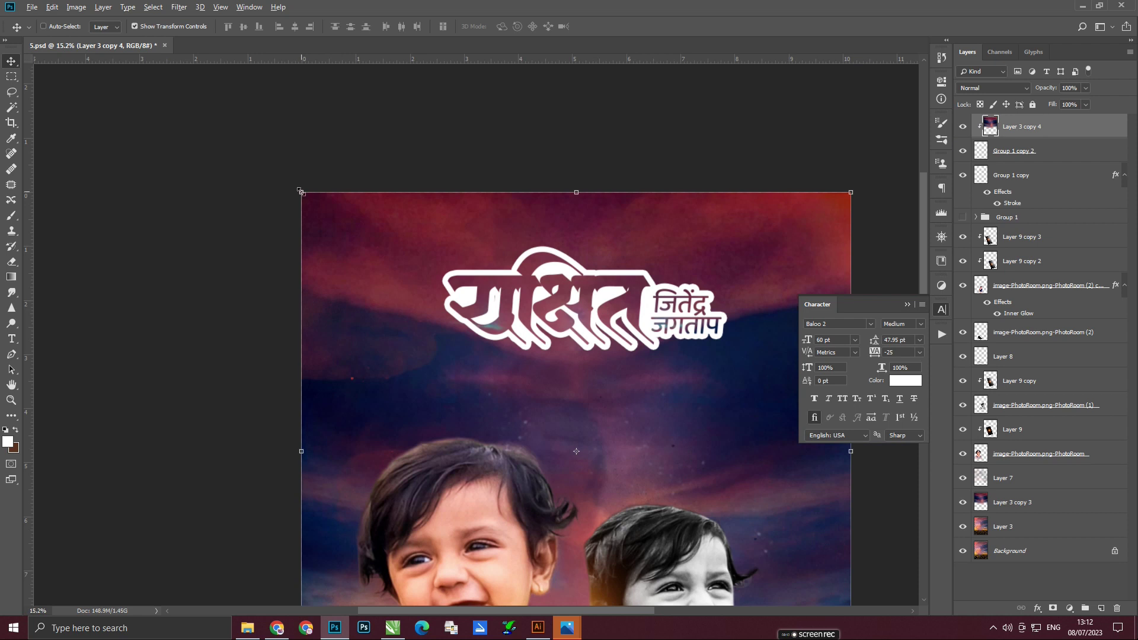
pyautogui.hotkey('ctrl', 'alt', 'g')
pyautogui.hotkey('ctrl', 't')
pyautogui.press('Escape')
# Step: Find a dark red texture via 'red background' search and clip it into the name title
pyautogui.hotkey('alt', 'Tab')
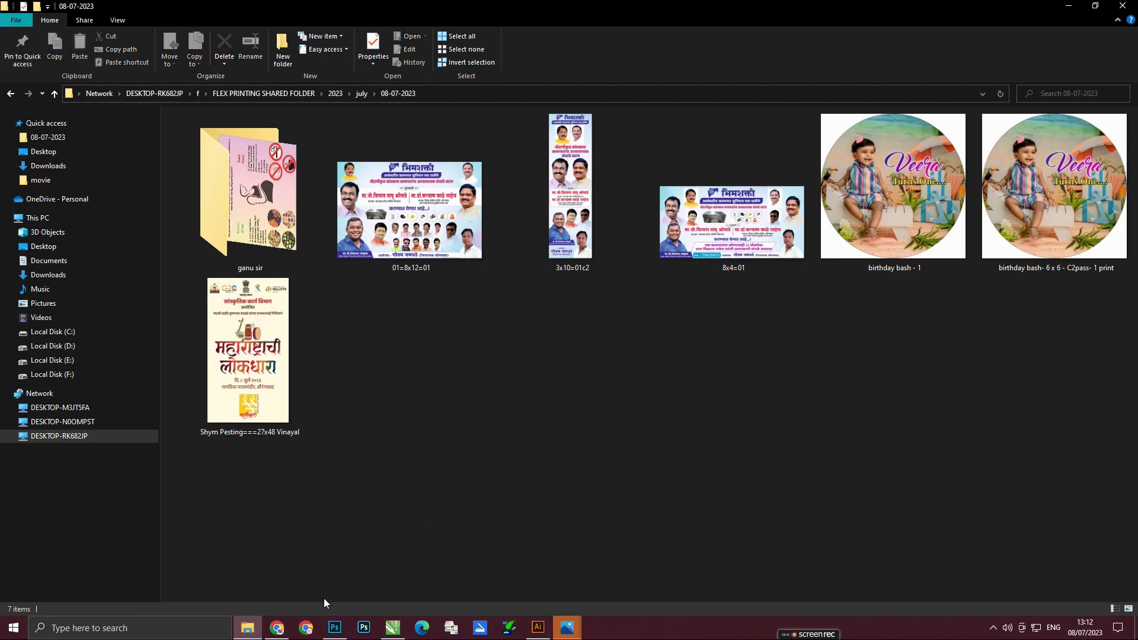
pyautogui.click(281, 630)
pyautogui.tripleClick(324, 55)
pyautogui.write('red background')
pyautogui.press('Return')
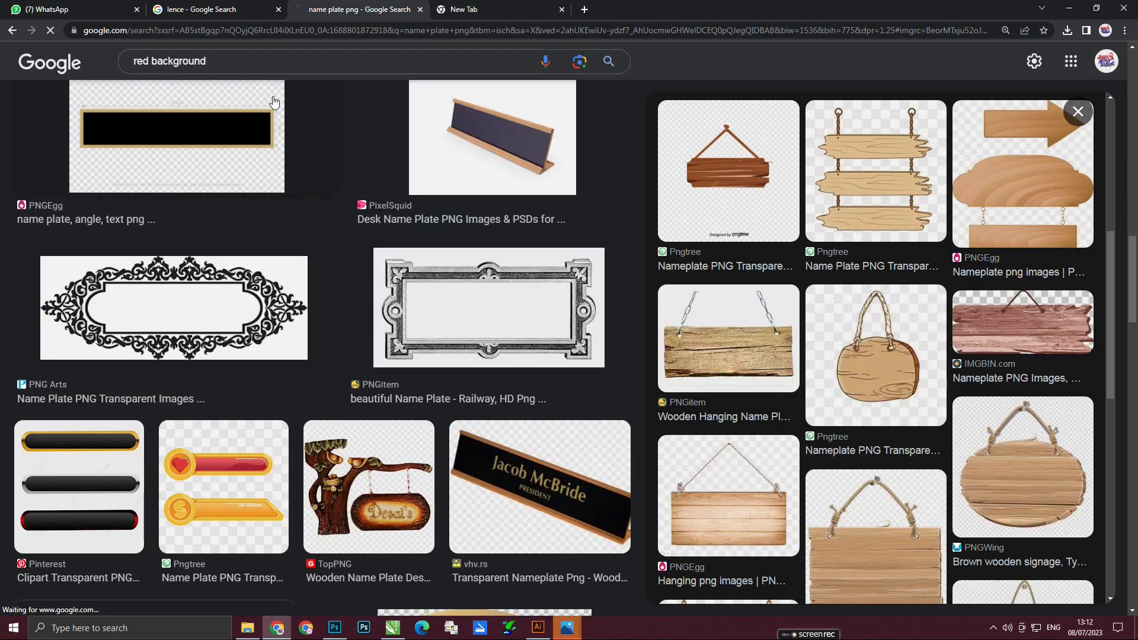
pyautogui.scroll(-2, 587, 427)
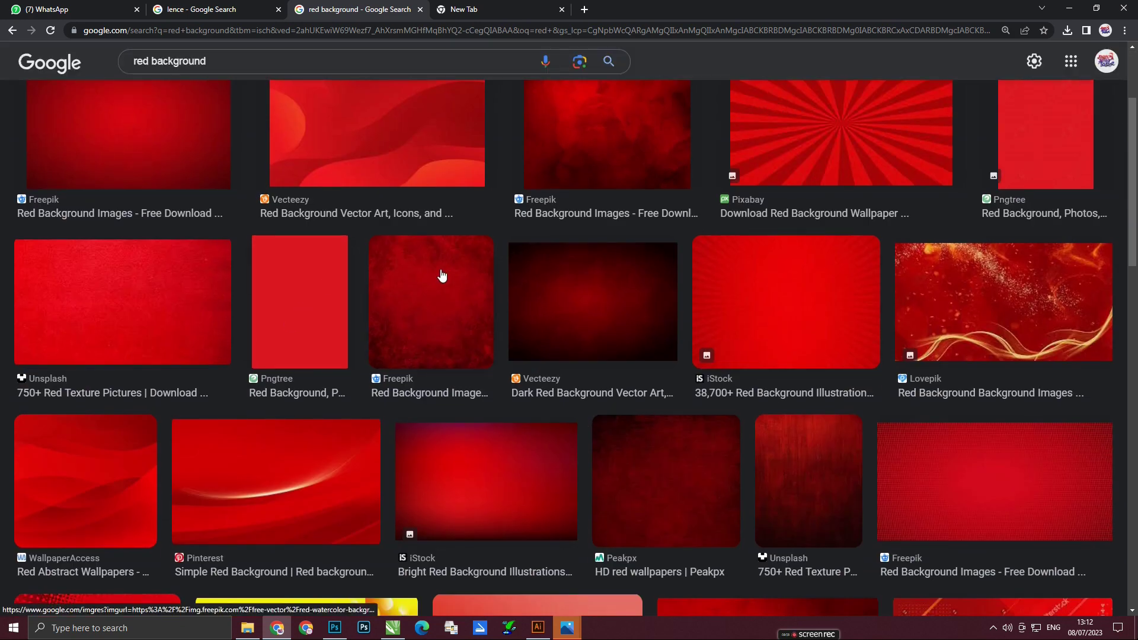
pyautogui.click(441, 272)
pyautogui.moveTo(821, 251)
pyautogui.mouseDown()
pyautogui.moveTo(656, 387)
pyautogui.moveTo(656, 344)
pyautogui.mouseUp()
pyautogui.hotkey('ctrl', 'alt', 'g')
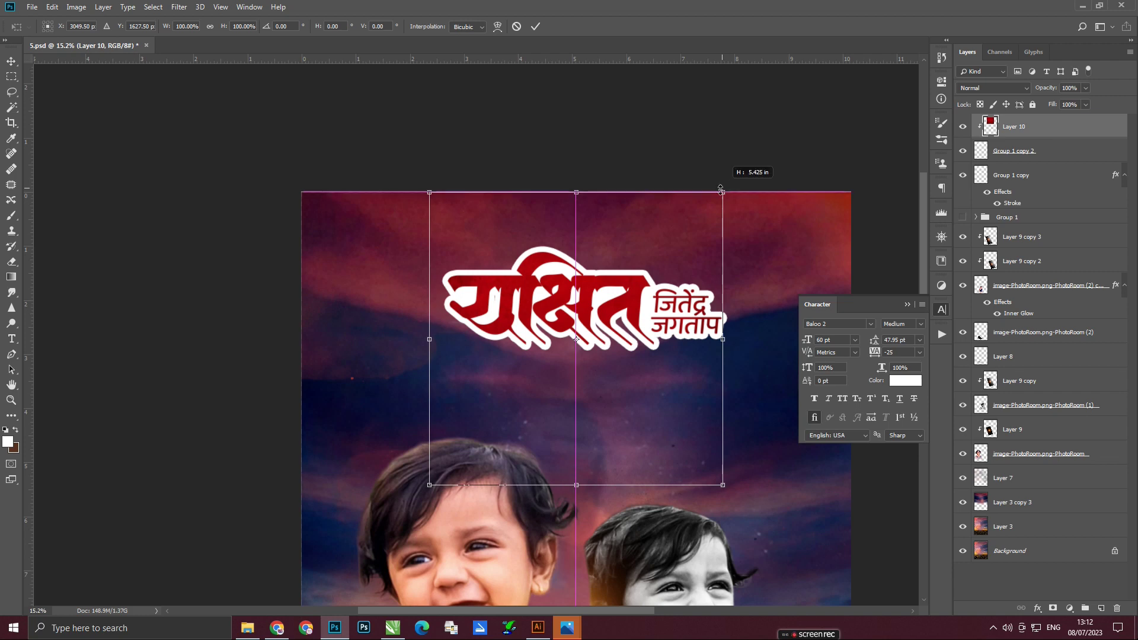
pyautogui.keyDown('ctrl'); pyautogui.click(664, 284); pyautogui.keyUp('ctrl')
# Step: Search for 'yellow' backgrounds and copy a Freepik yellow image
pyautogui.click(287, 629)
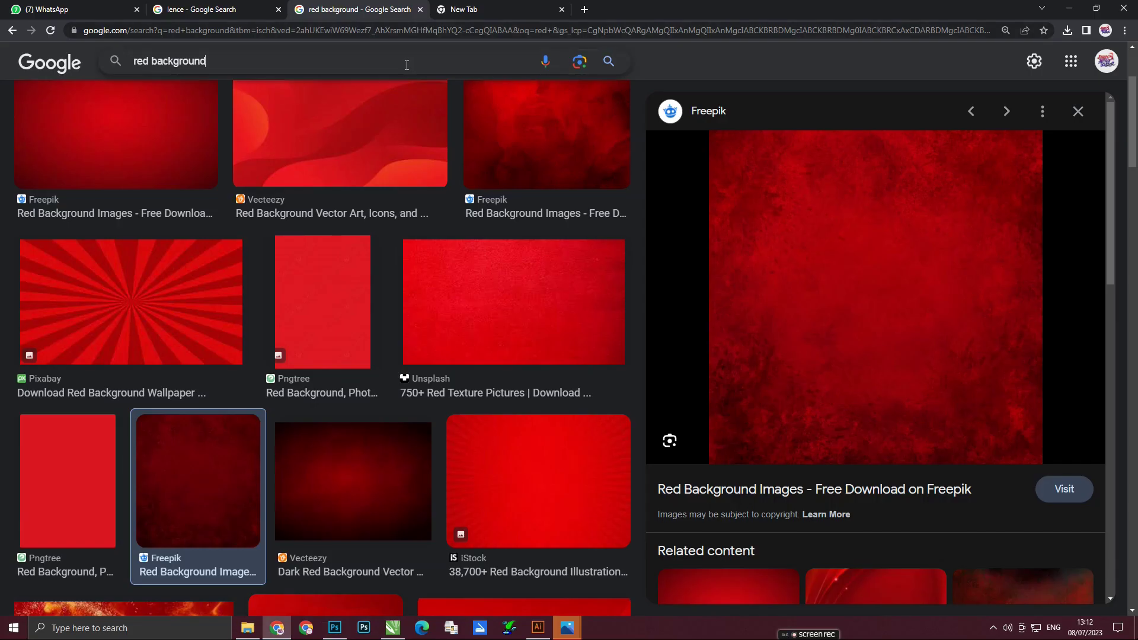
pyautogui.tripleClick(406, 64)
pyautogui.write('yellow')
pyautogui.click(244, 100)
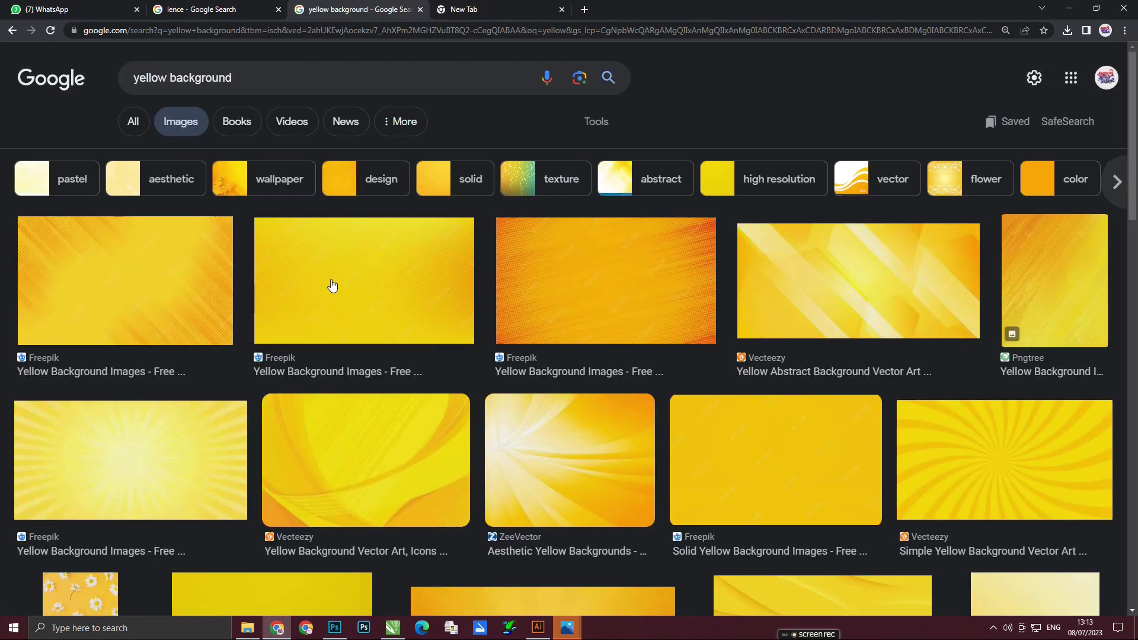
pyautogui.click(351, 289)
pyautogui.scroll(-5, 848, 285)
pyautogui.click(864, 257)
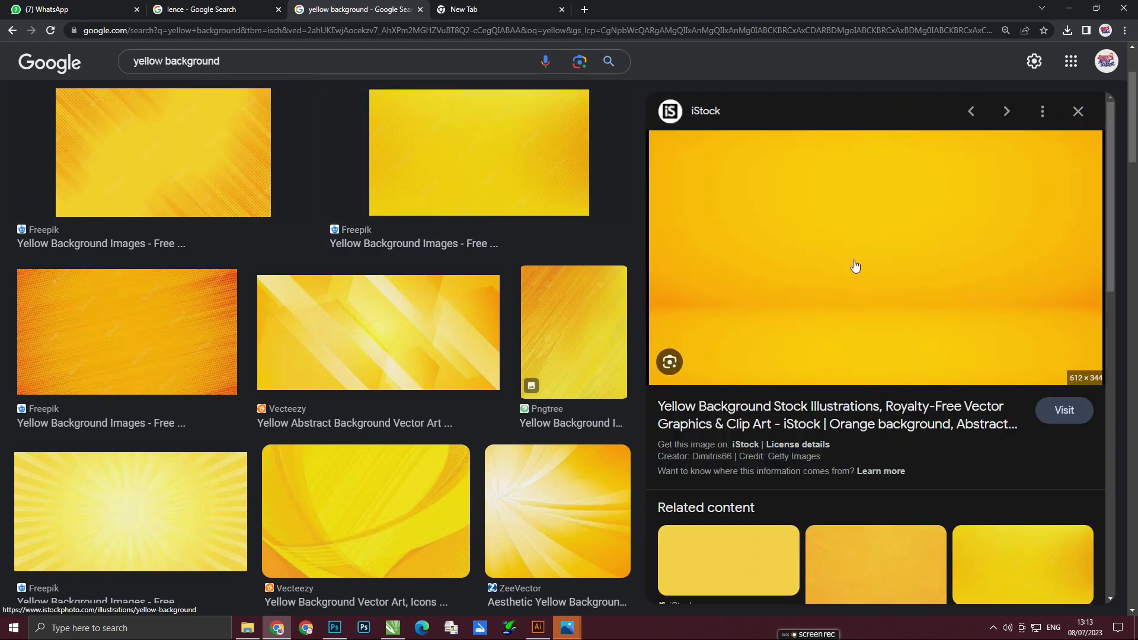
pyautogui.scroll(-3, 1002, 336)
pyautogui.click(1002, 336)
pyautogui.rightClick(861, 227)
pyautogui.click(885, 359)
pyautogui.hotkey('alt', 'Tab')
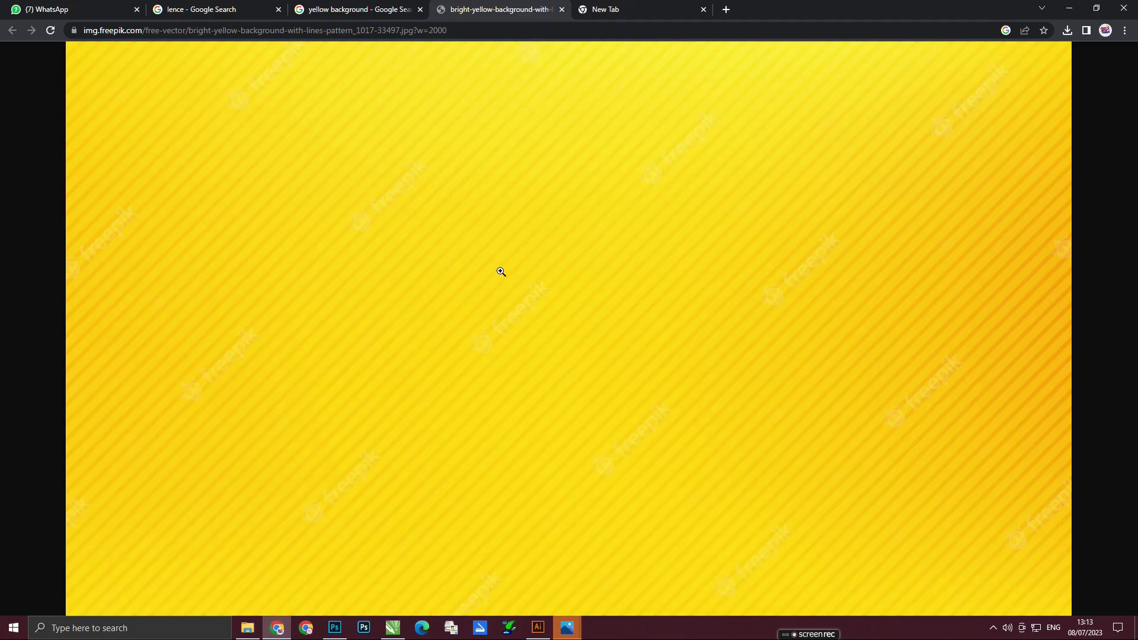
# Step: Snip a patch of the yellow image with Win+Shift+S
pyautogui.press('super+shift+s')
pyautogui.moveTo(67, 47); pyautogui.dragTo(1052, 584)
# Step: Paste the yellow patch over the name title and clip it in
pyautogui.hotkey('alt', 'Tab')
pyautogui.moveTo(415, 520); pyautogui.dragTo(482, 436)
pyautogui.keyDown('alt'); pyautogui.click(970, 187); pyautogui.keyUp('alt')
# Step: Widen the yellow outline layer behind the title
pyautogui.scroll(1, 757, 299)
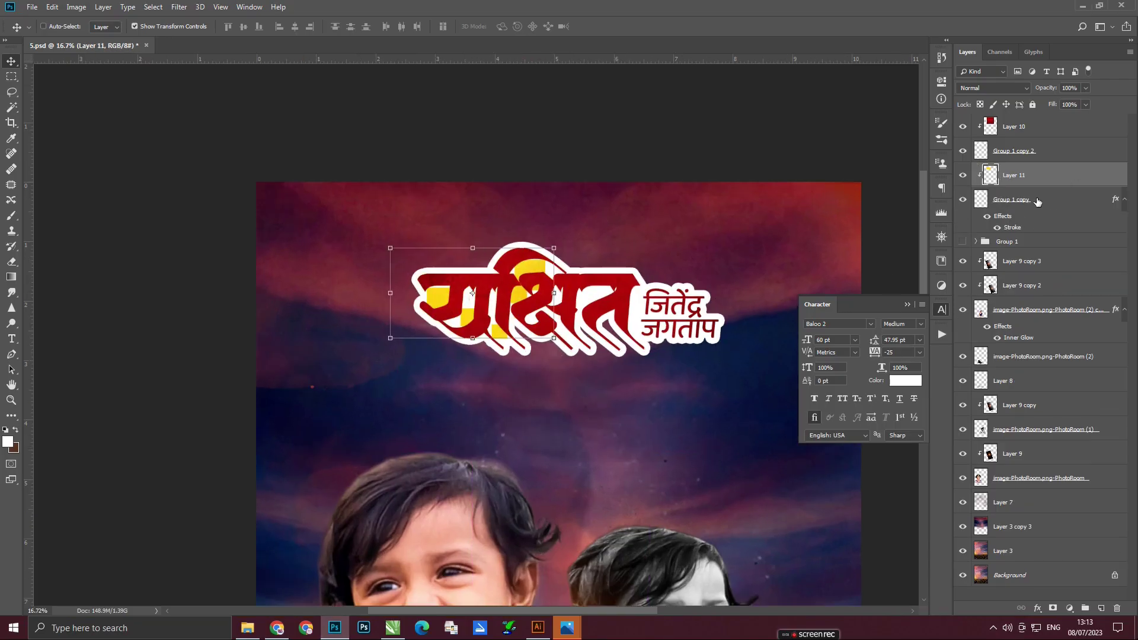
pyautogui.hotkey('ctrl', 't')
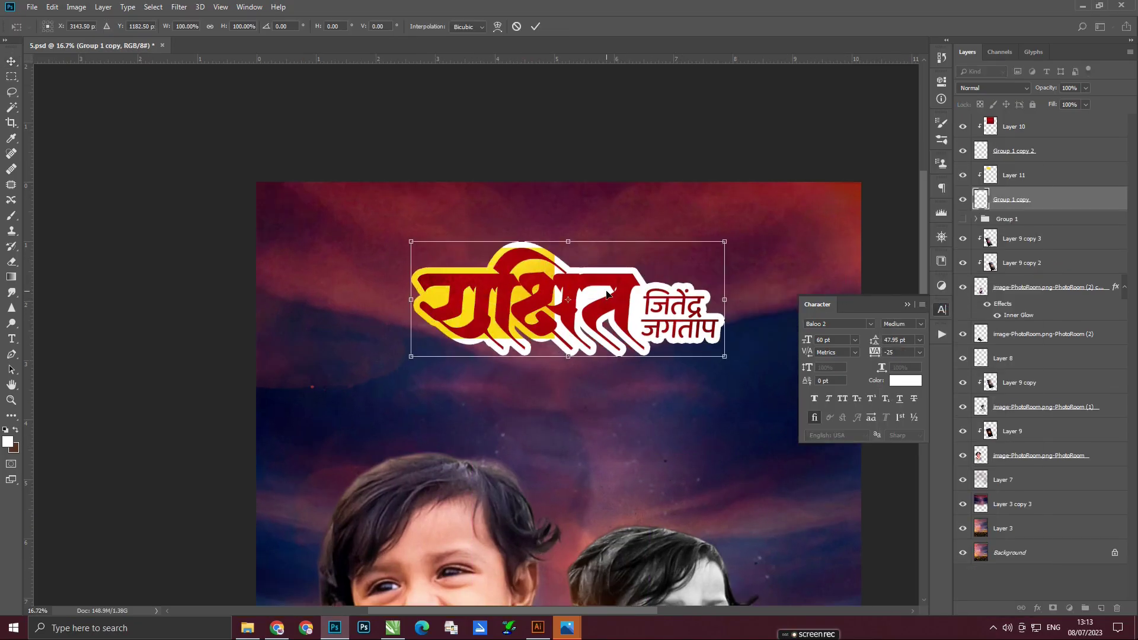
pyautogui.click(1013, 176)
pyautogui.moveTo(554, 293); pyautogui.dragTo(710, 299)
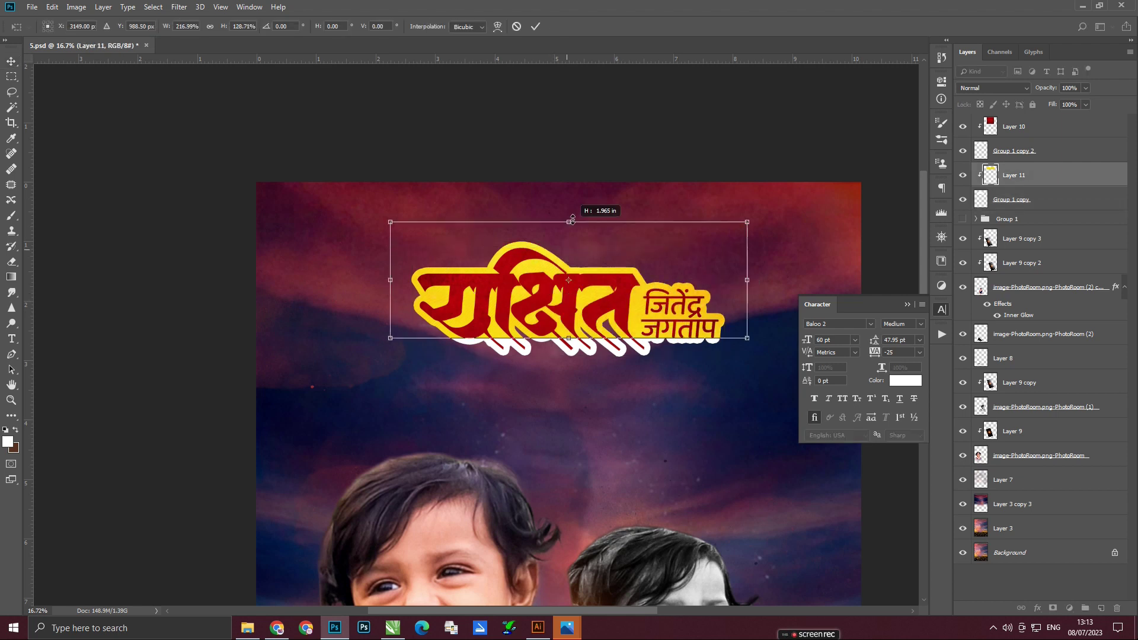
pyautogui.press('Return')
# Step: Delete the red and yellow title layers
pyautogui.keyDown('alt'); pyautogui.scroll(2, 497, 362); pyautogui.keyUp('alt')
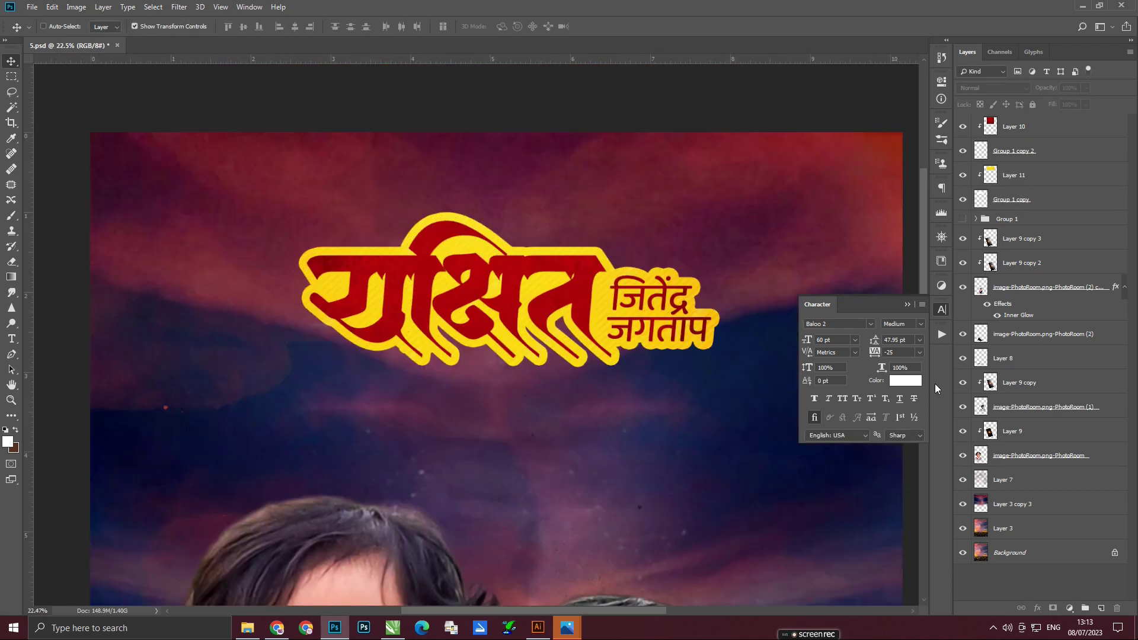
pyautogui.keyDown('shift'); pyautogui.click(1051, 176); pyautogui.keyUp('shift')
pyautogui.press('Delete')
pyautogui.keyDown('alt'); pyautogui.scroll(-1, 714, 98); pyautogui.keyUp('alt')
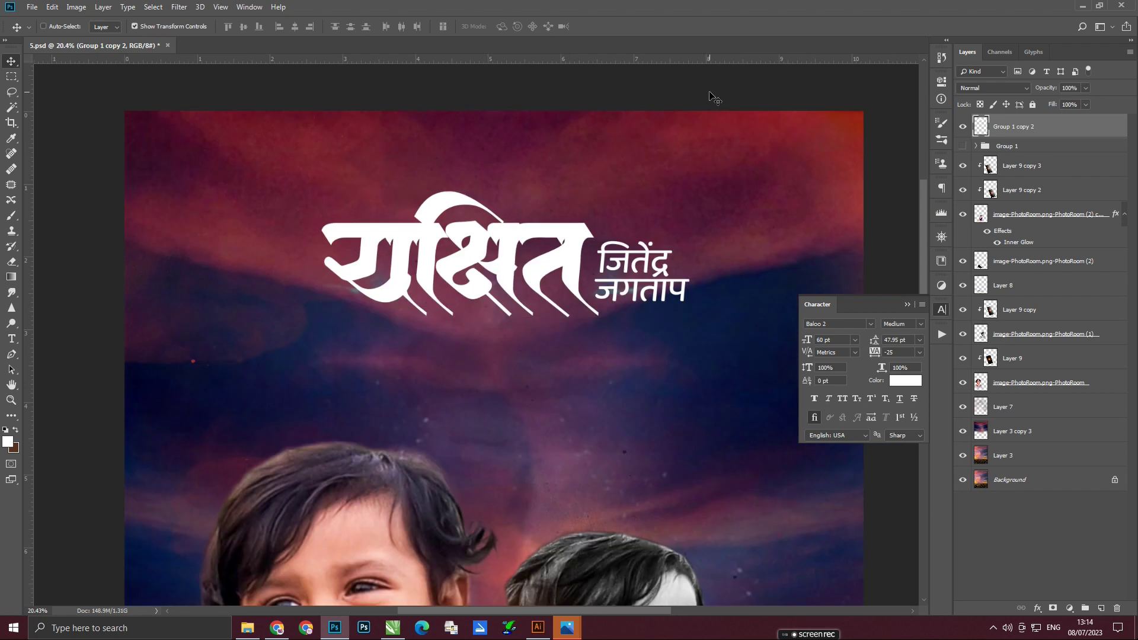
# Step: Duplicate the white title layer and ready a soft golden-yellow brush
pyautogui.hotkey('ctrl', 'j')
pyautogui.press('b')
pyautogui.scroll(2, 474, 296)
pyautogui.rightClick(486, 252)
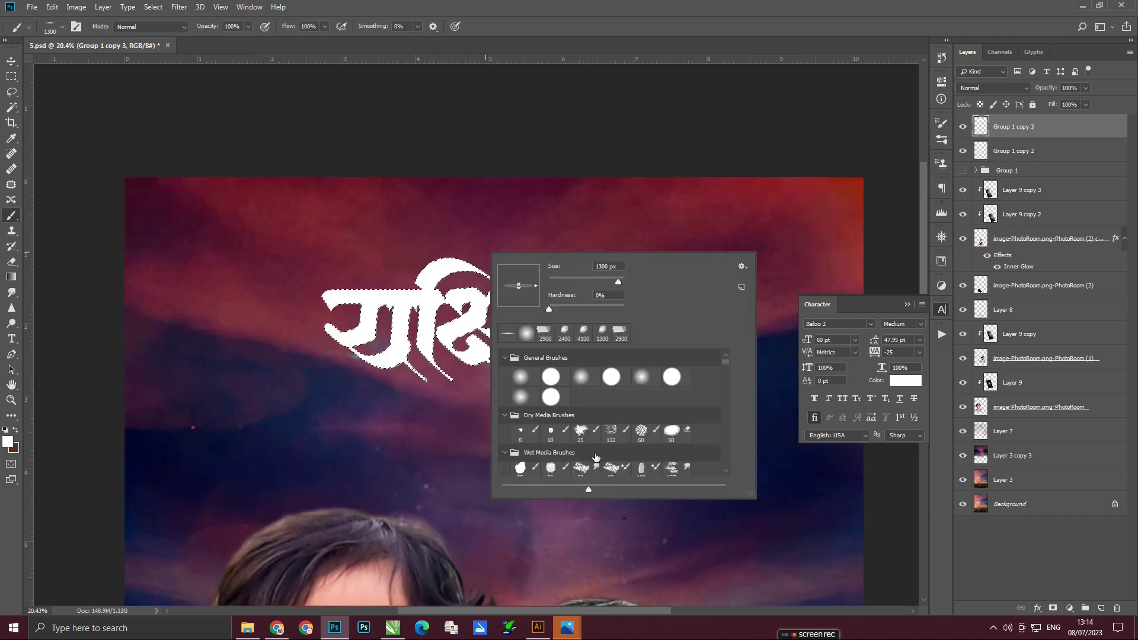
pyautogui.press('Escape')
pyautogui.click(8, 441)
pyautogui.click(1064, 330)
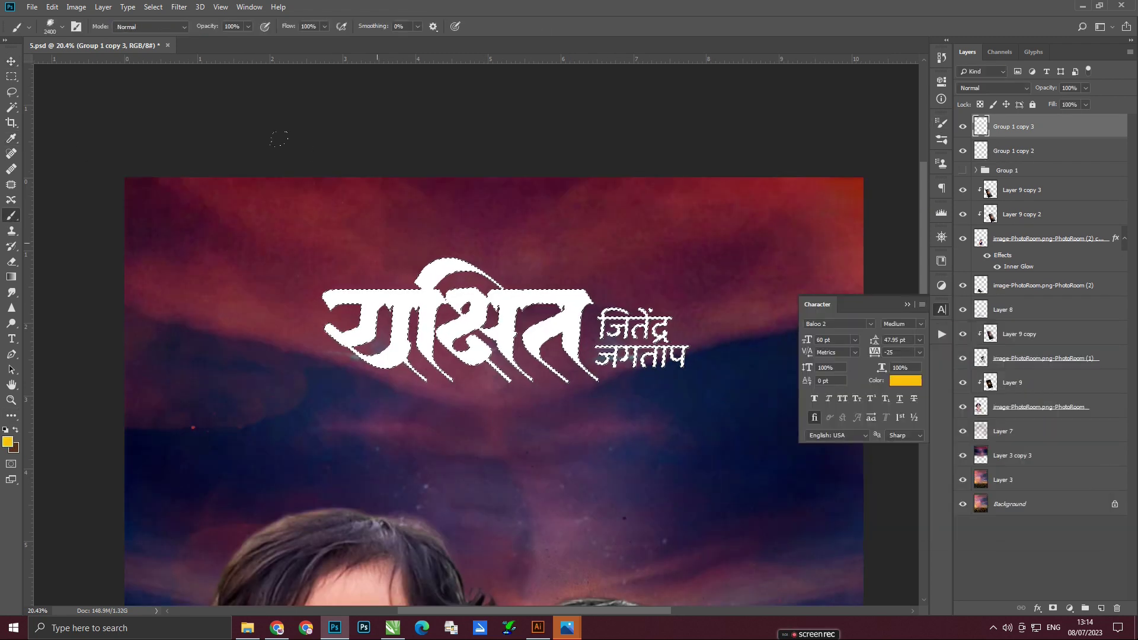
# Step: Paint a soft yellow glow over the lettering and clip it to the title
pyautogui.press(']')
pyautogui.press(']')
pyautogui.press(']')
pyautogui.moveTo(355, 237); pyautogui.dragTo(536, 453)
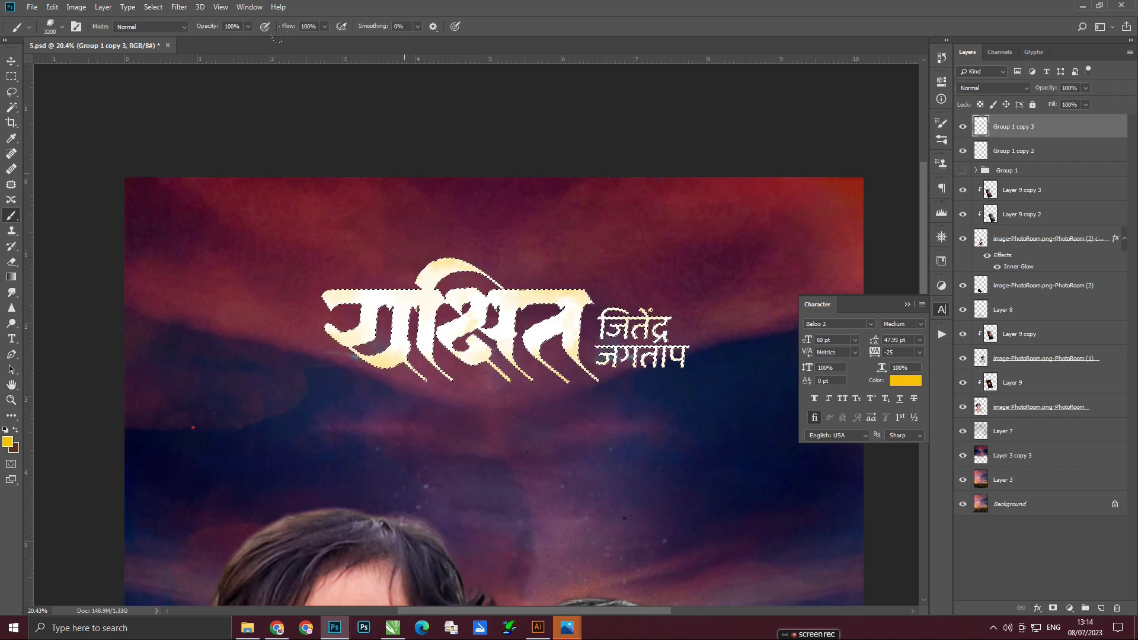
pyautogui.press('[')
pyautogui.press('[')
pyautogui.press('[')
pyautogui.hotkey('ctrl', 'd')
pyautogui.press('v')
pyautogui.hotkey('ctrl', 'alt', 'g')
pyautogui.click(1056, 154)
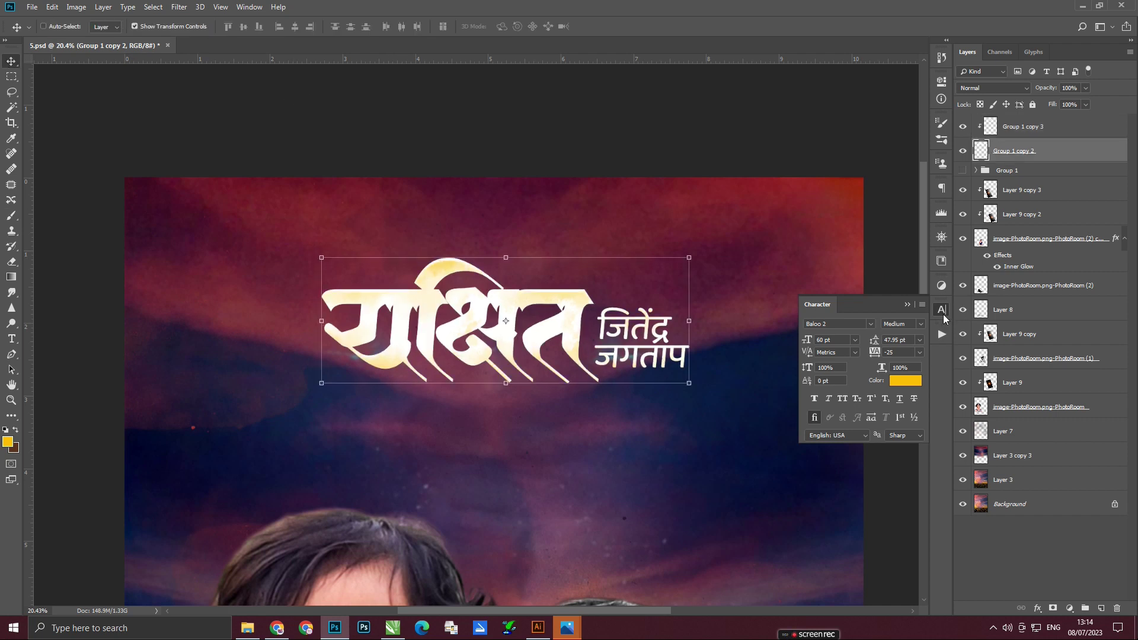
pyautogui.click(941, 333)
# Step: Apply the Long Shadow action to the name title and fit the poster in view to check it
pyautogui.click(855, 534)
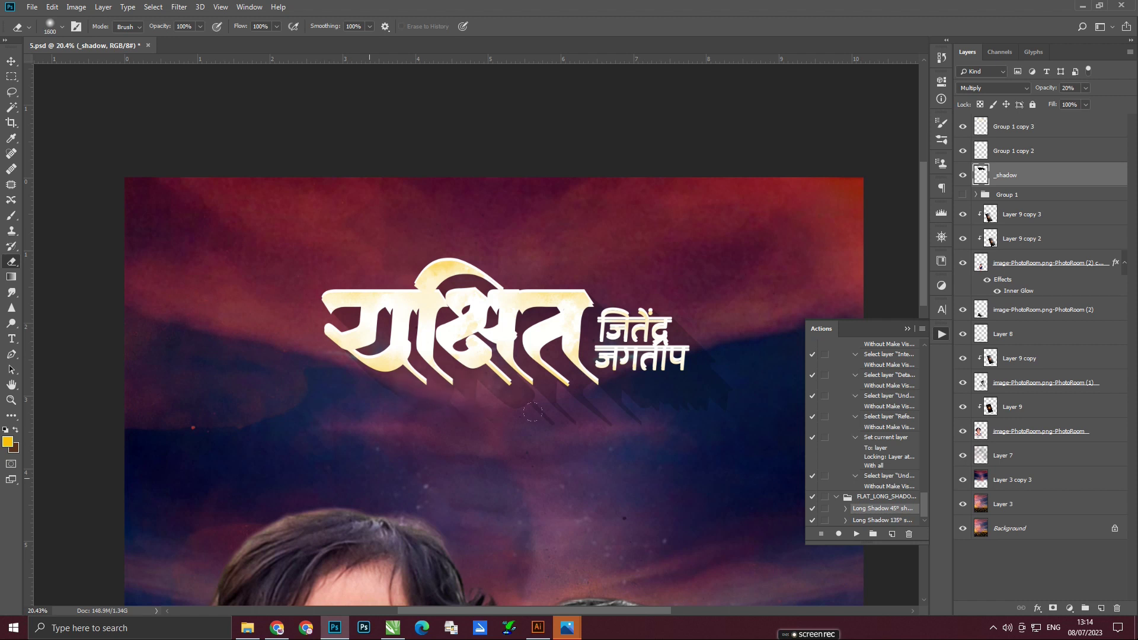
pyautogui.keyDown('alt'); pyautogui.click(983, 138); pyautogui.keyUp('alt')
pyautogui.press('v')
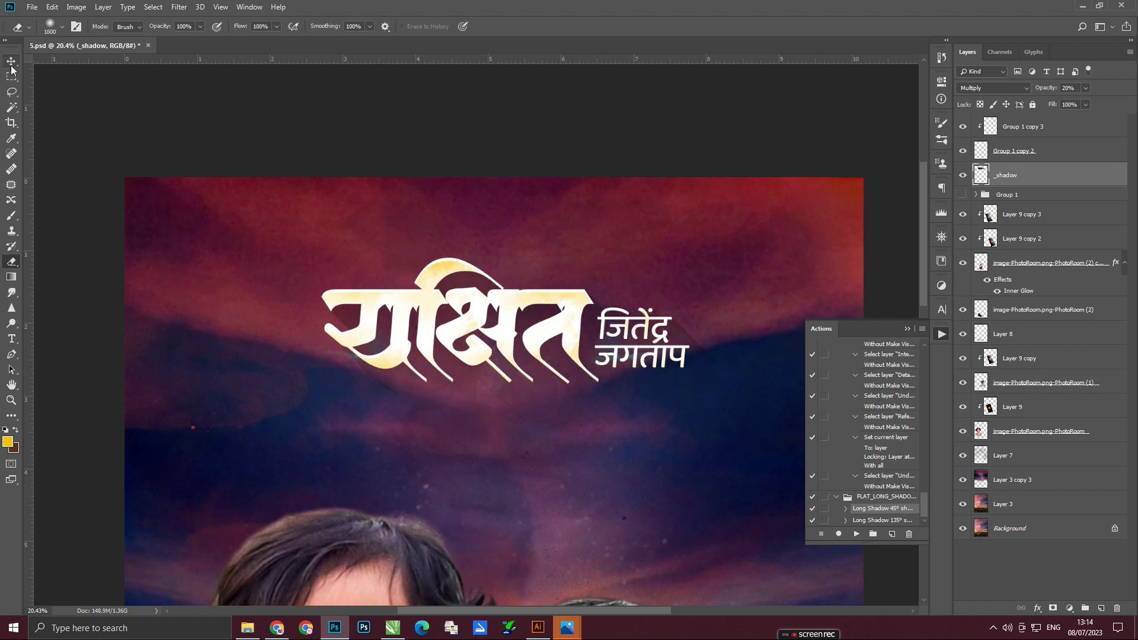
pyautogui.scroll(-2, 492, 236)
pyautogui.scroll(4, 491, 236)
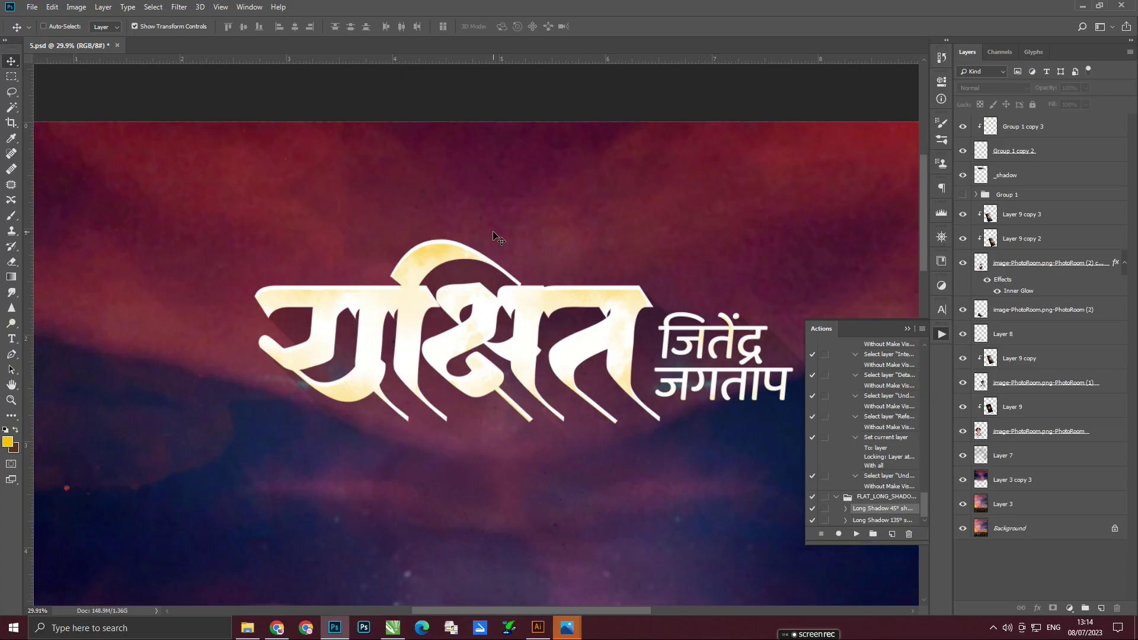
pyautogui.hotkey('ctrl', '0')
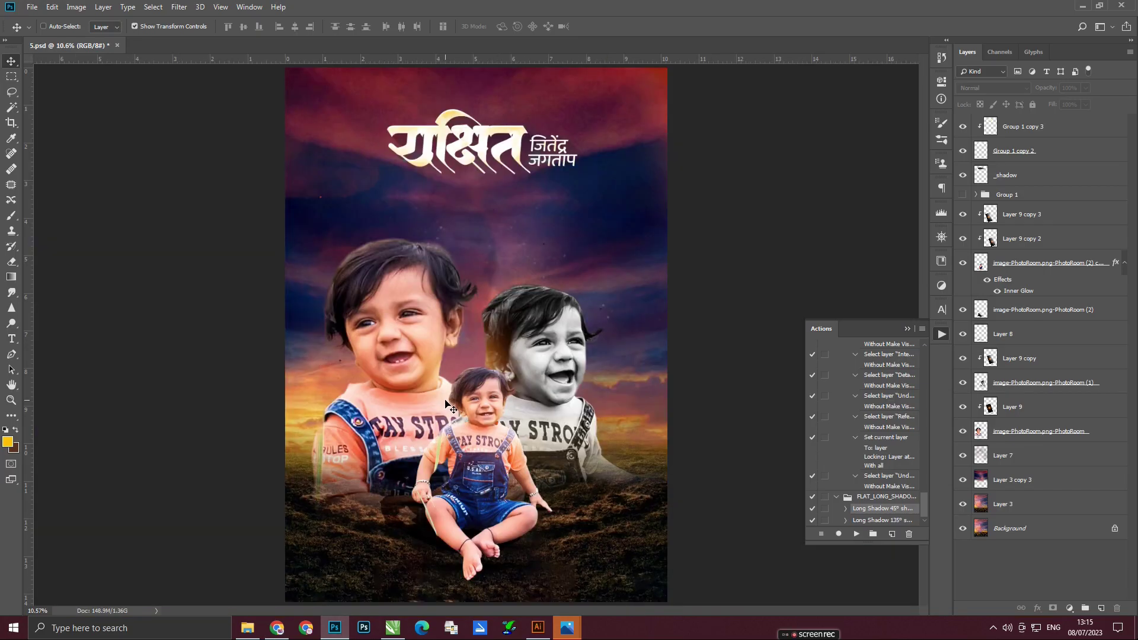
pyautogui.scroll(1, 520, 214)
pyautogui.scroll(1, 485, 223)
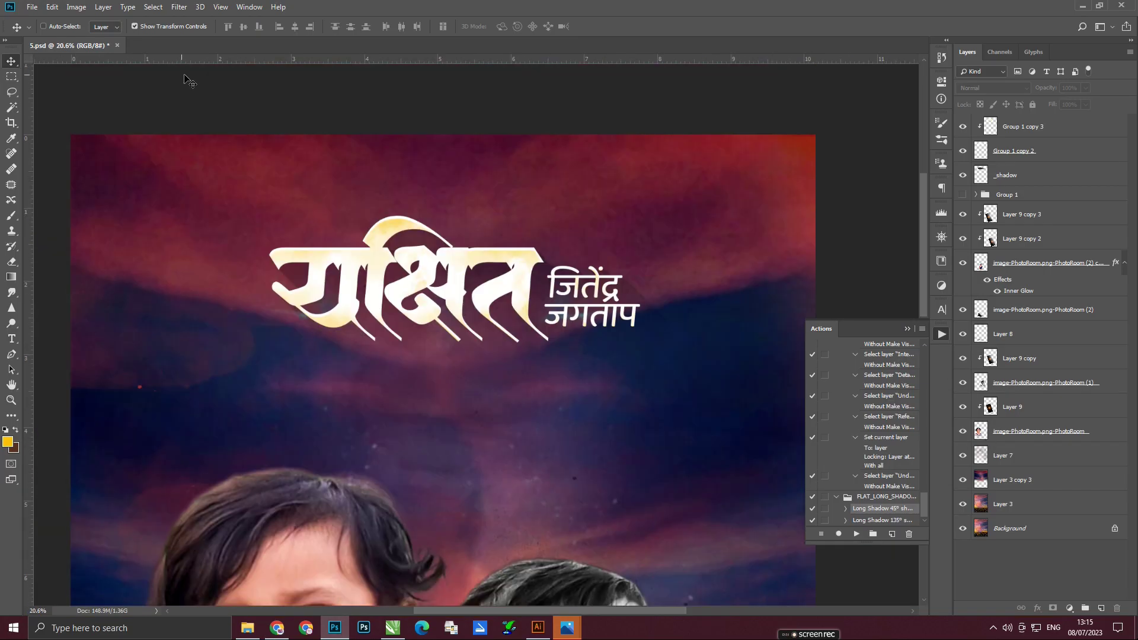
# Step: Glance at the yellow background image in the browser, then bring up Photoshop's Open dialog
pyautogui.click(277, 627)
pyautogui.click(561, 10)
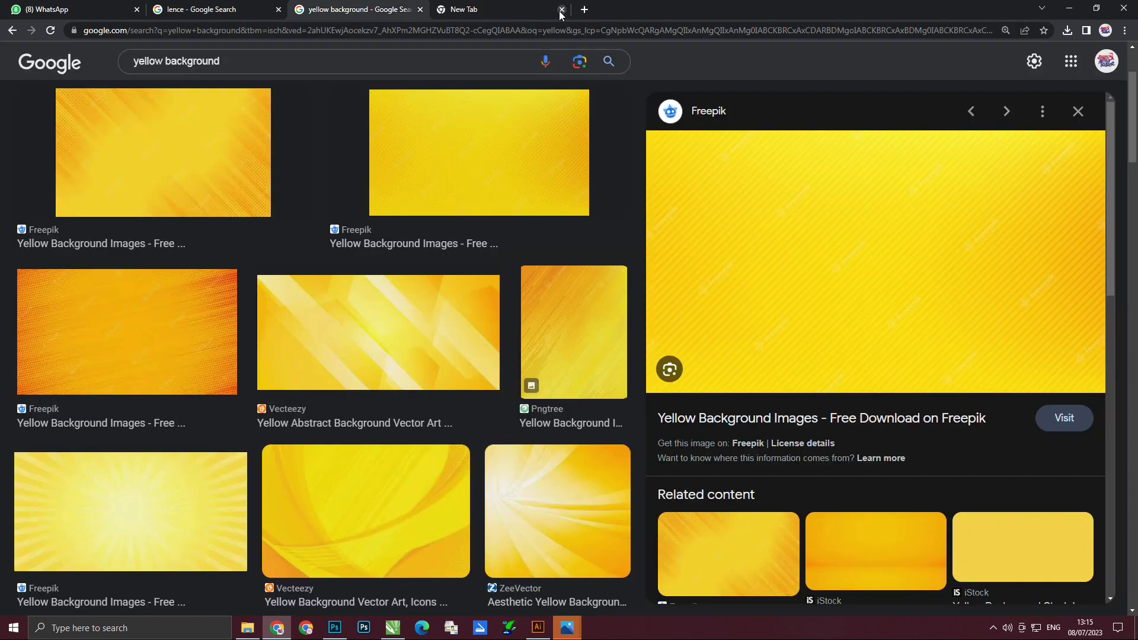
pyautogui.click(334, 628)
pyautogui.click(27, 7)
pyautogui.click(45, 28)
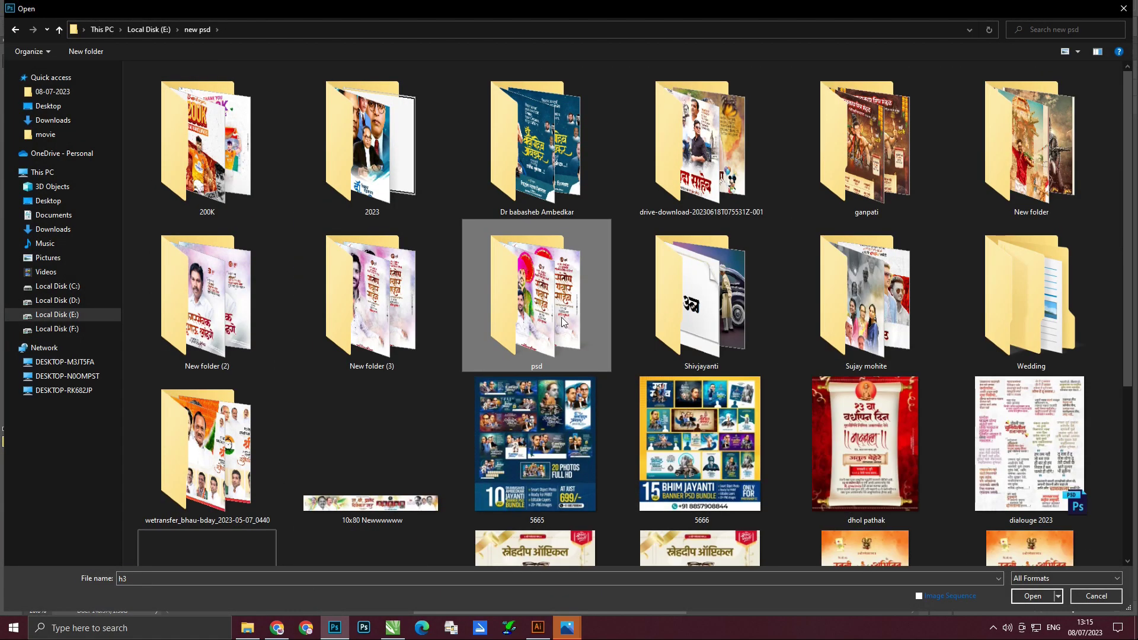
# Step: Browse into new psd > psd > New folder and open 35.psd
pyautogui.doubleClick(560, 318)
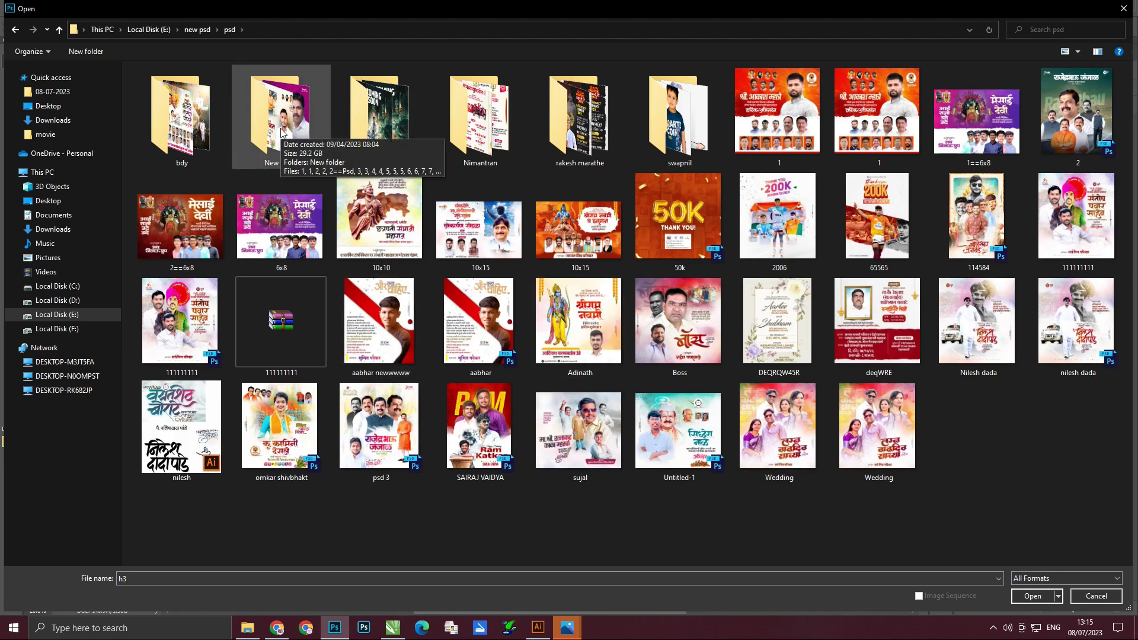
pyautogui.doubleClick(282, 131)
pyautogui.press('Return')
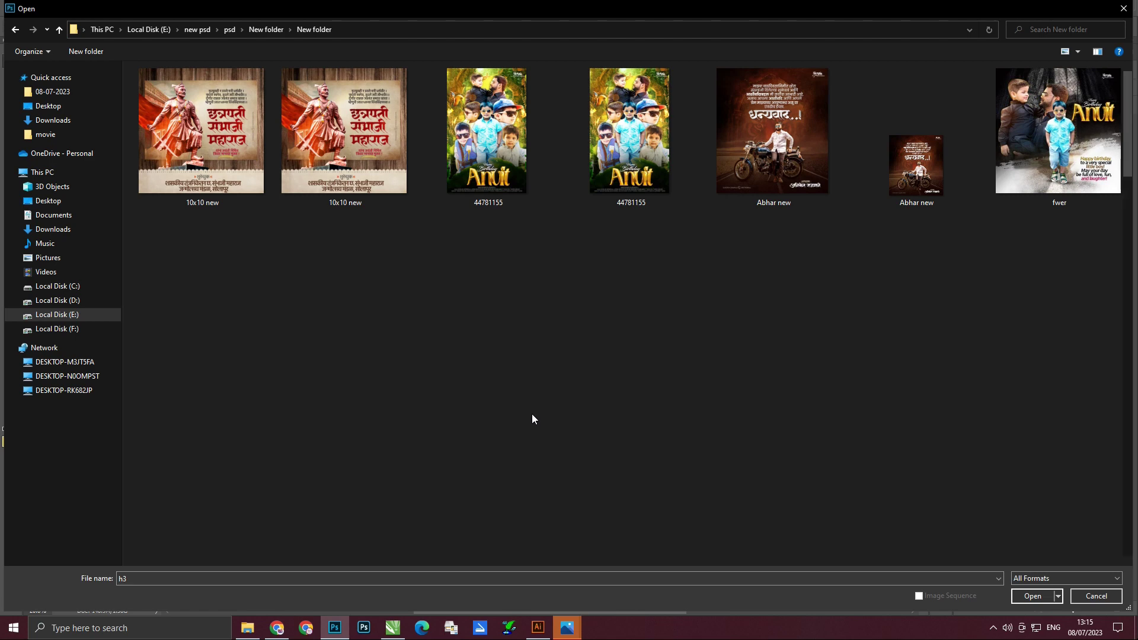
pyautogui.press('BackSpace')
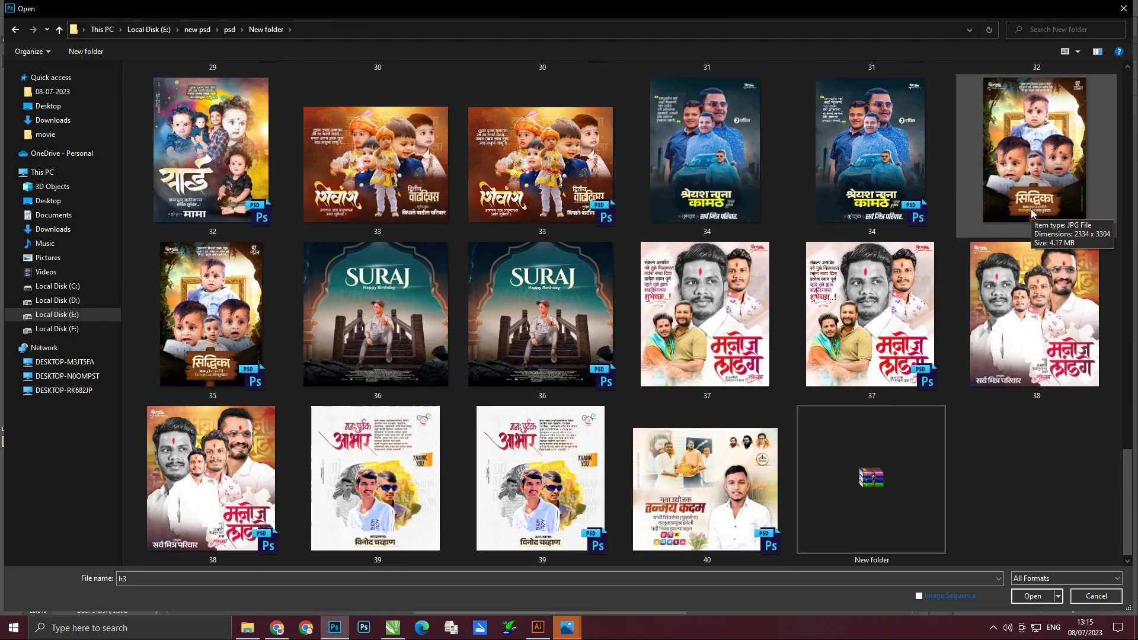
pyautogui.doubleClick(212, 314)
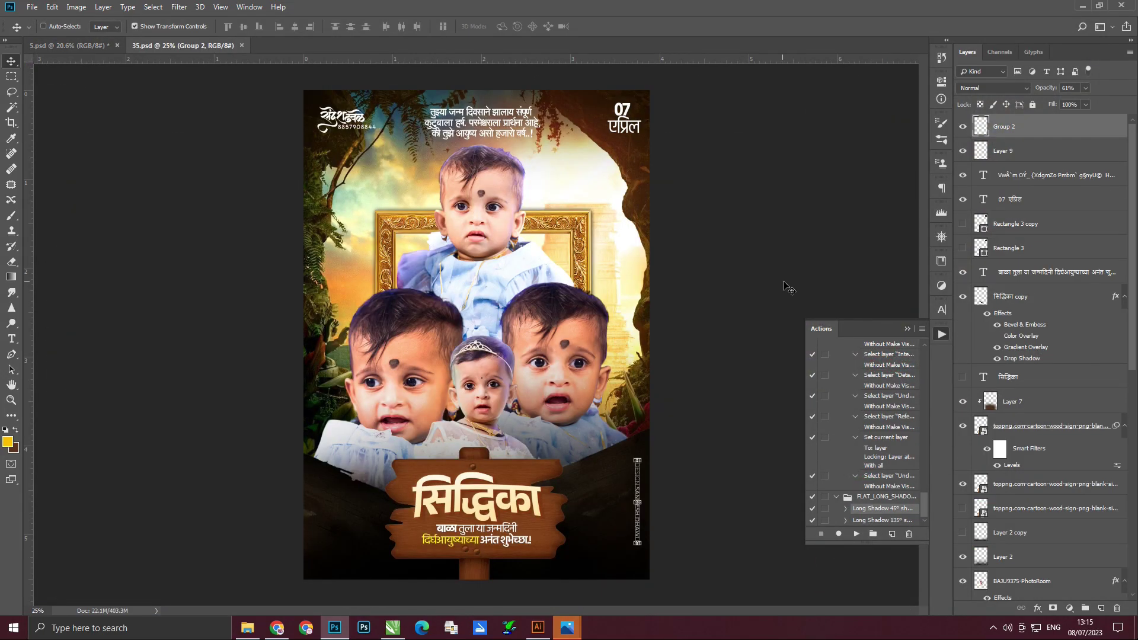
# Step: Copy the two-line blessing from 35.psd under the title, enlarge it about double, and adjust its leading
pyautogui.moveTo(486, 525); pyautogui.dragTo(536, 449)
pyautogui.moveTo(488, 359); pyautogui.dragTo(541, 324)
pyautogui.press('Return')
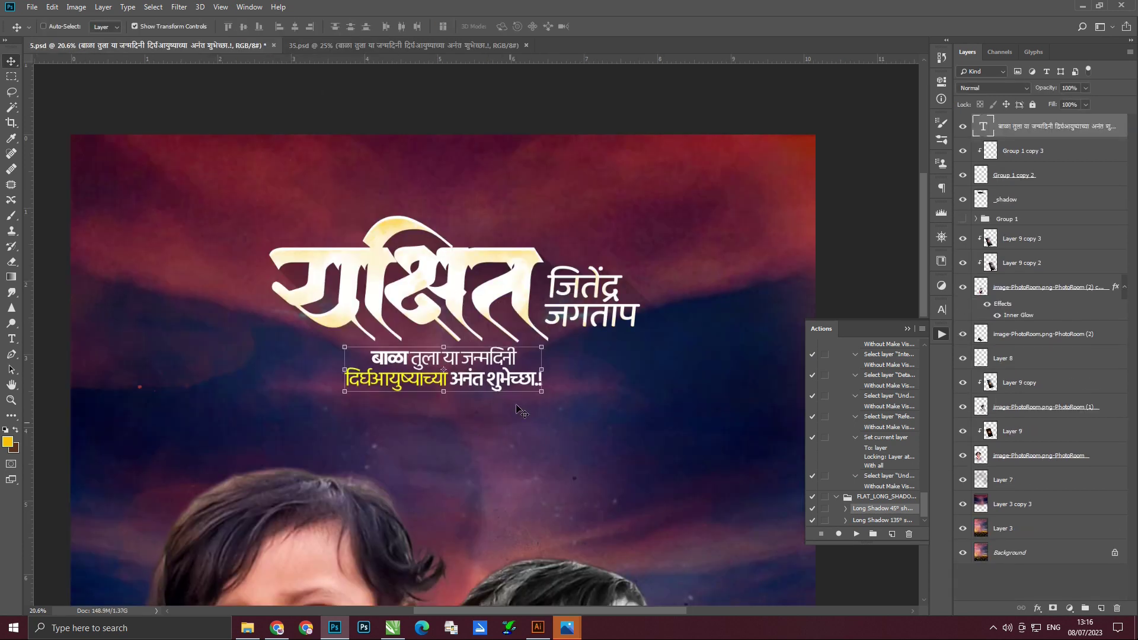
pyautogui.scroll(2, 521, 410)
pyautogui.doubleClick(344, 371)
pyautogui.click(941, 309)
pyautogui.click(919, 339)
pyautogui.click(11, 61)
# Step: Copy the 07 एप्रिल date layer into the poster's top-right corner
pyautogui.scroll(-3, 554, 257)
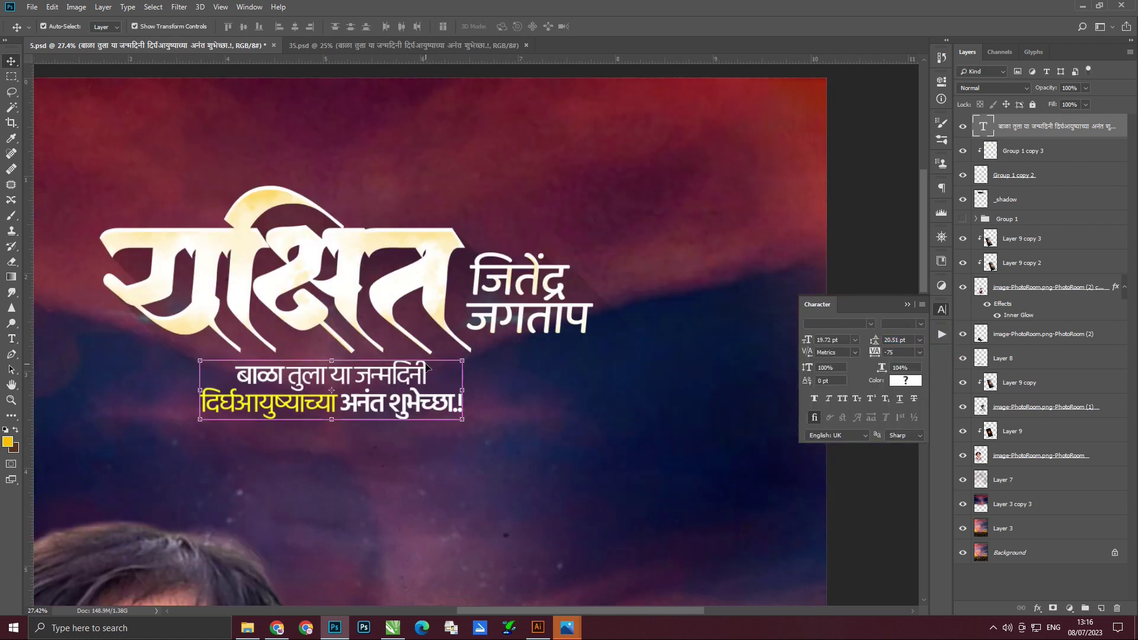
pyautogui.click(395, 46)
pyautogui.moveTo(624, 180); pyautogui.dragTo(683, 304)
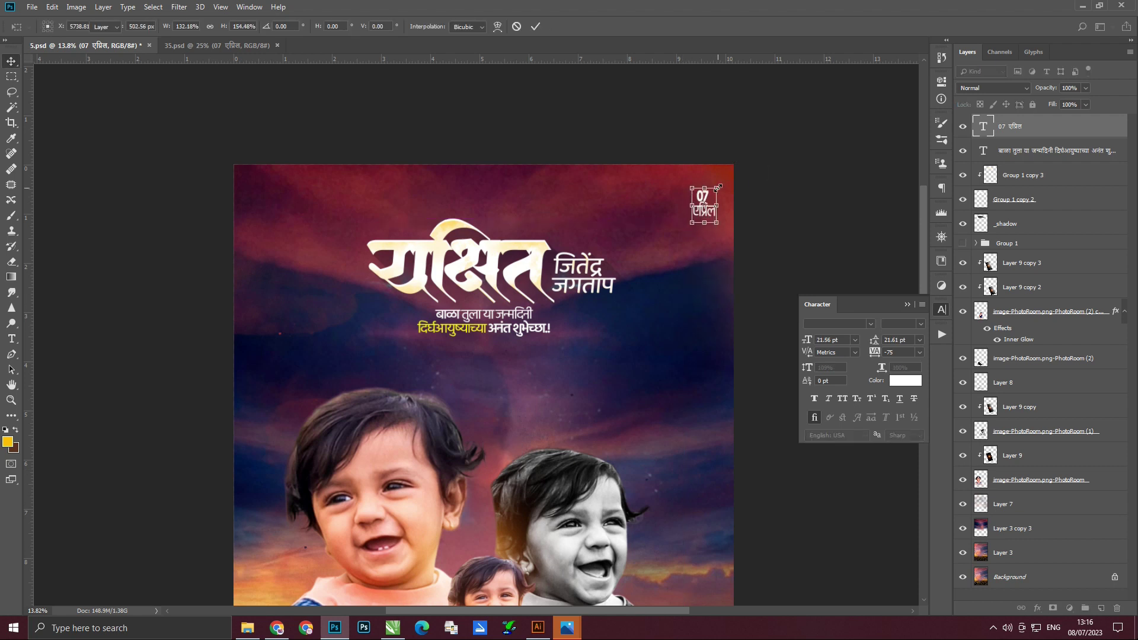
# Step: Resize the date with Free Transform and move it further up and right
pyautogui.scroll(3, 695, 261)
pyautogui.moveTo(829, 138); pyautogui.dragTo(723, 182)
pyautogui.hotkey('ctrl', 't')
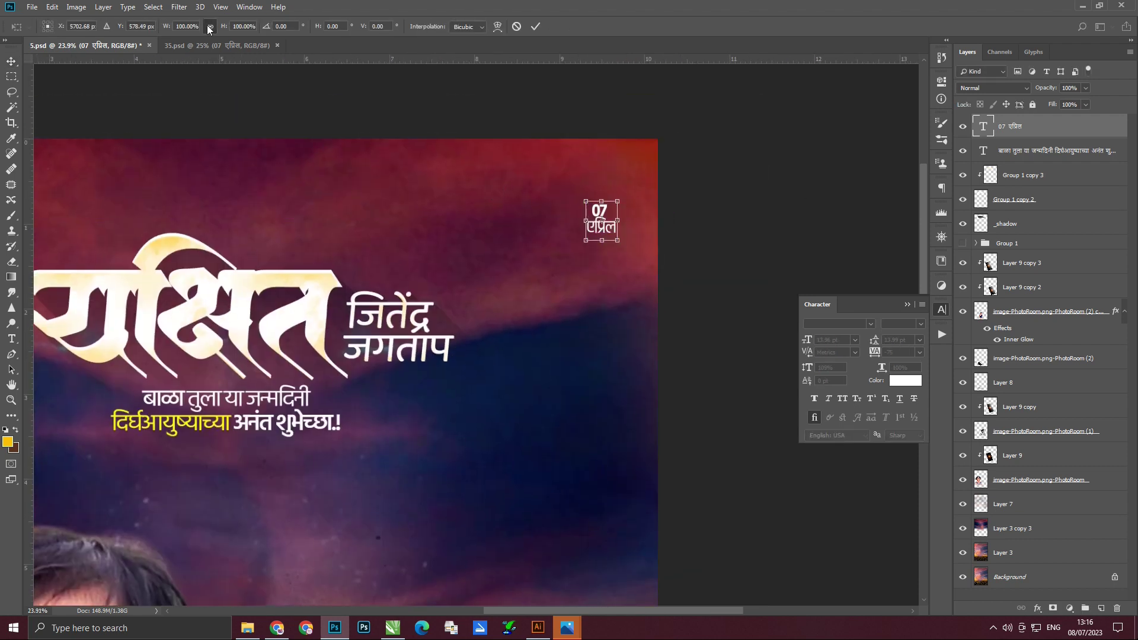
pyautogui.press('Return')
pyautogui.moveTo(558, 257); pyautogui.dragTo(598, 332)
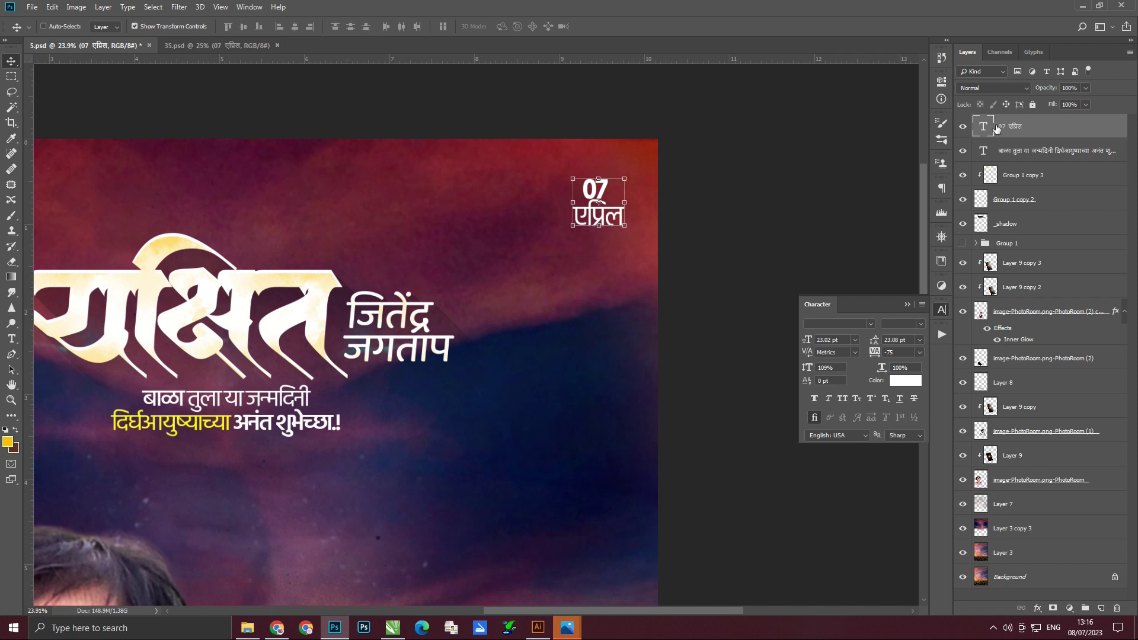
# Step: Retype the date's month in Marathi so it reads 08 जुलै
pyautogui.doubleClick(984, 127)
pyautogui.write('08')
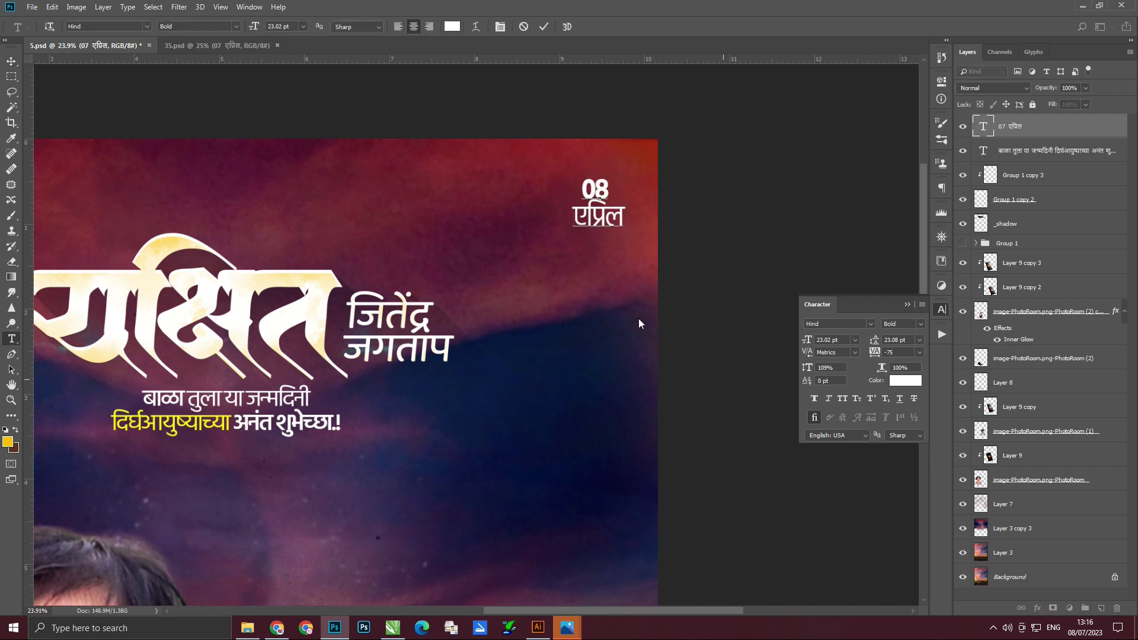
pyautogui.click(1053, 628)
pyautogui.click(1011, 563)
pyautogui.write('jule')
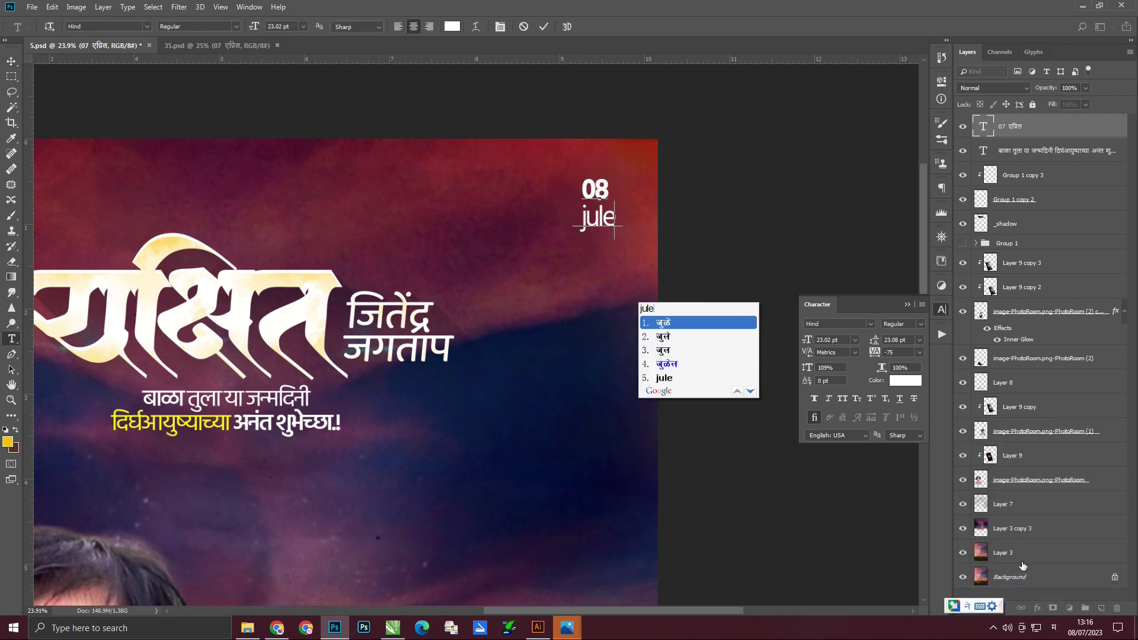
pyautogui.press('BackSpace')
pyautogui.write('ai')
pyautogui.press('space')
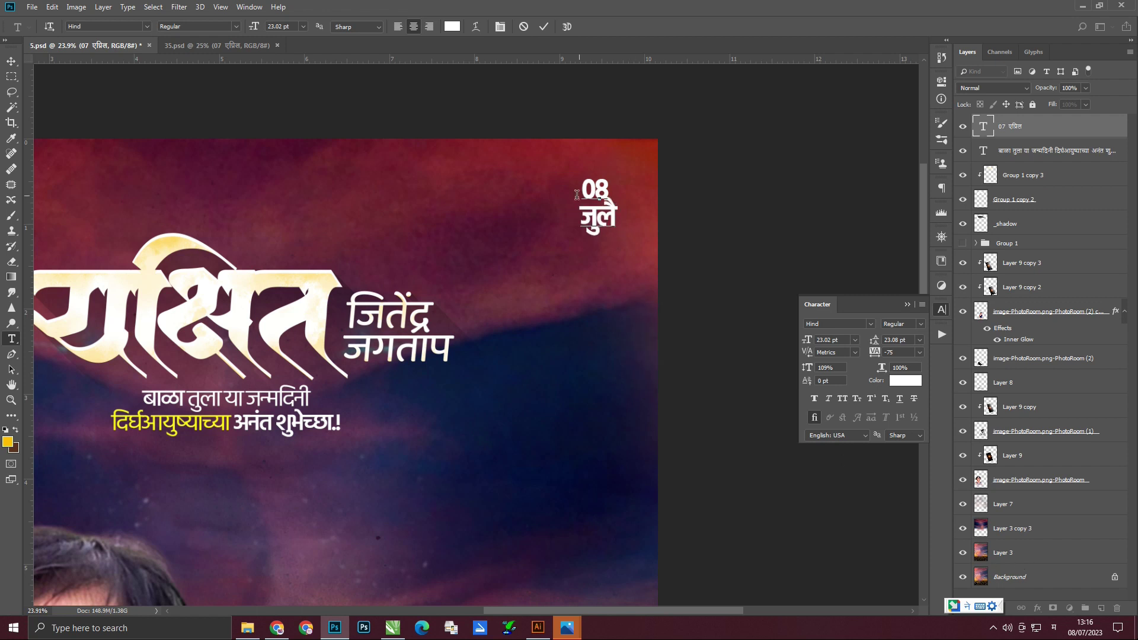
# Step: Set the date's leading to 18, commit it, and return to the 35.psd document
pyautogui.hotkey('ctrl', 'a')
pyautogui.write('18')
pyautogui.click(1052, 627)
pyautogui.click(1031, 423)
pyautogui.click(12, 61)
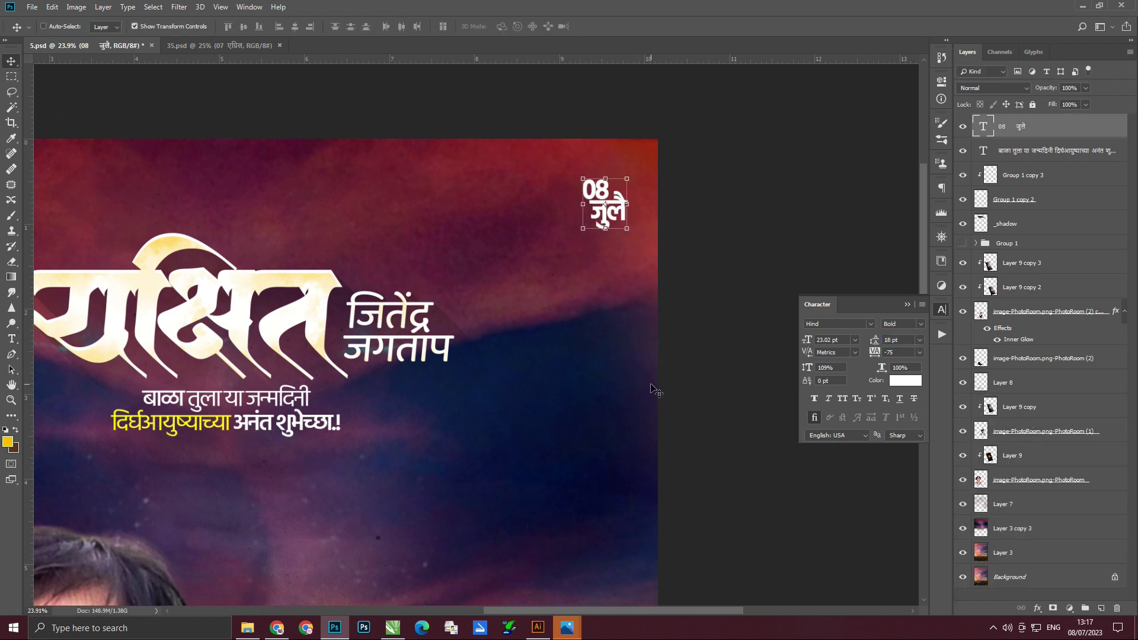
pyautogui.hotkey('ctrl', '0')
pyautogui.click(219, 45)
# Step: Copy the vertical designer credit group and the studio logo from 35.psd into the birthday poster
pyautogui.moveTo(643, 496); pyautogui.dragTo(521, 268)
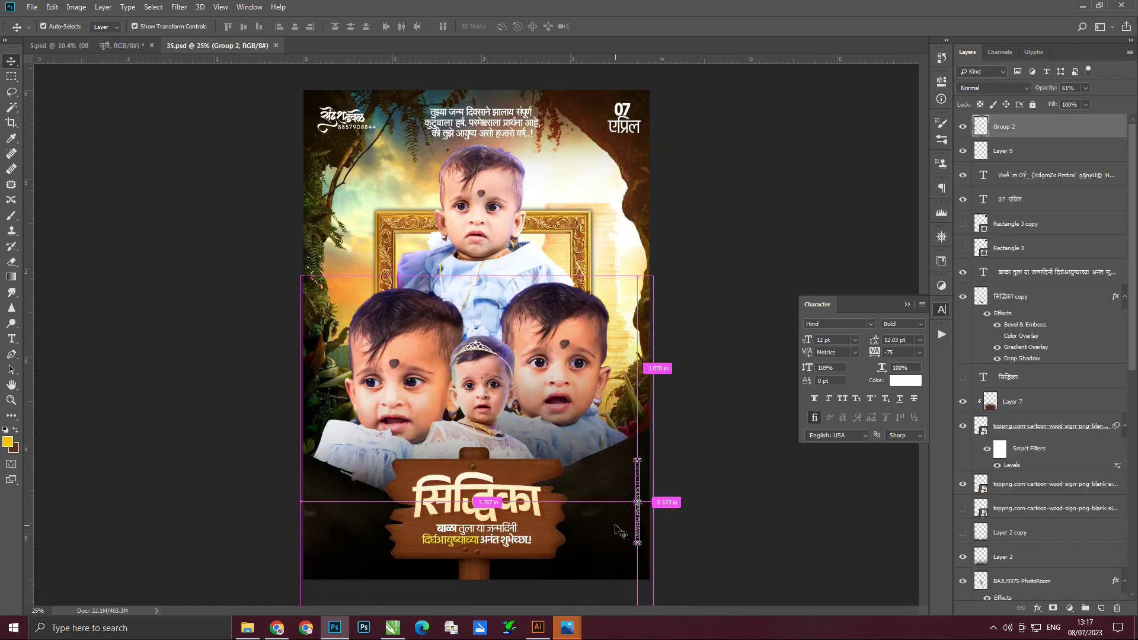
pyautogui.hotkey('ctrl', 't')
pyautogui.press('Return')
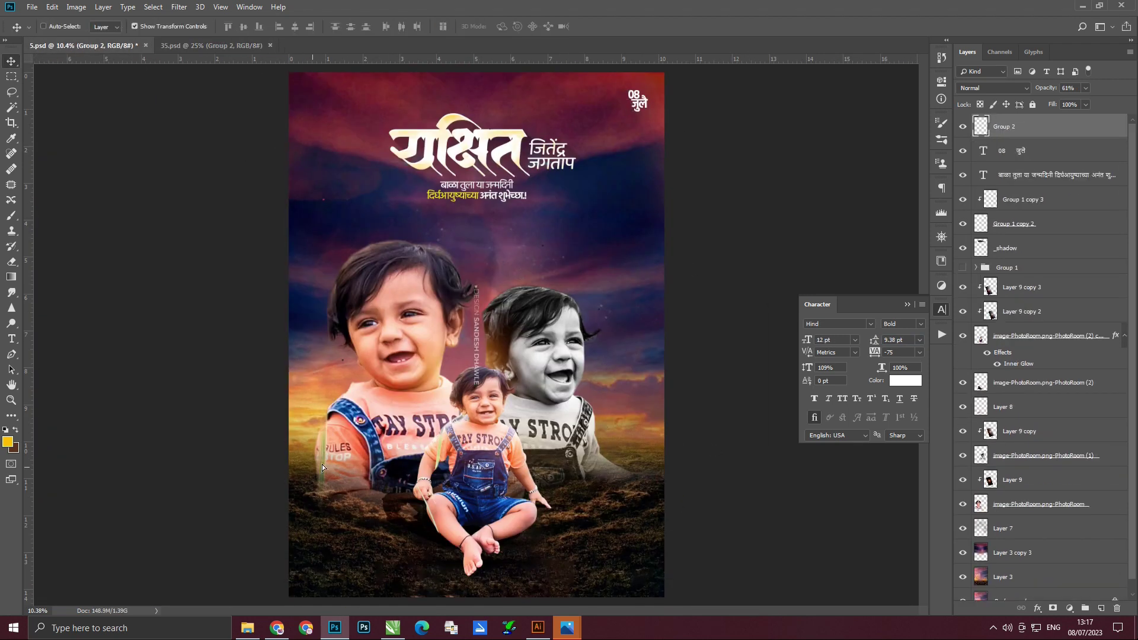
pyautogui.click(195, 45)
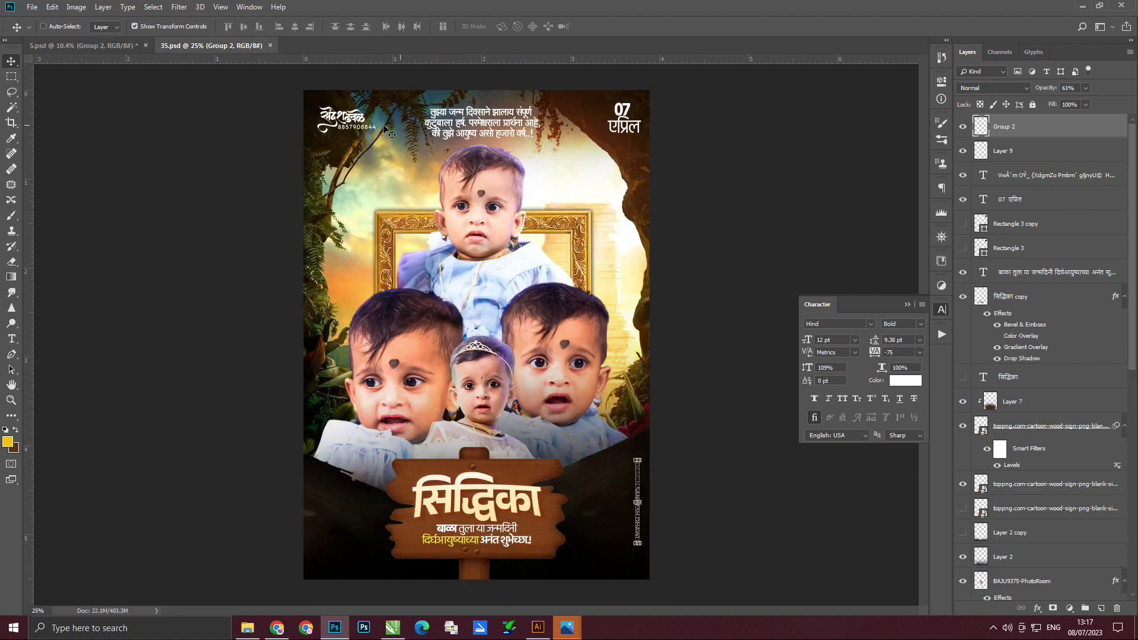
pyautogui.moveTo(171, 22); pyautogui.dragTo(569, 391)
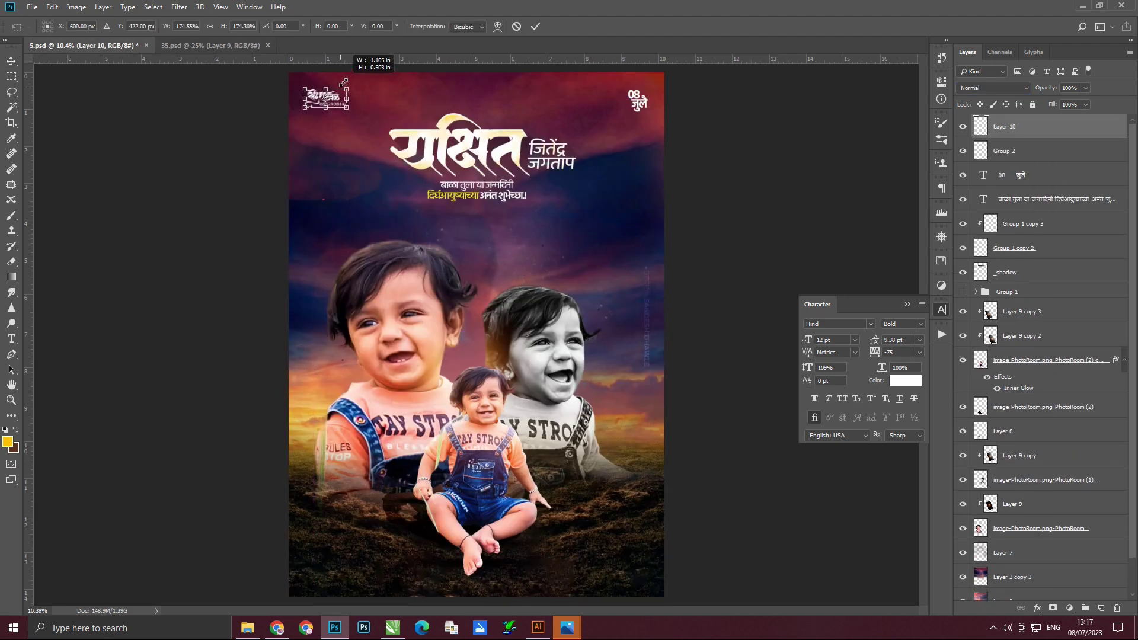
# Step: Group the title text and shadow layers with Ctrl+G and nudge the title slightly down-left
pyautogui.click(1025, 223)
pyautogui.keyDown('shift'); pyautogui.click(1037, 278); pyautogui.keyUp('shift')
pyautogui.keyDown('shift'); pyautogui.click(1025, 201); pyautogui.keyUp('shift')
pyautogui.hotkey('ctrl', 'g')
pyautogui.moveTo(548, 153); pyautogui.dragTo(540, 163)
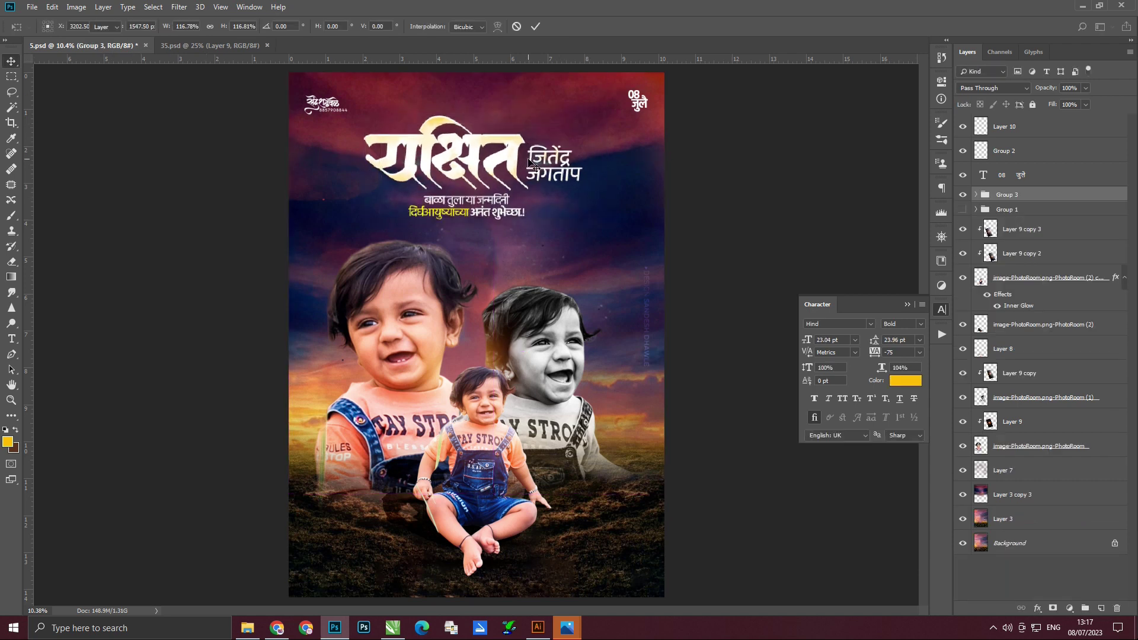
# Step: Bring the golden frame in behind the children, then delete it from the poster
pyautogui.click(165, 47)
pyautogui.hotkey('alt', ',')
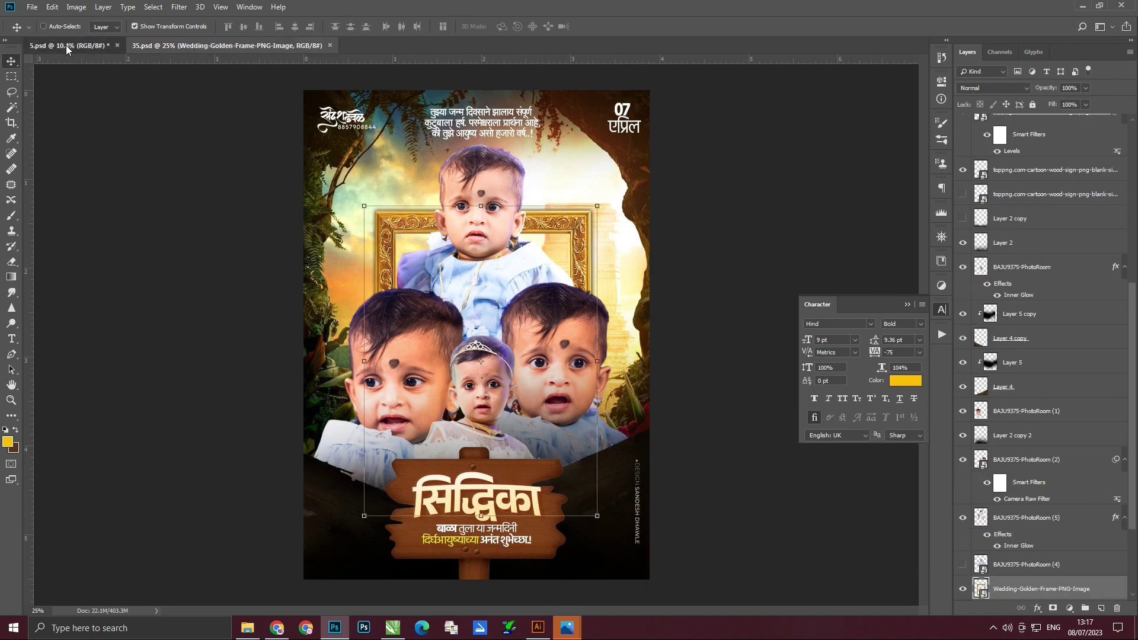
pyautogui.moveTo(67, 49); pyautogui.dragTo(544, 361)
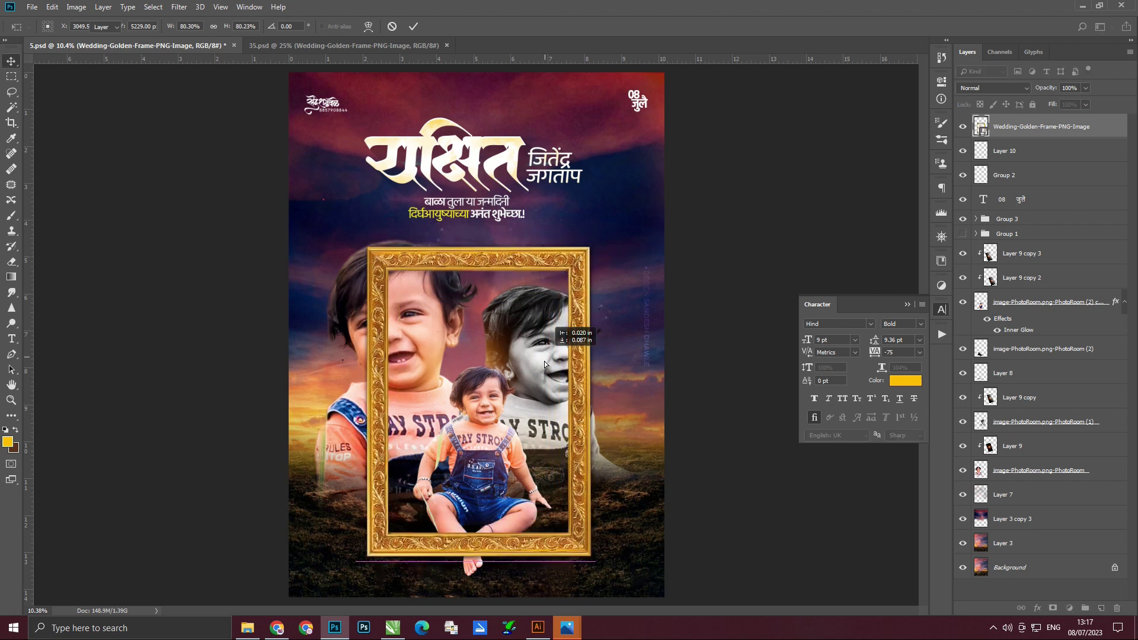
pyautogui.press('Return')
pyautogui.moveTo(1041, 126); pyautogui.dragTo(1041, 505)
pyautogui.moveTo(512, 350); pyautogui.dragTo(504, 361)
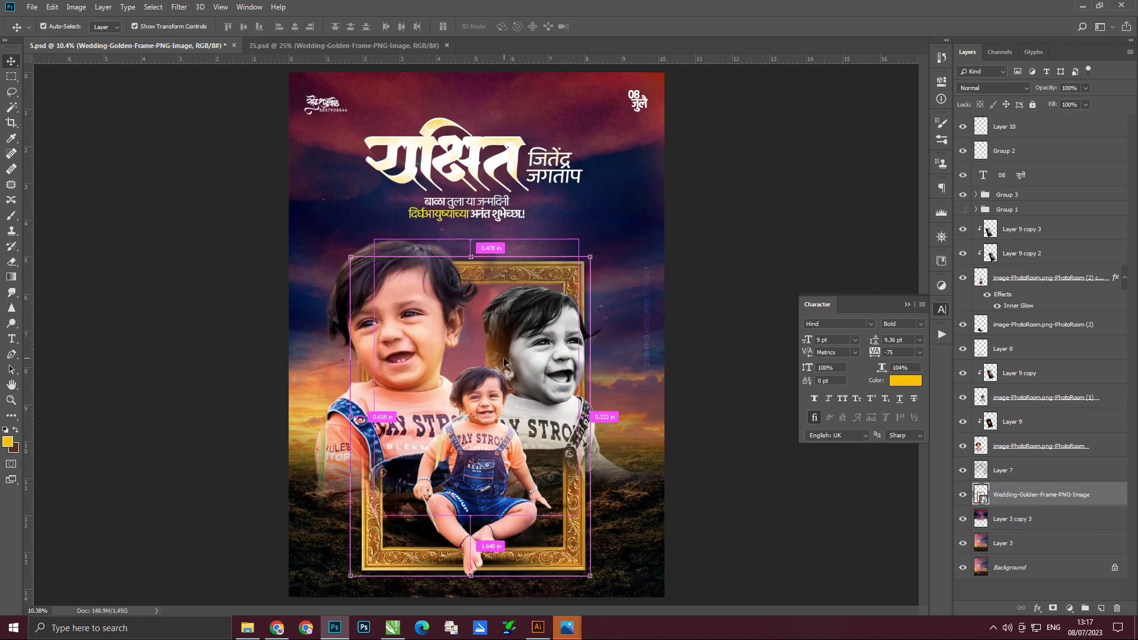
pyautogui.hotkey('ctrl', ']')
pyautogui.press('Delete')
pyautogui.hotkey('ctrl', 'Tab')
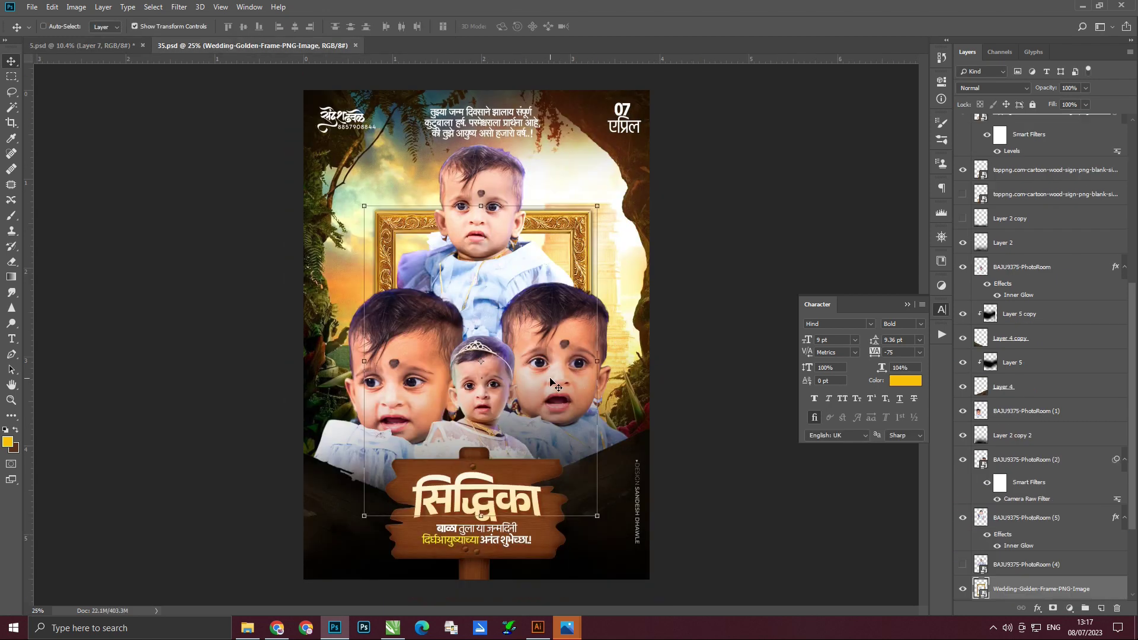
# Step: Place the blessing verse at the lower right, set to 24 pt and left-aligned
pyautogui.moveTo(494, 119); pyautogui.dragTo(613, 509)
pyautogui.click(855, 339)
pyautogui.click(841, 406)
pyautogui.click(855, 339)
pyautogui.click(841, 444)
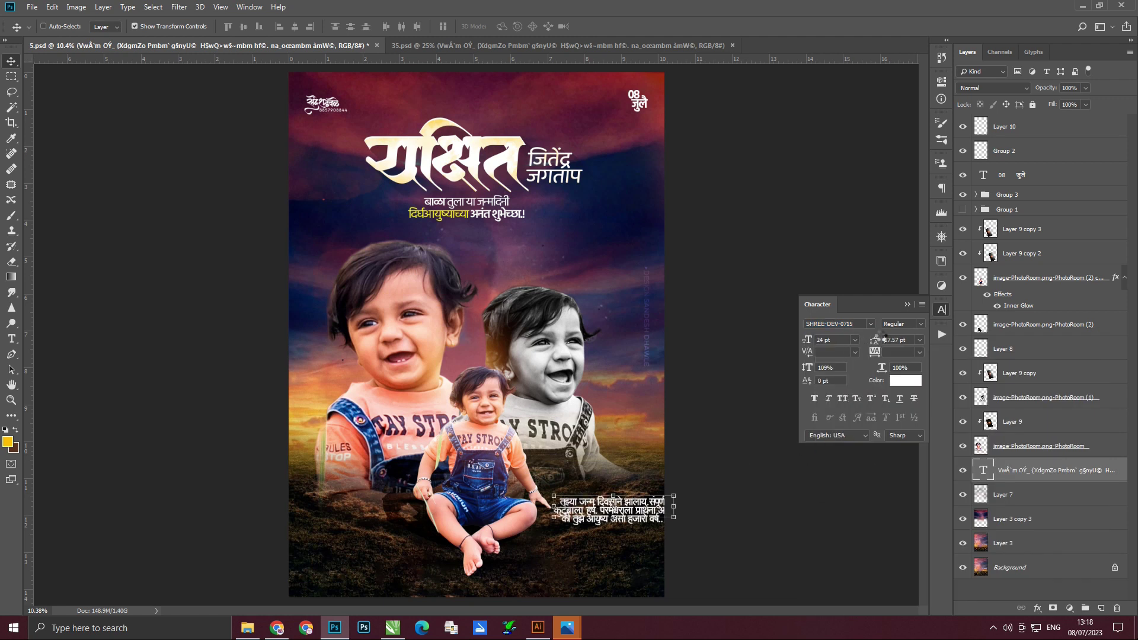
pyautogui.doubleClick(981, 471)
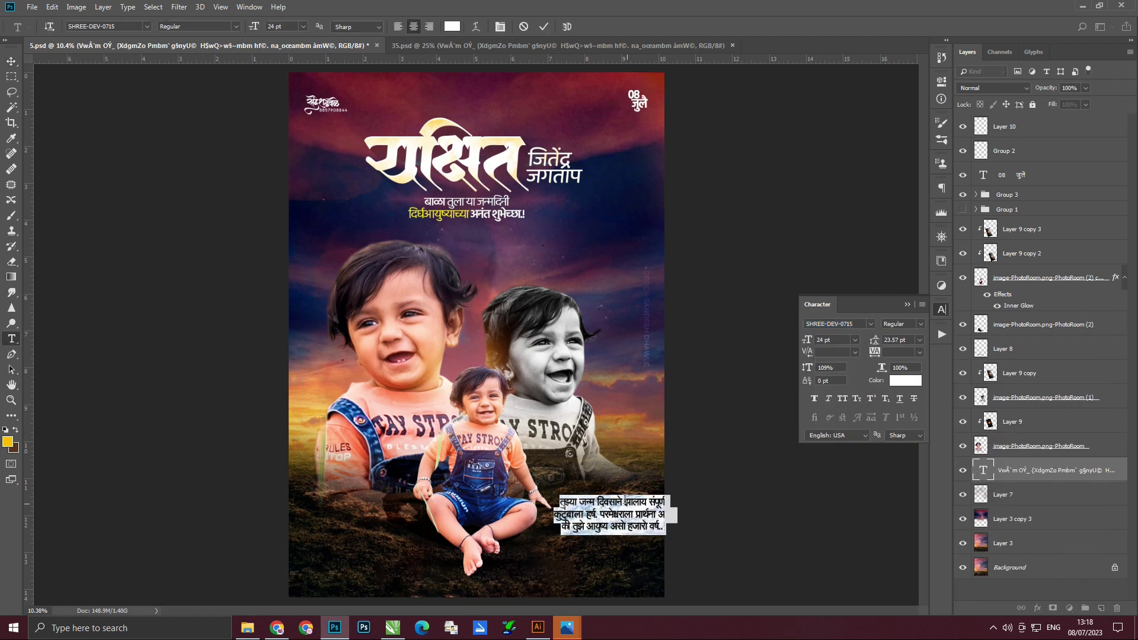
pyautogui.hotkey('ctrl', 'shift', 'l')
pyautogui.hotkey('ctrl', 'Return')
pyautogui.press('v')
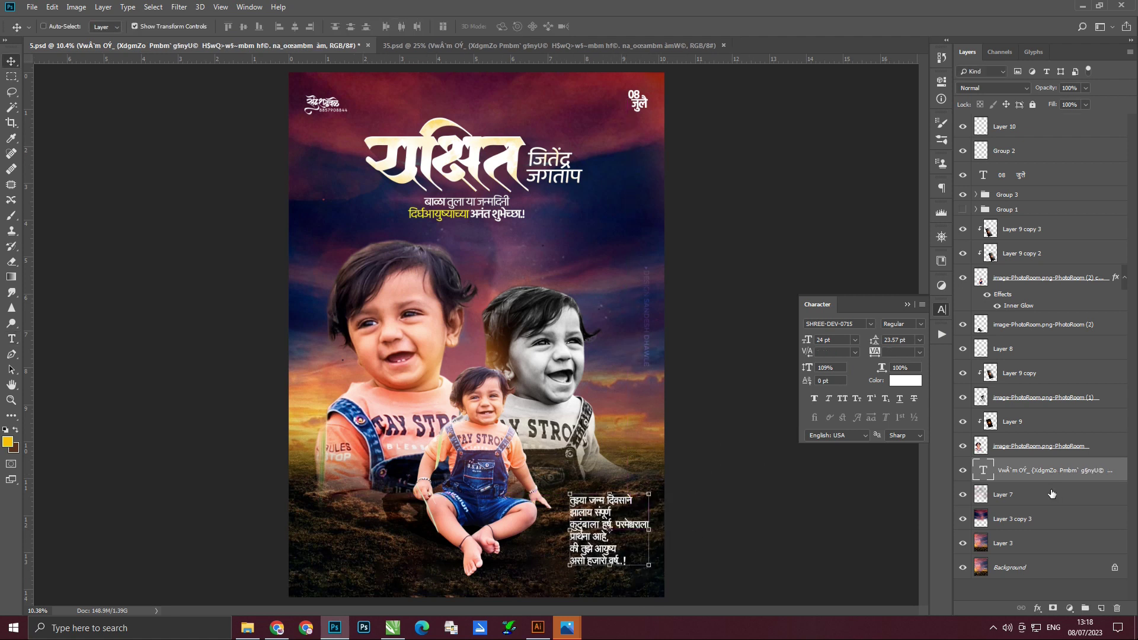
# Step: On a new layer beneath the verse, paint black with a soft brush to darken the ground
pyautogui.click(1051, 494)
pyautogui.hotkey('ctrl', 'shift', 'alt', 'n')
pyautogui.press('b')
pyautogui.scroll(3, 522, 363)
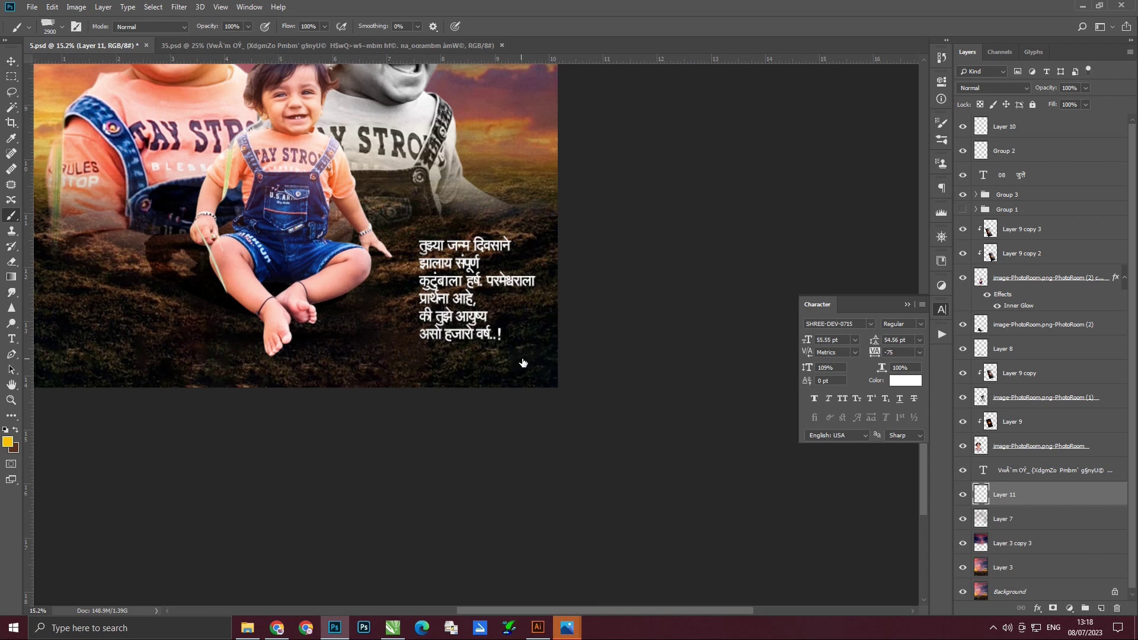
pyautogui.moveTo(384, 224); pyautogui.dragTo(395, 310)
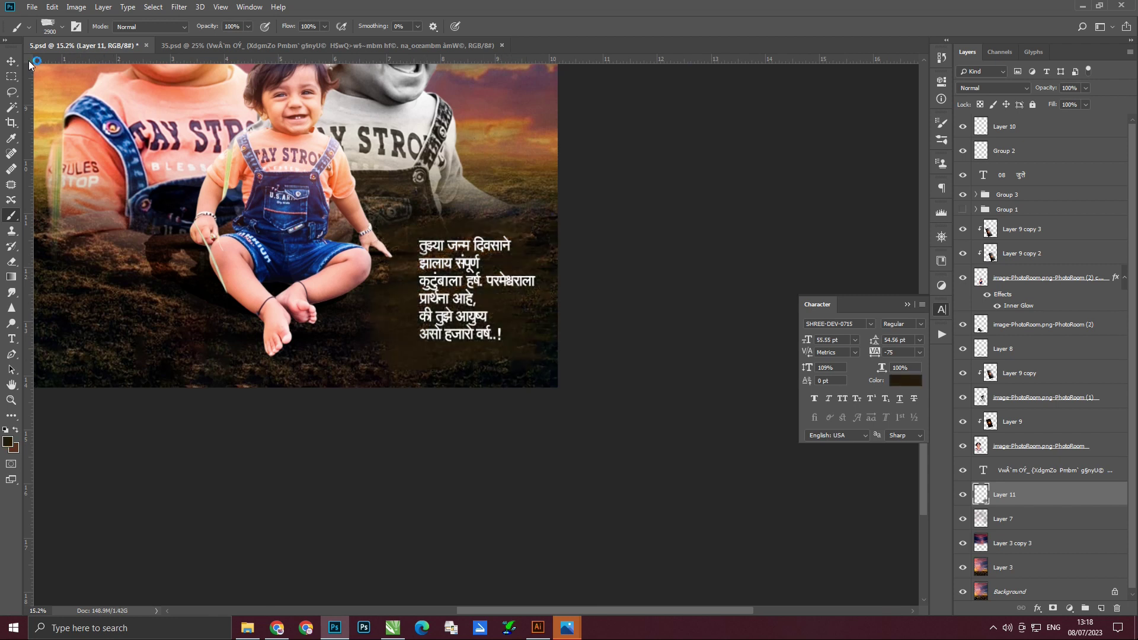
pyautogui.click(11, 61)
pyautogui.scroll(2, 655, 190)
pyautogui.keyDown('ctrl'); pyautogui.click(700, 415); pyautogui.keyUp('ctrl')
# Step: Set the verse's leading to 22 pt and tracking to -25, and nudge it left
pyautogui.scroll(2, 738, 433)
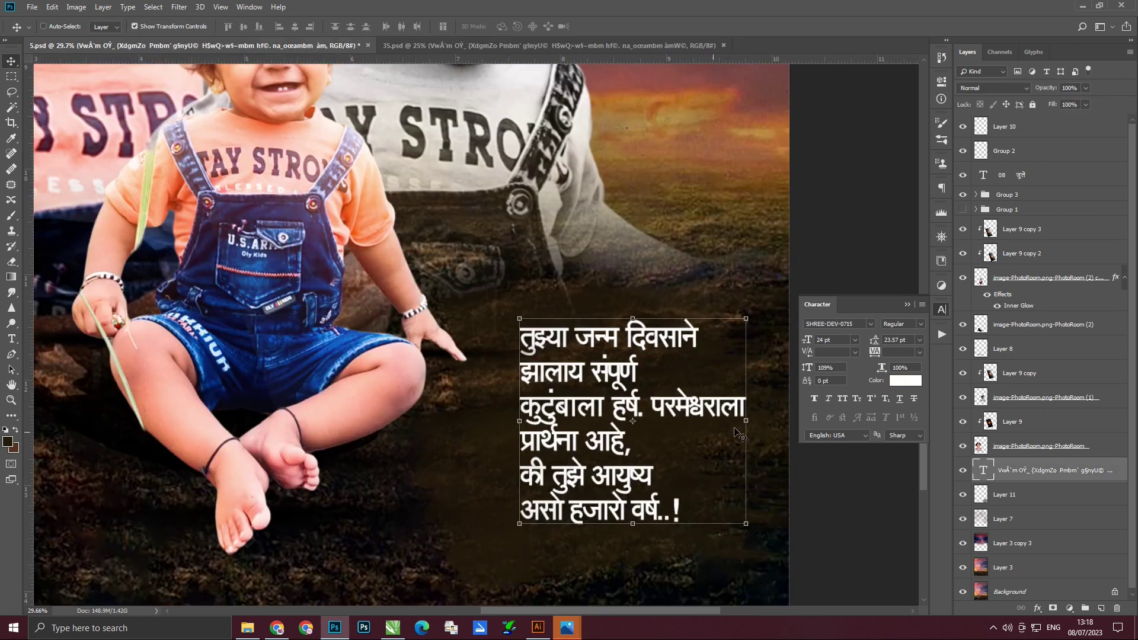
pyautogui.write('22')
pyautogui.press('Return')
pyautogui.click(919, 352)
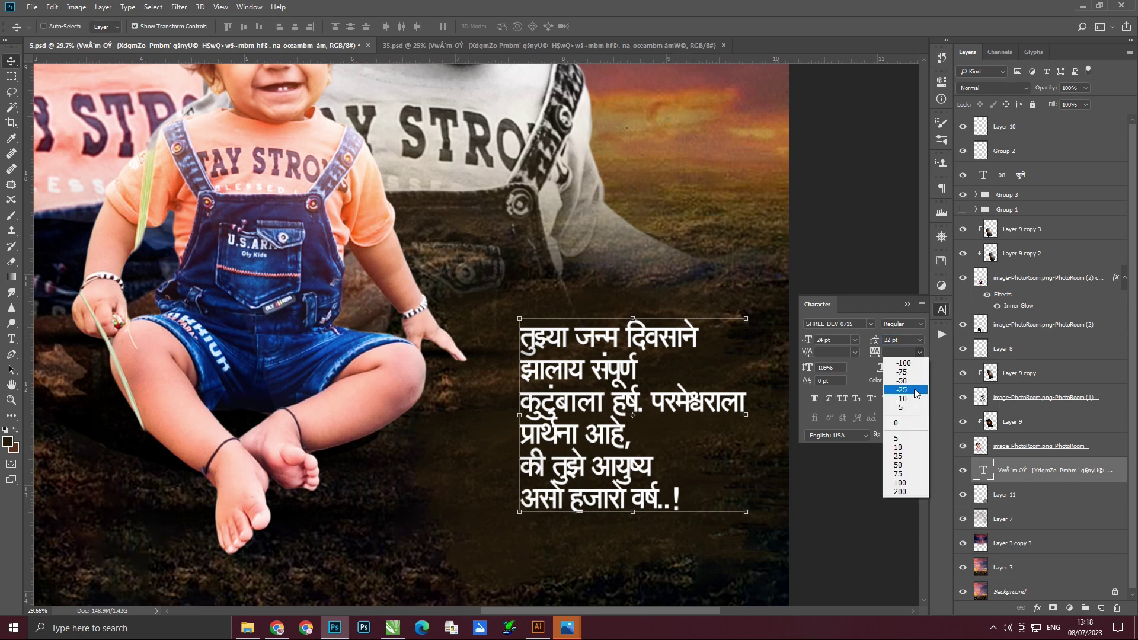
pyautogui.click(901, 389)
pyautogui.moveTo(655, 376); pyautogui.dragTo(422, 326)
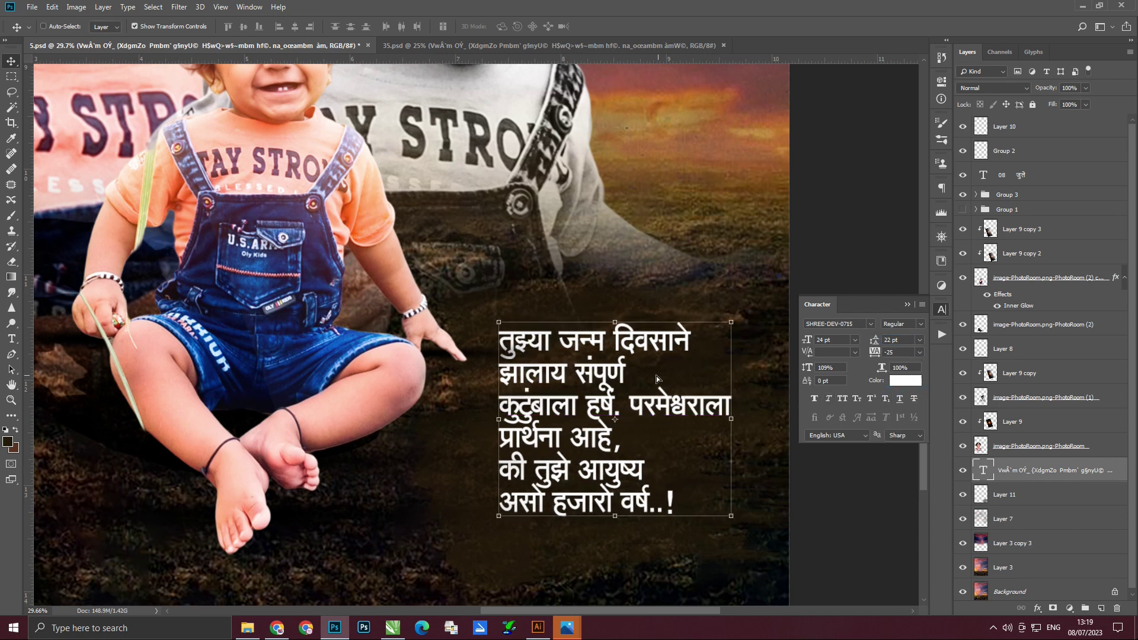
pyautogui.scroll(-2, 422, 326)
pyautogui.scroll(-2, 422, 326)
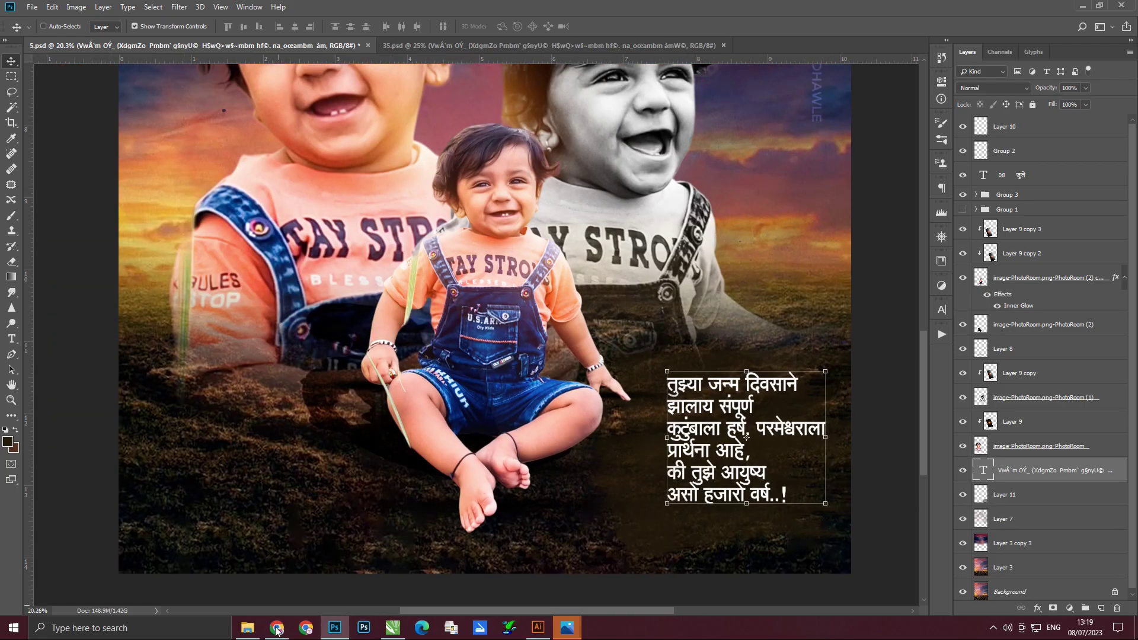
# Step: Check the birthday details in the browser chat, then Alt-drag a duplicate of the verse upward
pyautogui.click(276, 628)
pyautogui.hotkey('ctrl', '1')
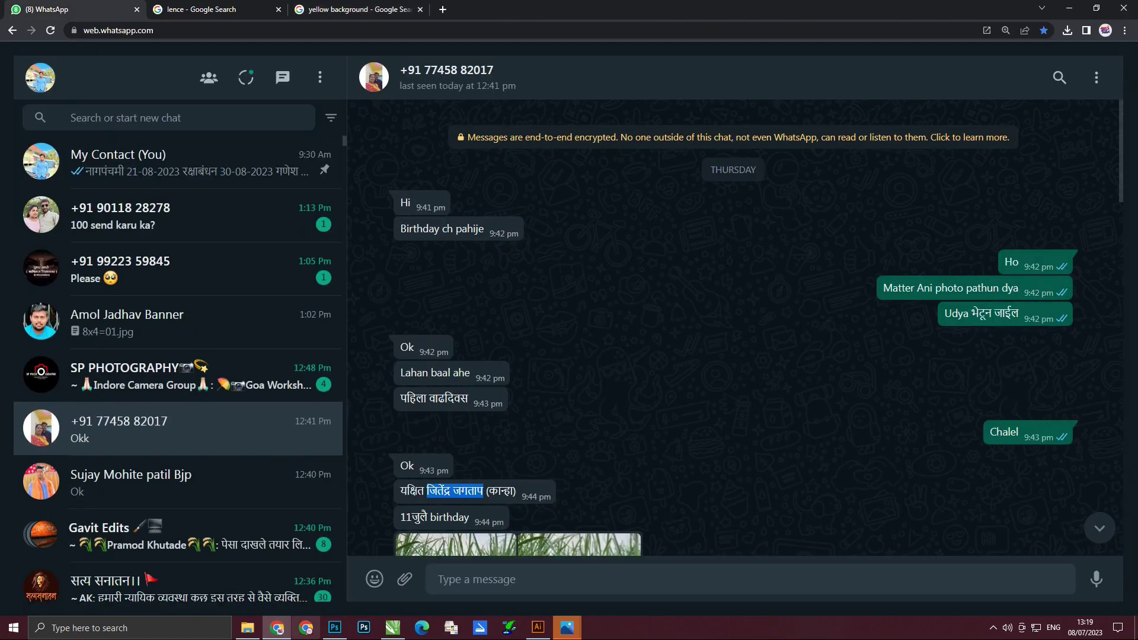
pyautogui.hotkey('alt', 'Tab')
pyautogui.scroll(2, 500, 440)
pyautogui.scroll(-1, 818, 386)
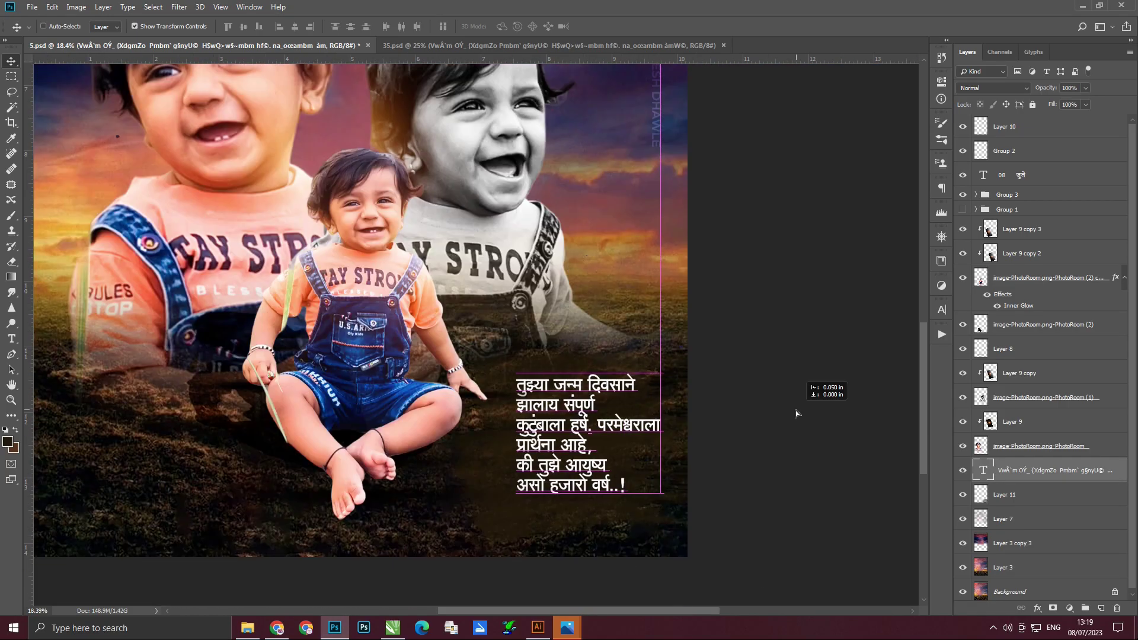
pyautogui.scroll(2, 499, 440)
pyautogui.keyDown('alt'); pyautogui.moveTo(636, 418); pyautogui.dragTo(637, 367); pyautogui.keyUp('alt')
# Step: Replace the duplicate's text with a quote-mark glyph and tighten its tracking to -100
pyautogui.doubleClick(983, 470)
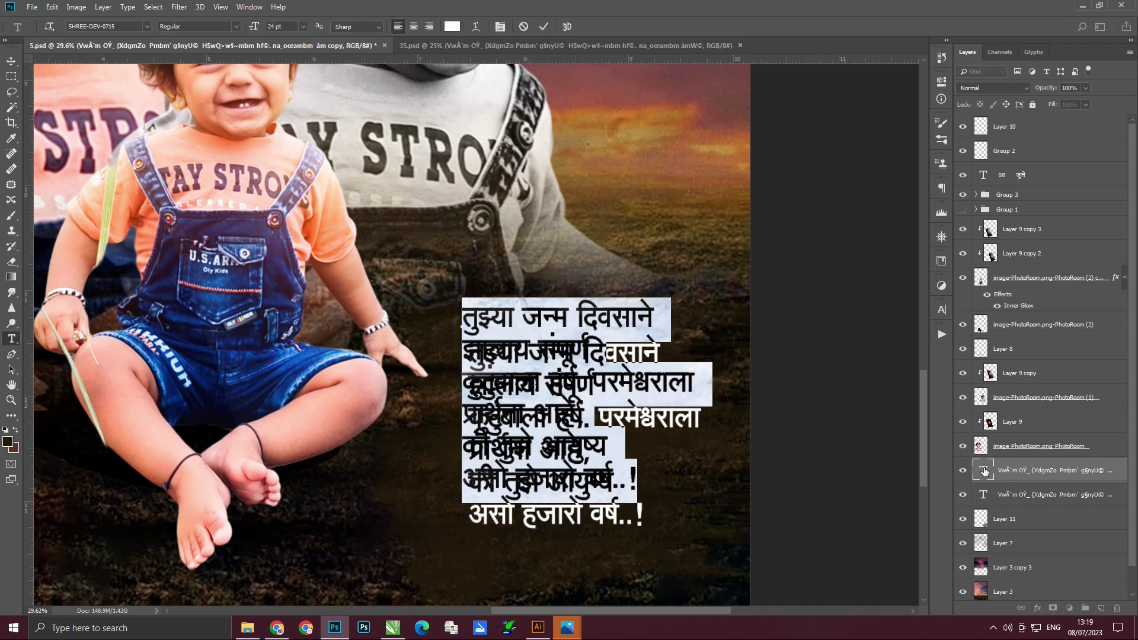
pyautogui.press('BackSpace')
pyautogui.click(1034, 51)
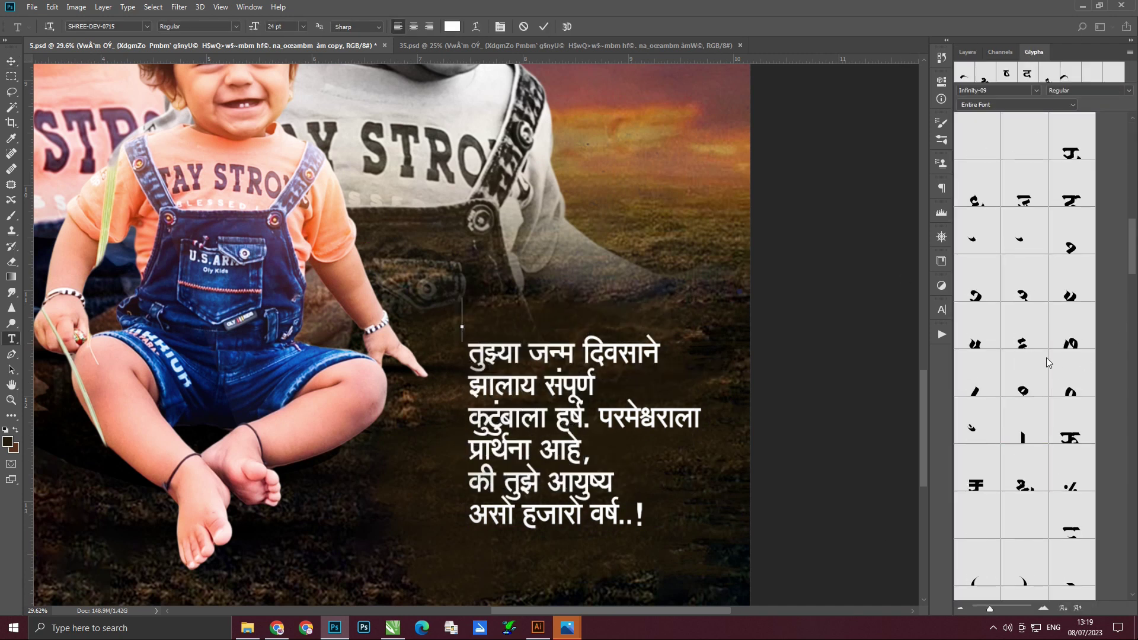
pyautogui.scroll(5, 1036, 442)
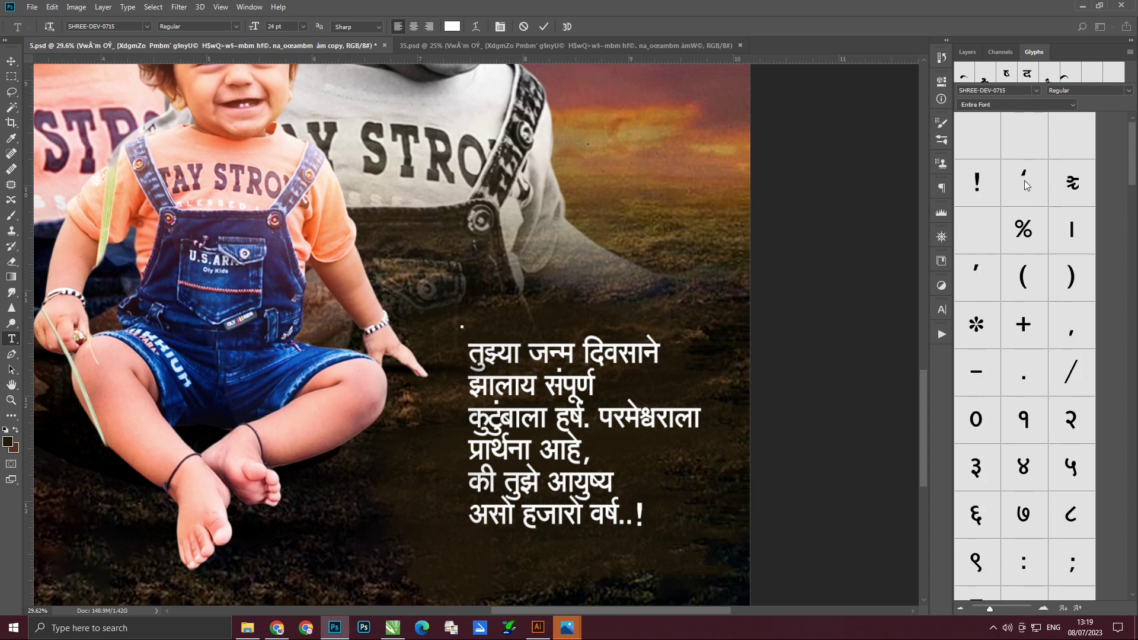
pyautogui.click(11, 61)
pyautogui.click(940, 310)
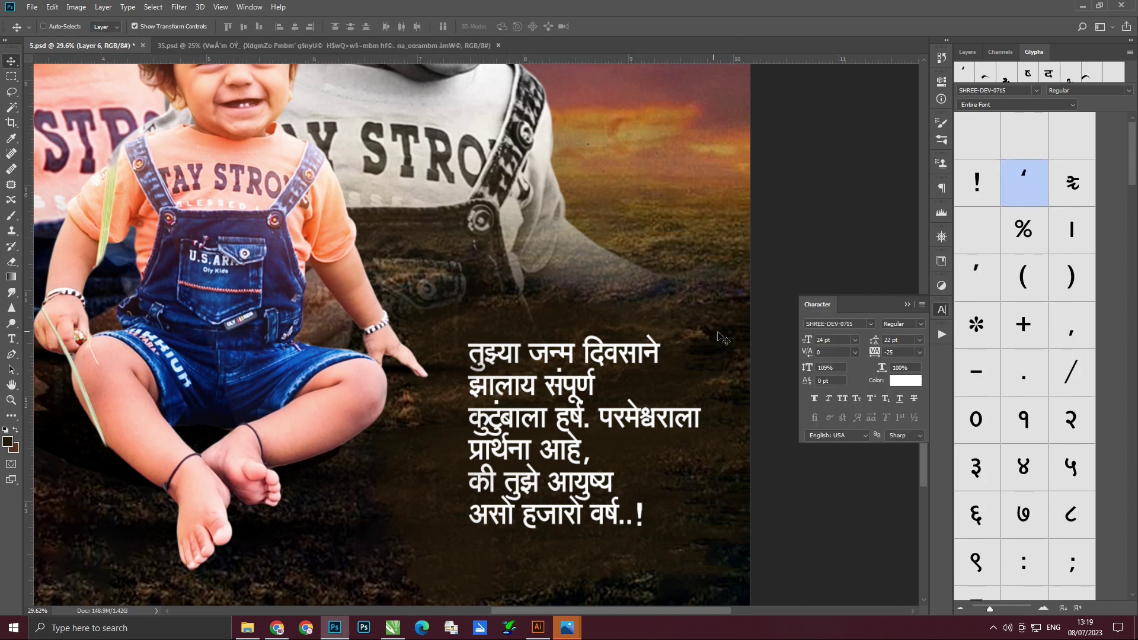
pyautogui.click(11, 338)
pyautogui.click(966, 52)
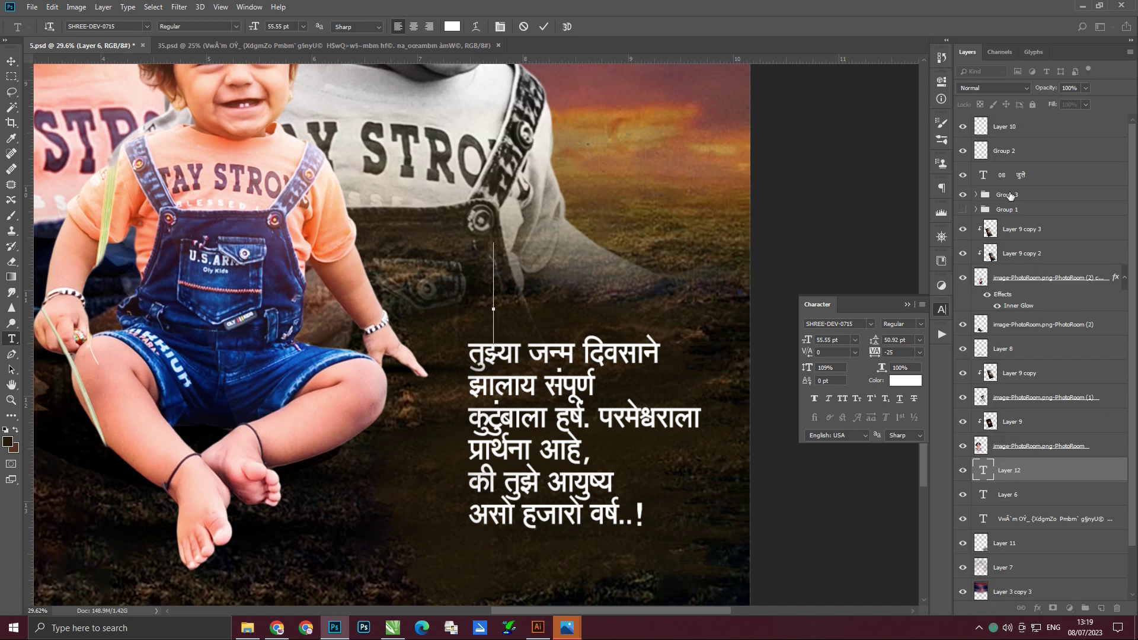
pyautogui.write('//')
pyautogui.click(919, 352)
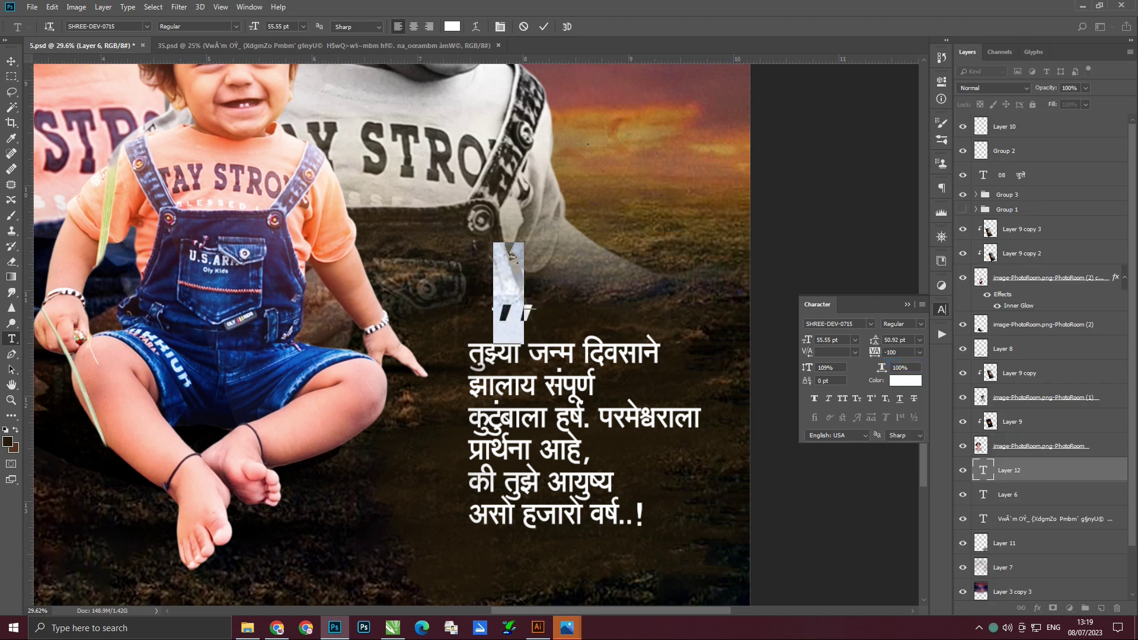
pyautogui.hotkey('ctrl', 'Return')
pyautogui.press('v')
# Step: Duplicate and flip the quote into an opening mark above the verse, coloured golden yellow
pyautogui.rightClick(515, 329)
pyautogui.click(548, 553)
pyautogui.press('Return')
pyautogui.moveTo(604, 247); pyautogui.dragTo(586, 285)
pyautogui.click(897, 384)
pyautogui.click(885, 387)
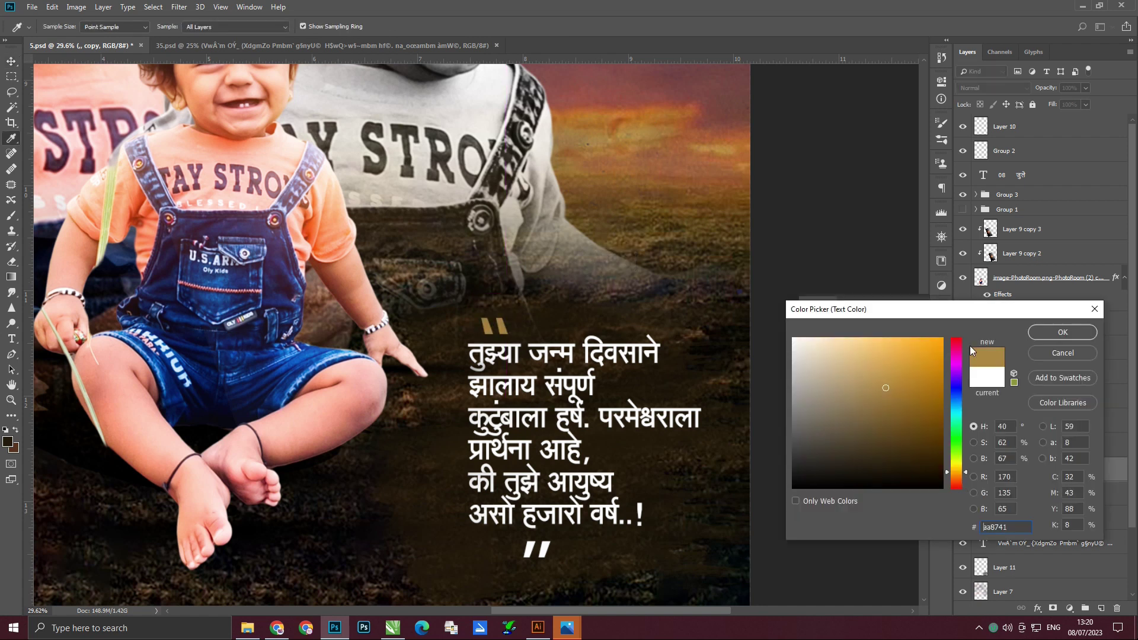
pyautogui.click(955, 463)
pyautogui.press('Return')
pyautogui.hotkey('ctrl', '0')
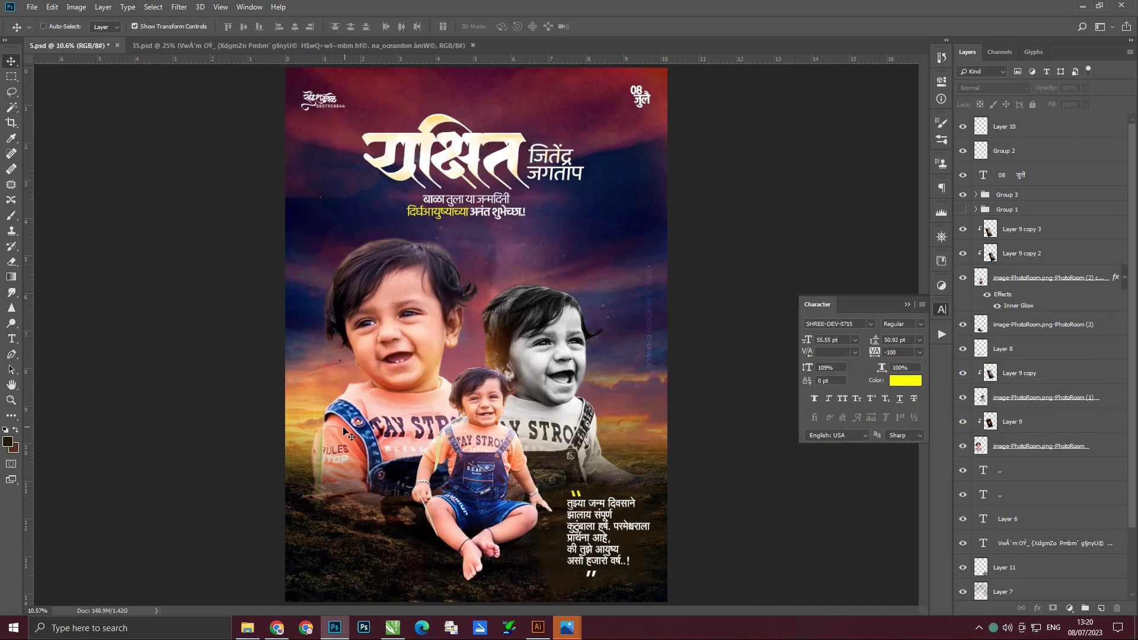
# Step: Search 'micke' in the browser and open PNGWing's Mickey with balloons and gift image
pyautogui.hotkey('ctrl', '0')
pyautogui.click(277, 628)
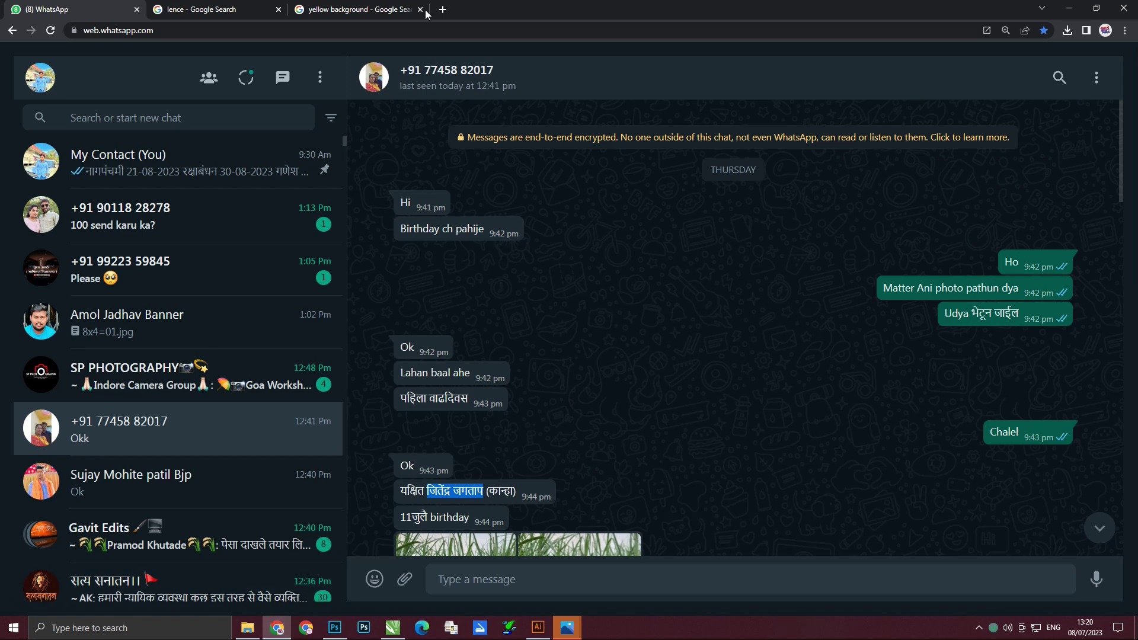
pyautogui.click(356, 9)
pyautogui.click(309, 75)
pyautogui.write('micke')
pyautogui.click(294, 118)
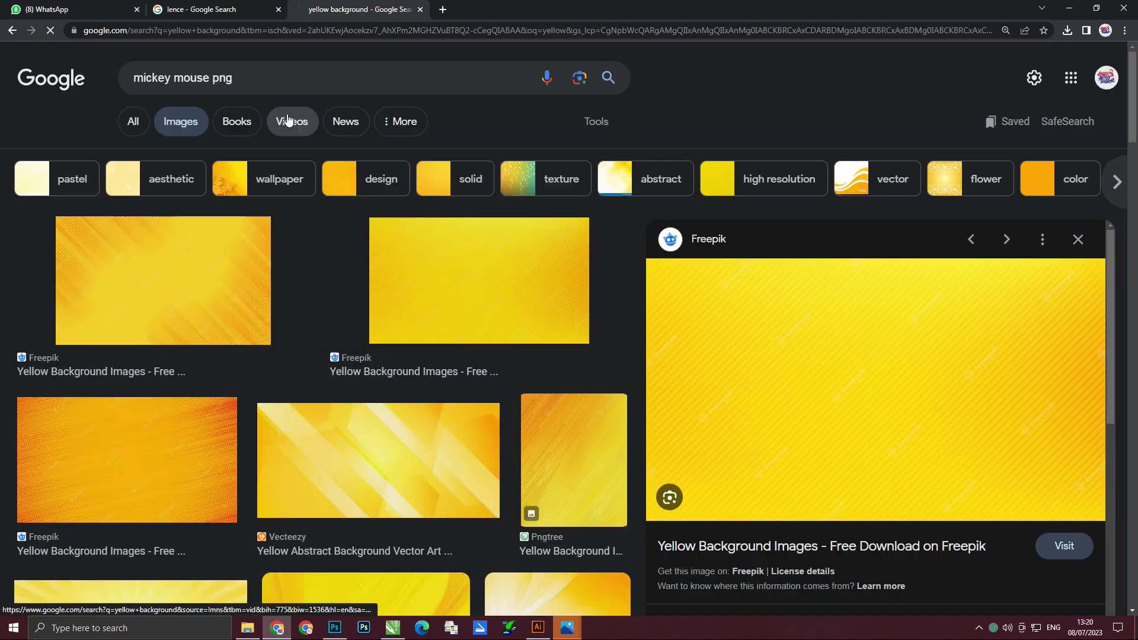
pyautogui.click(390, 282)
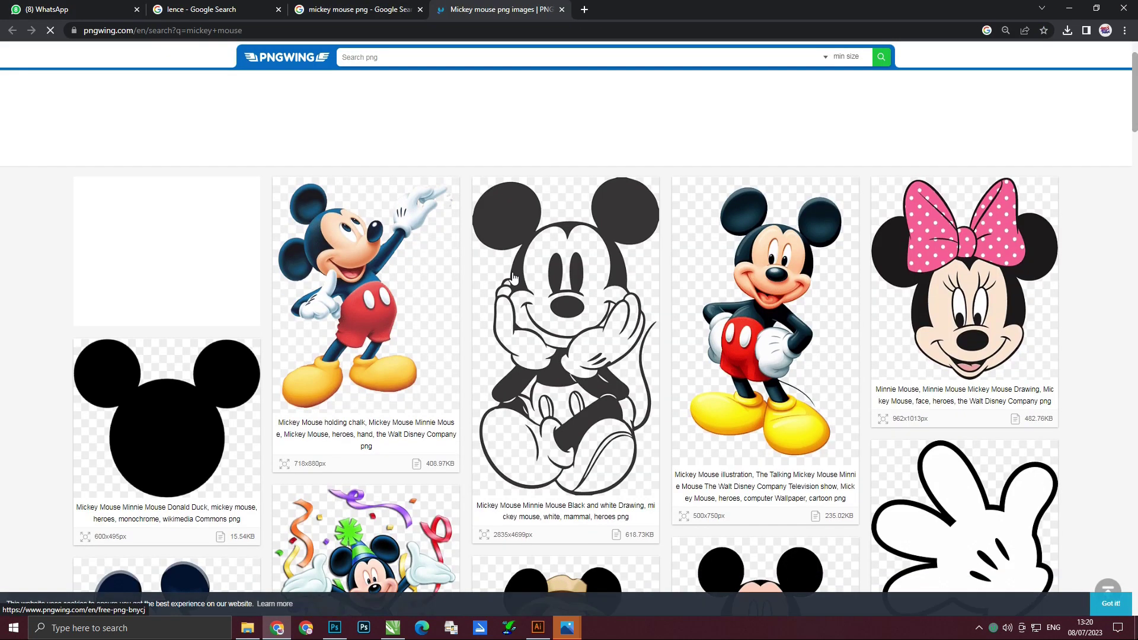
pyautogui.click(660, 356)
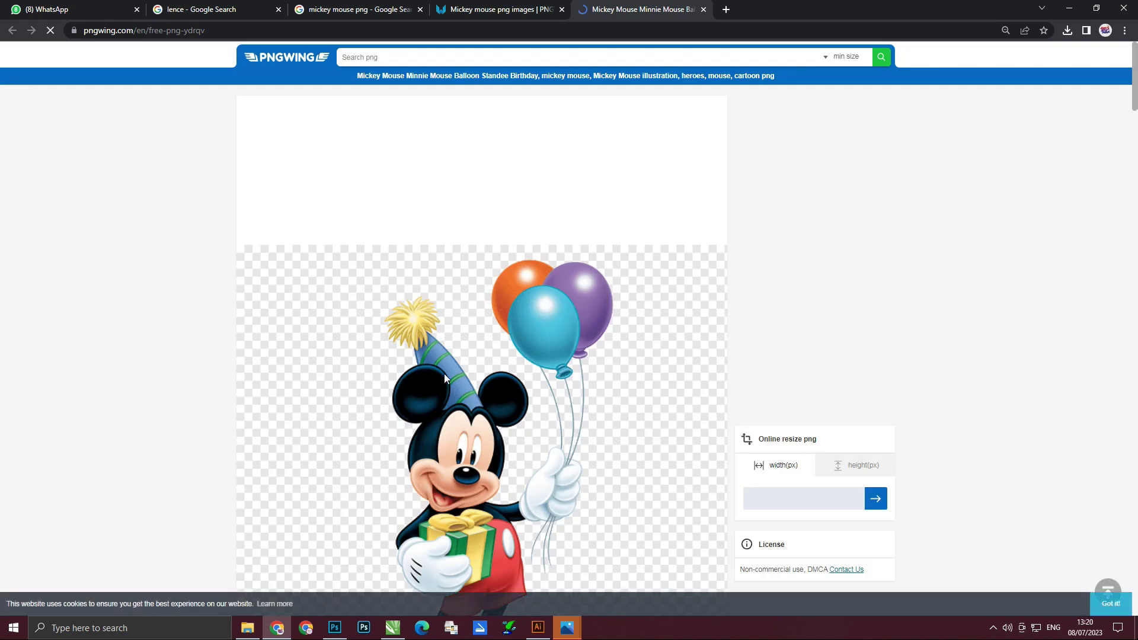
# Step: Download the Mickey PNG, dismissing the ad and solving the captcha
pyautogui.click(443, 373)
pyautogui.click(690, 393)
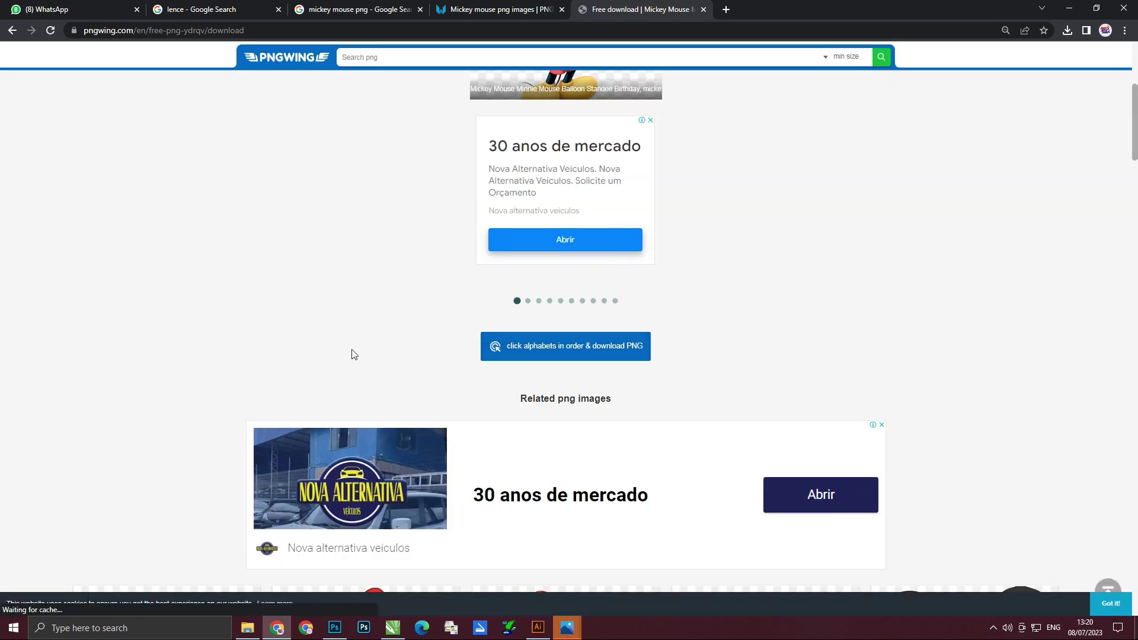
pyautogui.scroll(-1, 408, 370)
pyautogui.click(628, 275)
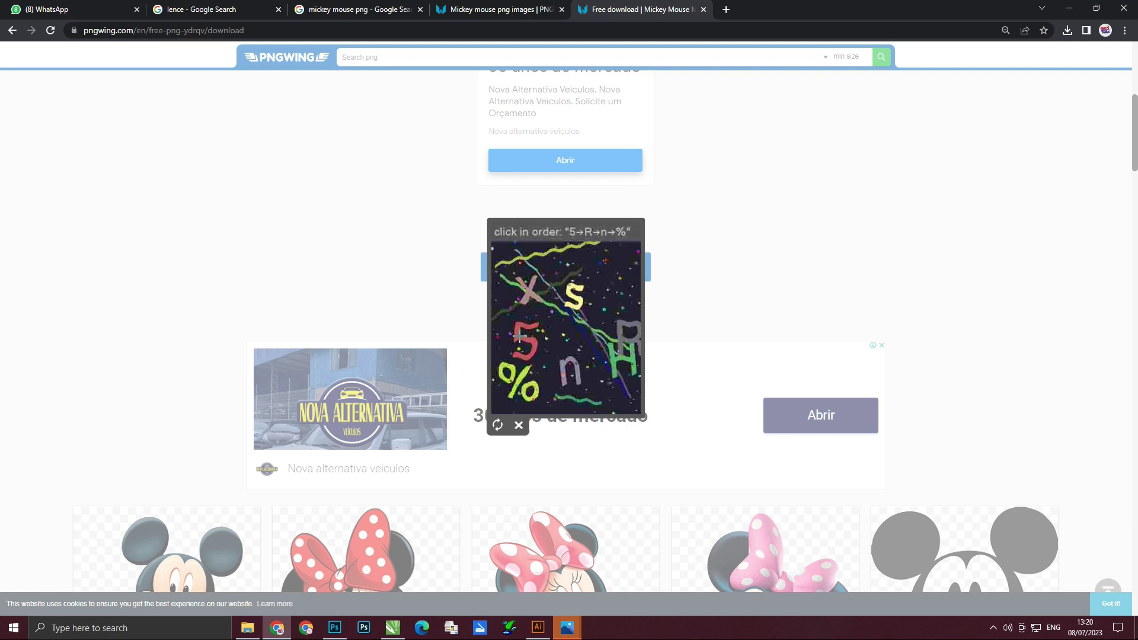
pyautogui.click(521, 378)
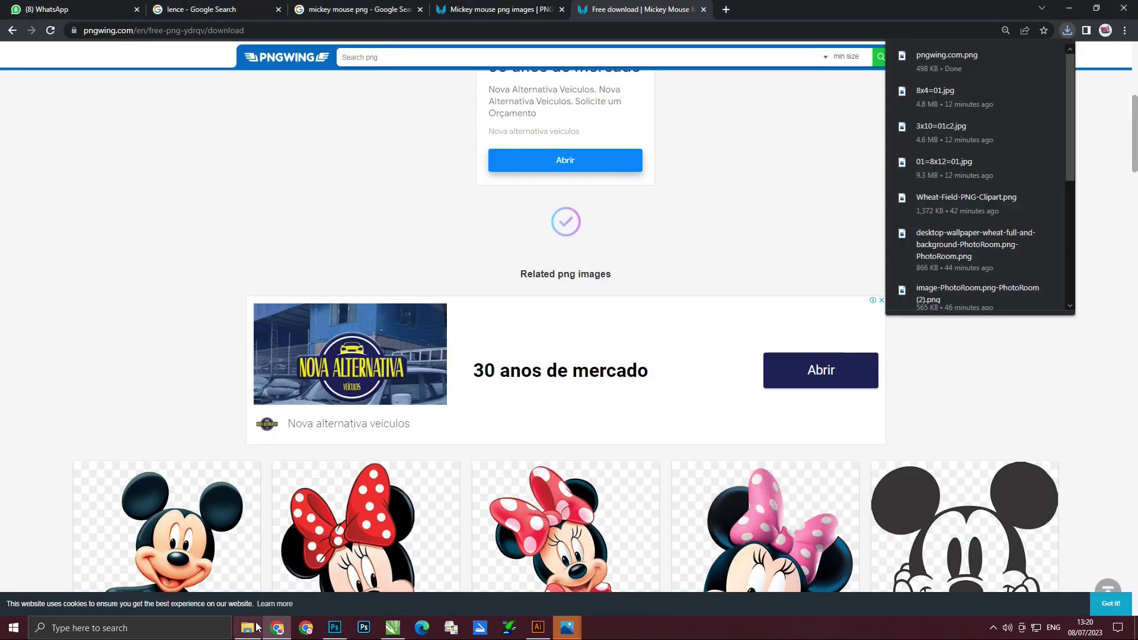
# Step: Open the downloaded Mickey file in Photoshop, drag it into the poster, and shrink it beside the children
pyautogui.click(256, 626)
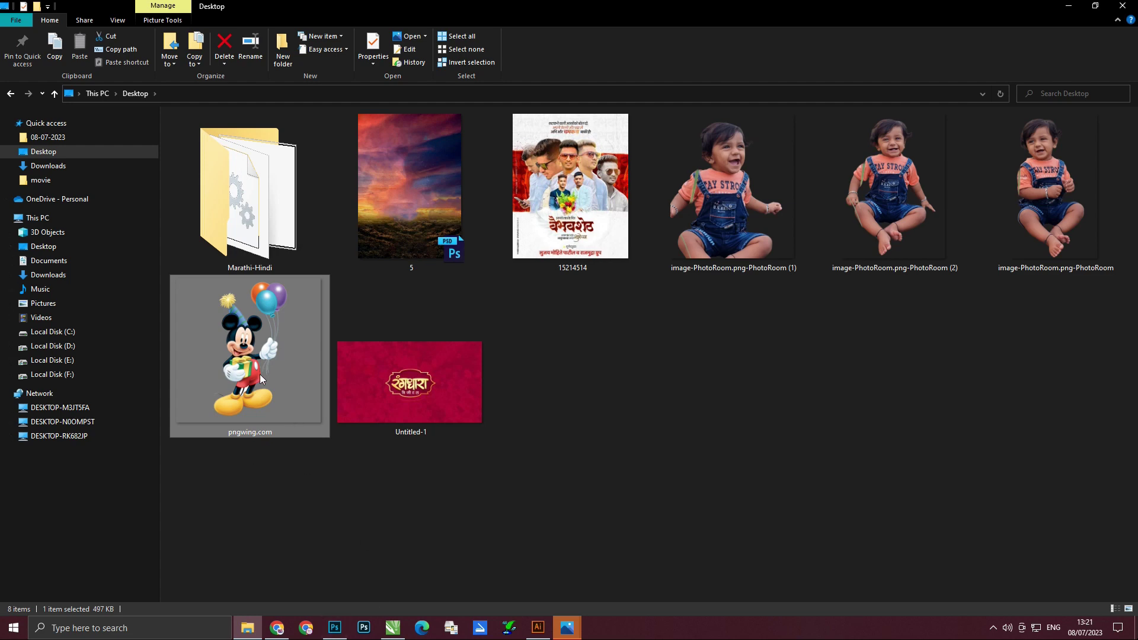
pyautogui.rightClick(260, 380)
pyautogui.click(569, 430)
pyautogui.moveTo(343, 266)
pyautogui.mouseDown()
pyautogui.moveTo(76, 49)
pyautogui.moveTo(369, 420)
pyautogui.mouseUp()
pyautogui.moveTo(440, 381); pyautogui.dragTo(421, 395)
pyautogui.press('Return')
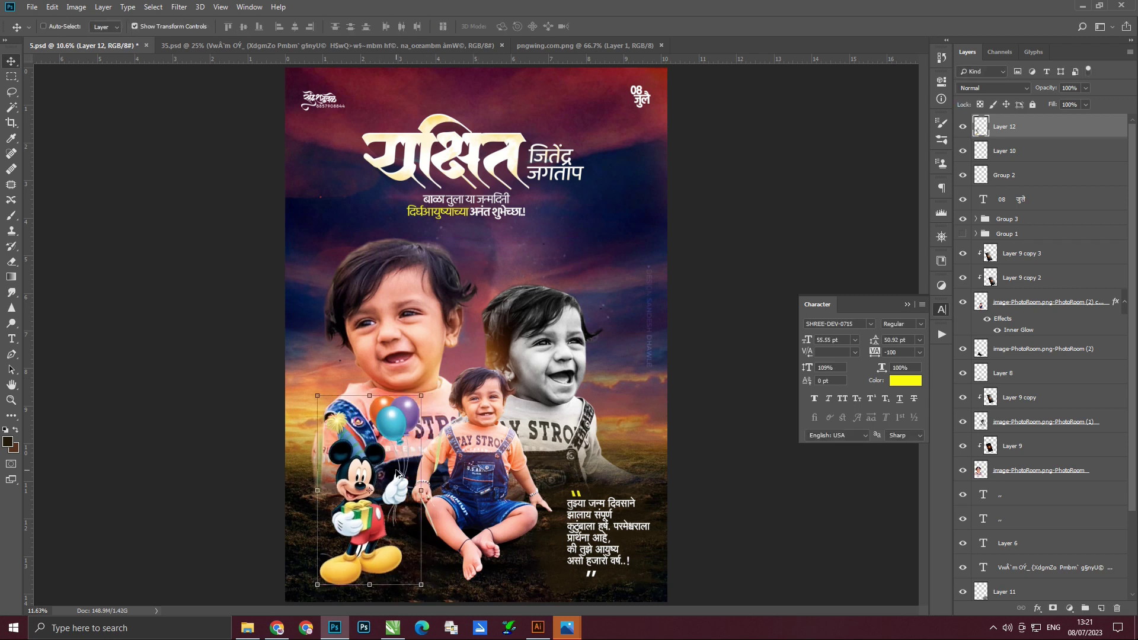
# Step: Add a new empty layer, then open layer effects for the Mickey layer (Layer 12)
pyautogui.scroll(3, 397, 474)
pyautogui.scroll(-1, 397, 462)
pyautogui.hotkey('ctrl', 'shift', 'alt', 'n')
pyautogui.press('b')
pyautogui.scroll(2, 408, 337)
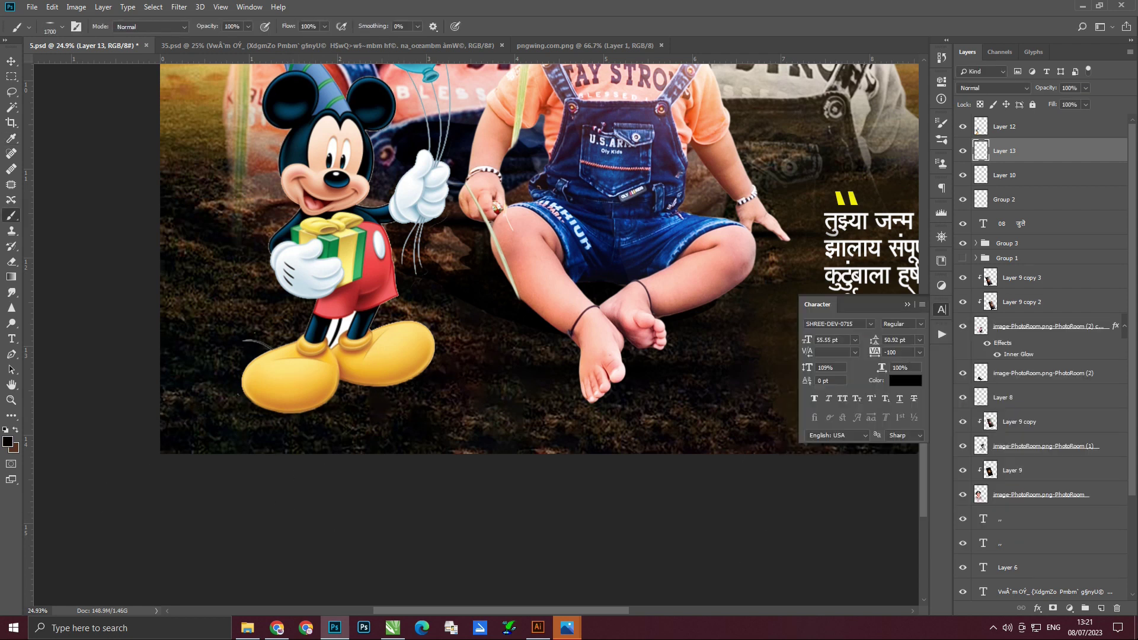
pyautogui.scroll(2, 539, 267)
pyautogui.click(1066, 126)
pyautogui.doubleClick(1071, 125)
# Step: Raise the opacity of Mickey's inner glow, keeping the glow colour white
pyautogui.click(724, 464)
pyautogui.moveTo(904, 385); pyautogui.dragTo(930, 386)
pyautogui.click(862, 416)
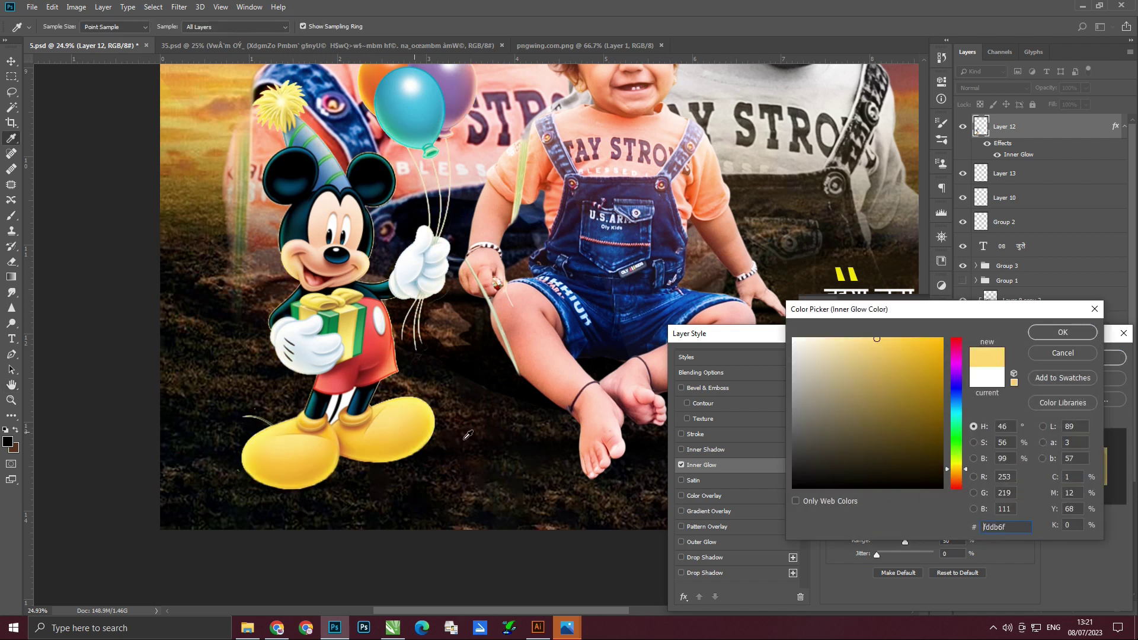
pyautogui.click(1055, 365)
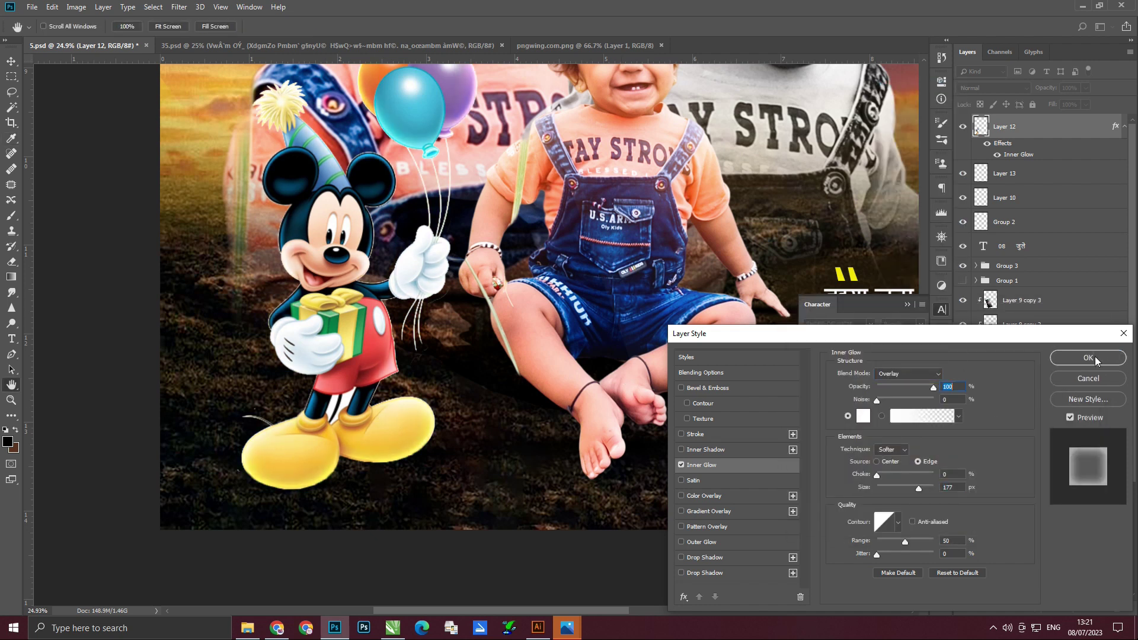
pyautogui.click(1088, 357)
# Step: Give Mickey a larger black drop shadow and fit the whole poster in view
pyautogui.click(952, 377)
pyautogui.click(1061, 337)
pyautogui.moveTo(877, 453); pyautogui.dragTo(884, 454)
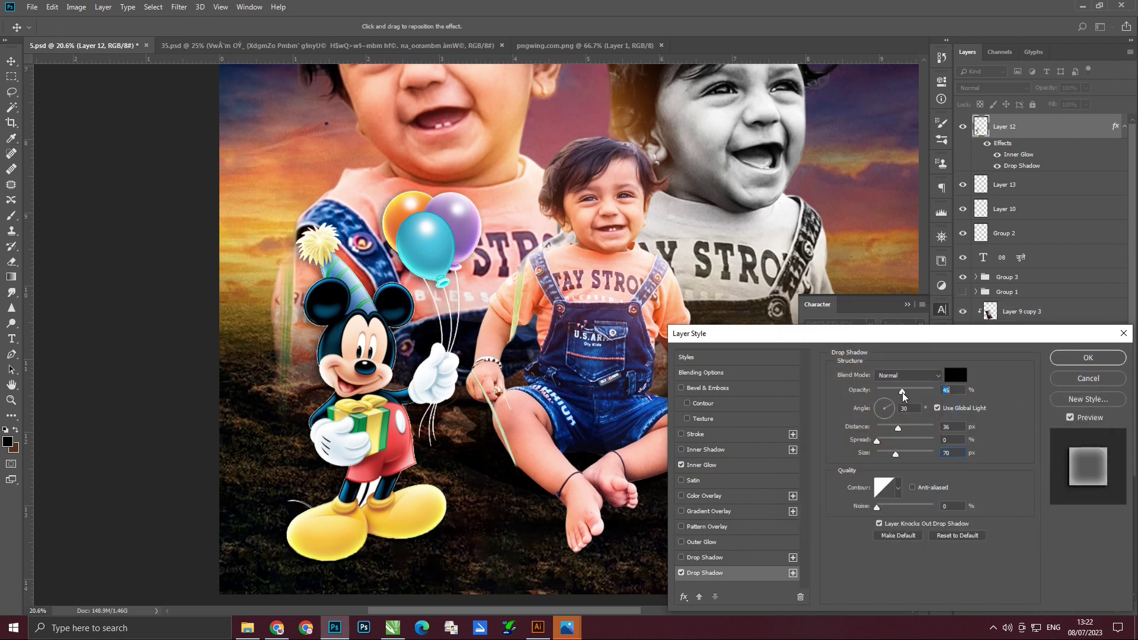
pyautogui.click(1087, 358)
pyautogui.hotkey('ctrl', '0')
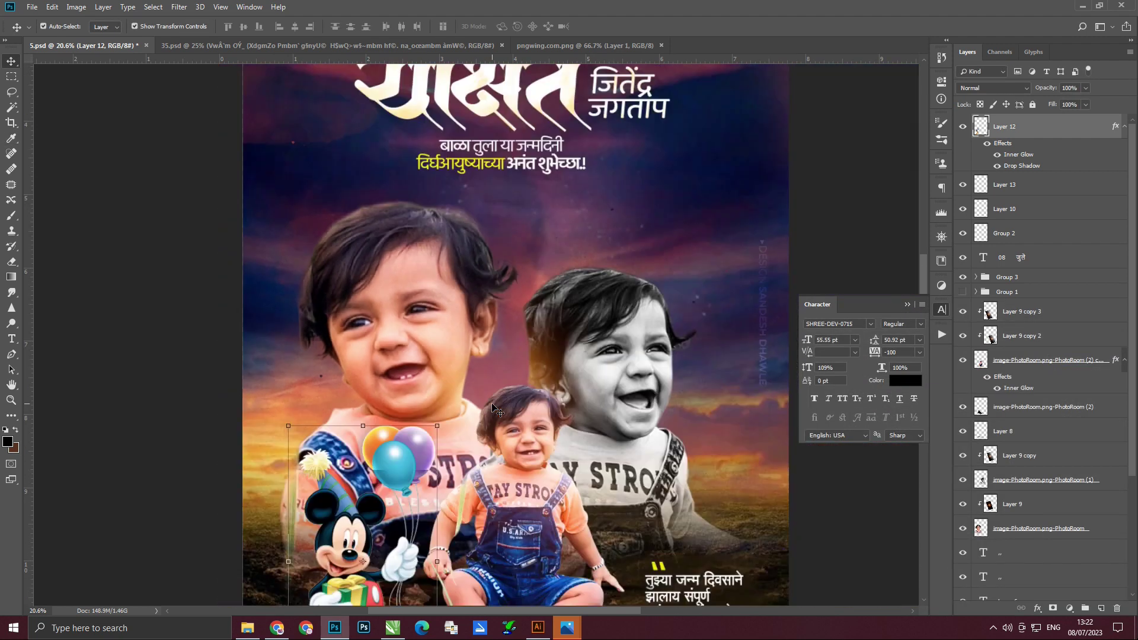
pyautogui.keyDown('ctrl'); pyautogui.click(430, 144); pyautogui.keyUp('ctrl')
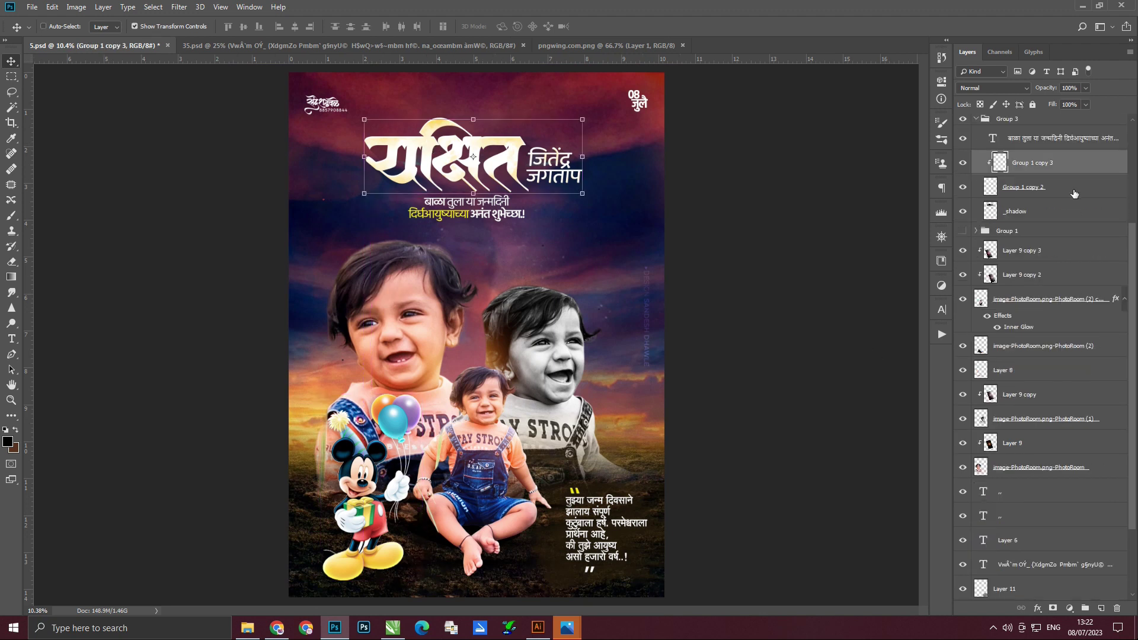
# Step: Stack copies of the name title down the left side and merge them into one layer
pyautogui.moveTo(576, 177); pyautogui.dragTo(436, 119)
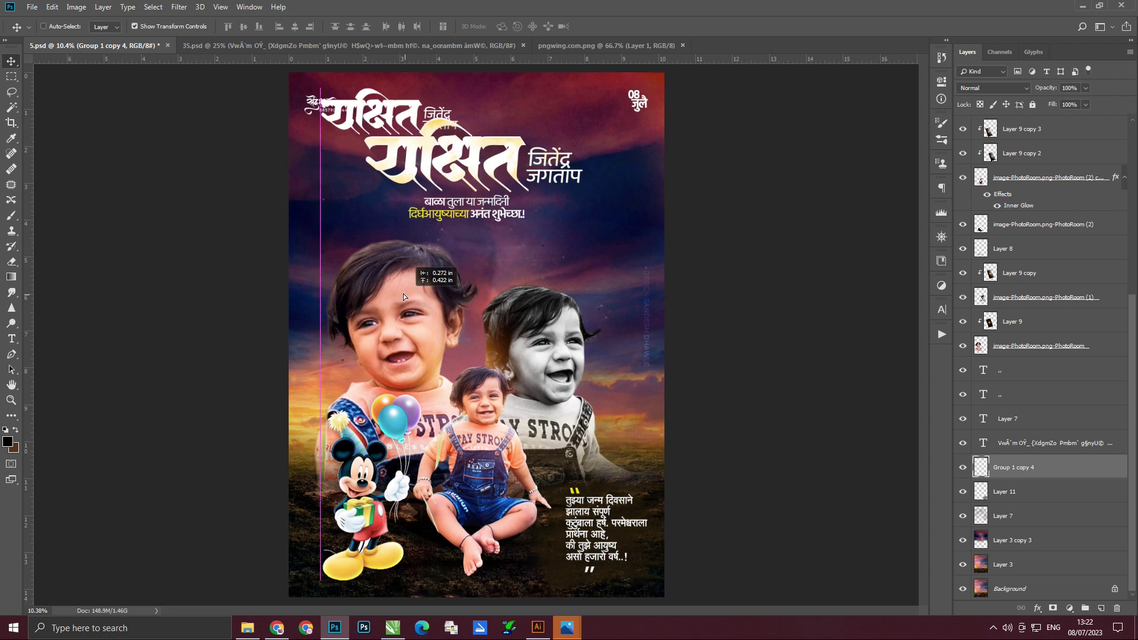
pyautogui.moveTo(404, 271); pyautogui.dragTo(404, 437)
pyautogui.moveTo(400, 485); pyautogui.dragTo(397, 493)
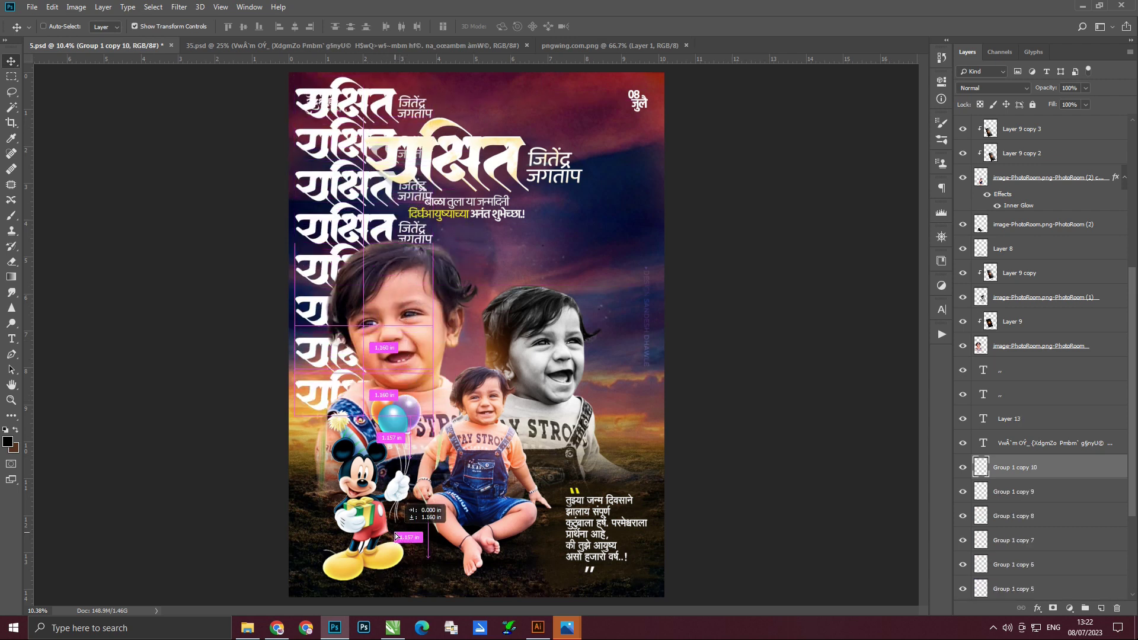
pyautogui.moveTo(396, 537); pyautogui.dragTo(396, 536)
pyautogui.scroll(-3, 1052, 515)
pyautogui.keyDown('shift'); pyautogui.click(1048, 470); pyautogui.keyUp('shift')
pyautogui.hotkey('ctrl', 'e')
# Step: Duplicate the title column to the right, then move and scale the pattern over the sky
pyautogui.moveTo(400, 336)
pyautogui.mouseDown()
pyautogui.moveTo(539, 336)
pyautogui.moveTo(620, 440)
pyautogui.mouseUp()
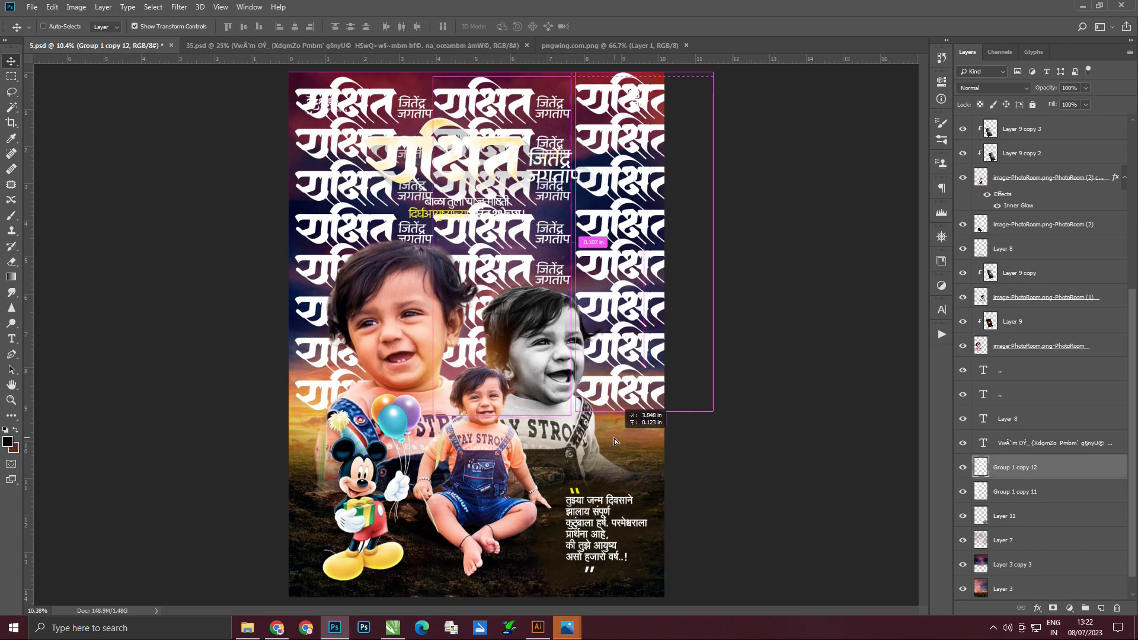
pyautogui.hotkey('ctrl', 'e')
pyautogui.moveTo(616, 266); pyautogui.dragTo(581, 285)
pyautogui.moveTo(673, 433); pyautogui.dragTo(704, 451)
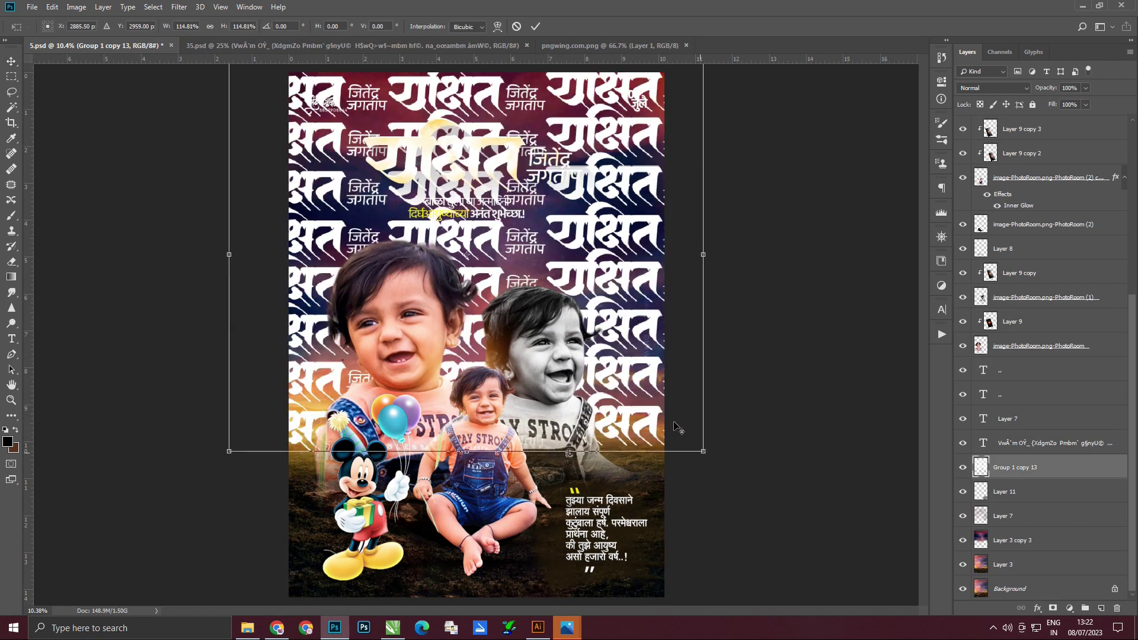
# Step: Blend the name pattern as Overlay at about 53% opacity and erase parts of it
pyautogui.click(993, 88)
pyautogui.click(984, 229)
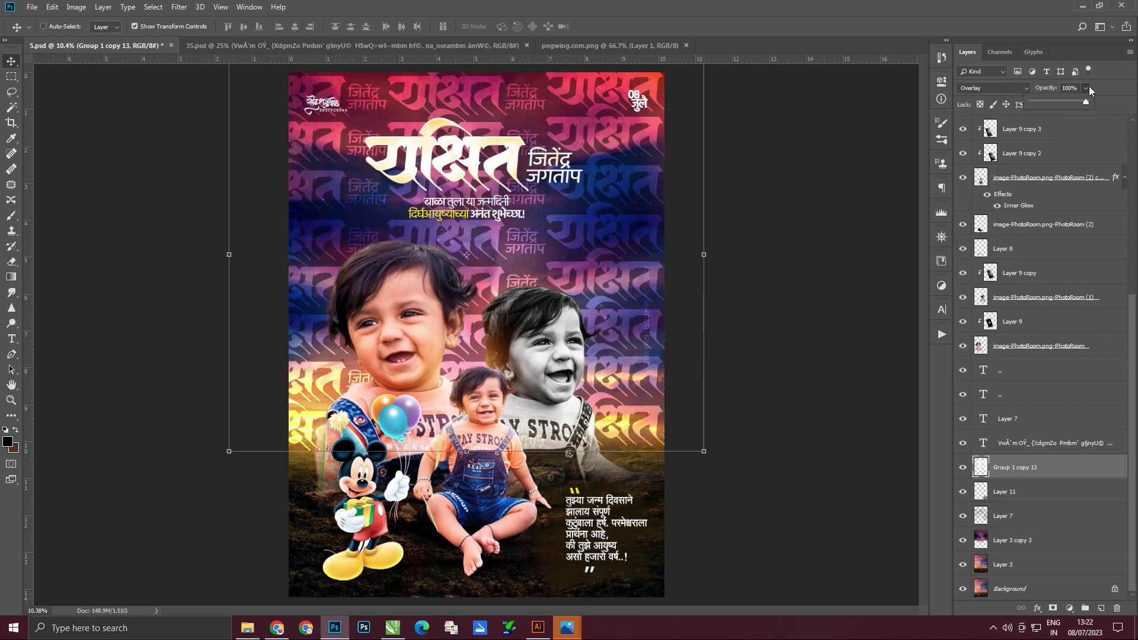
pyautogui.moveTo(1085, 87); pyautogui.dragTo(1061, 100)
pyautogui.hotkey('ctrl', '-')
pyautogui.press('e')
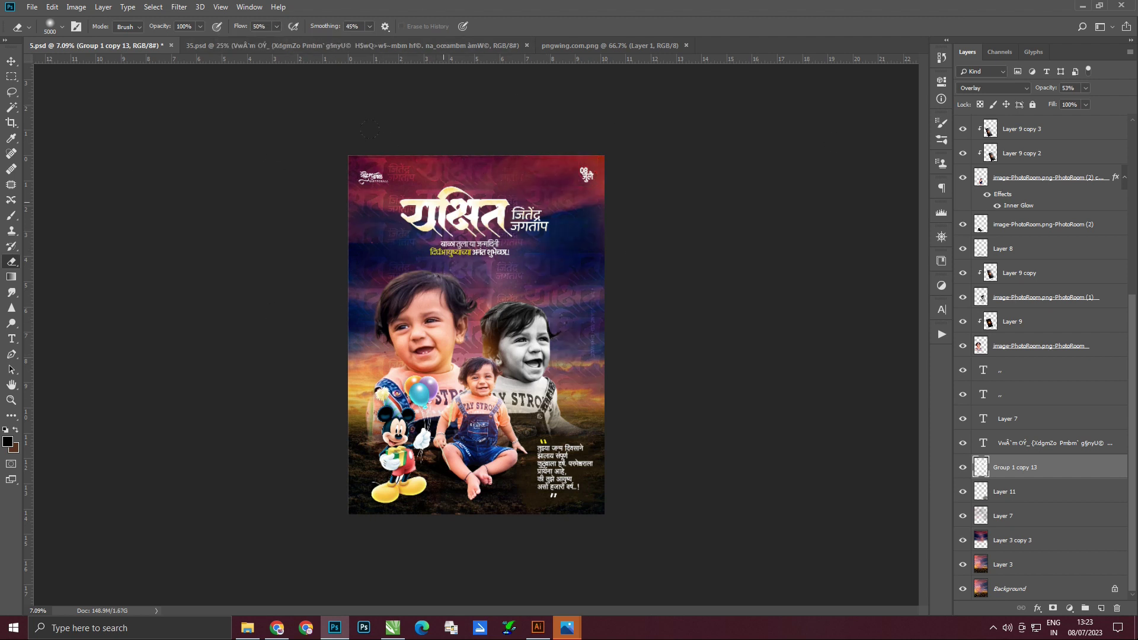
pyautogui.press('v')
pyautogui.click(698, 145)
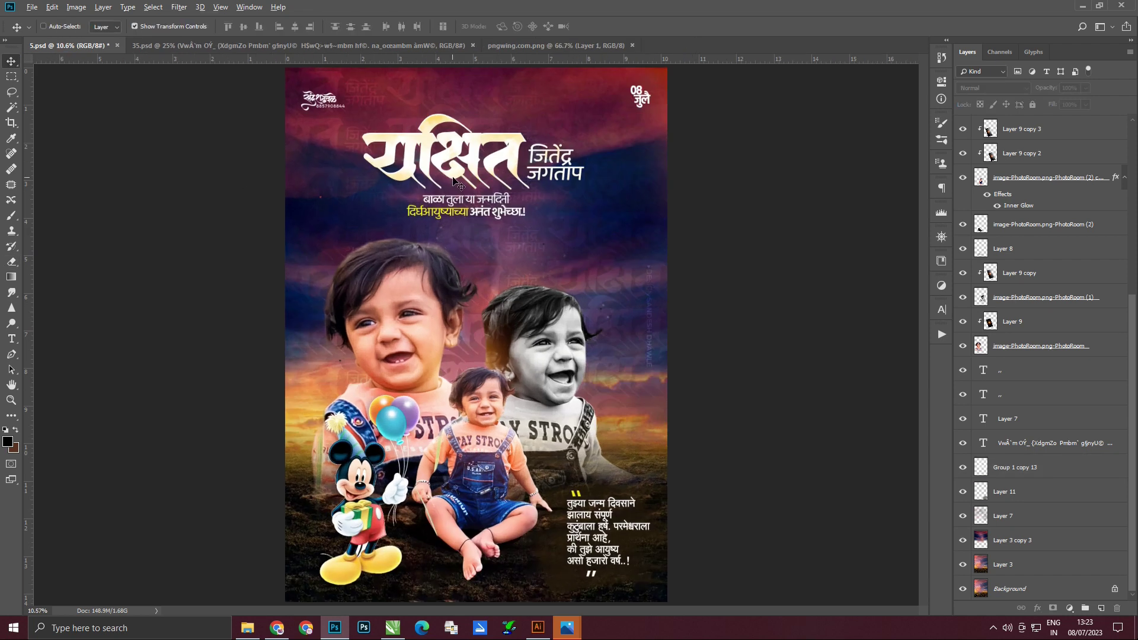
# Step: Export the poster as a 100%-quality JPG named 5 to the Desktop
pyautogui.keyDown('alt'); pyautogui.scroll(5, 471, 262); pyautogui.keyUp('alt')
pyautogui.keyDown('alt'); pyautogui.scroll(-2, 471, 263); pyautogui.keyUp('alt')
pyautogui.click(247, 627)
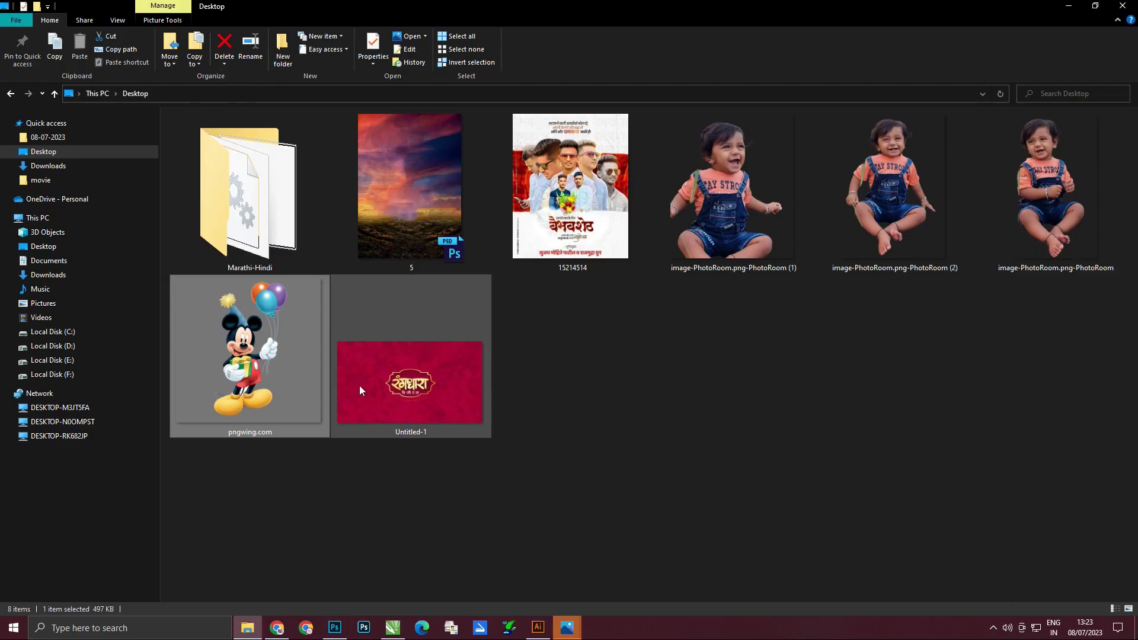
pyautogui.click(344, 636)
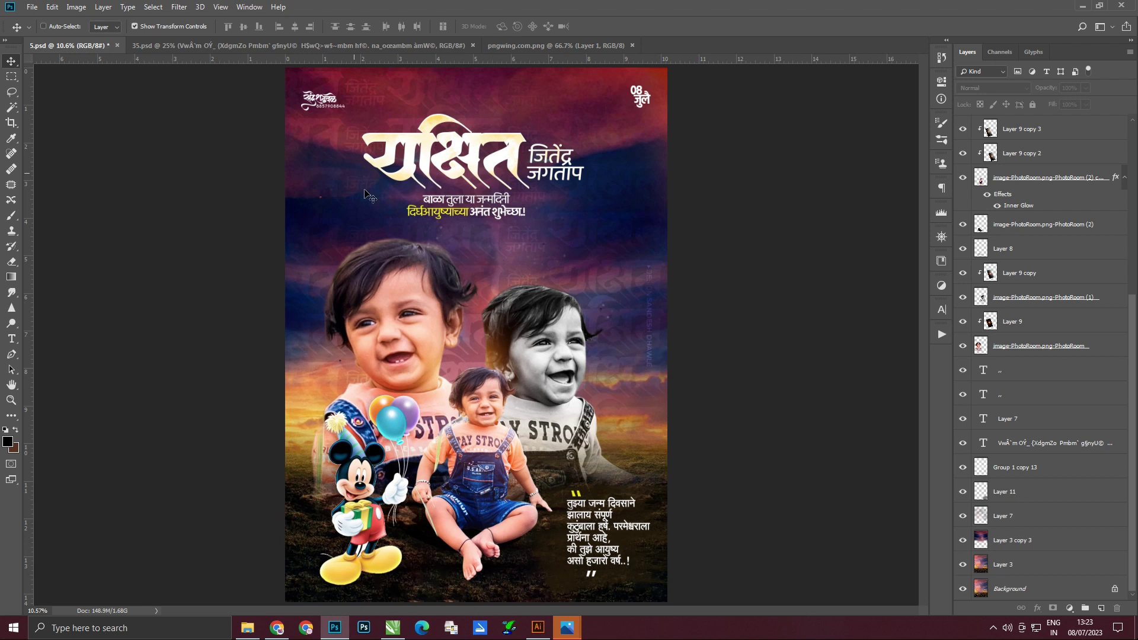
pyautogui.click(32, 7)
pyautogui.click(208, 181)
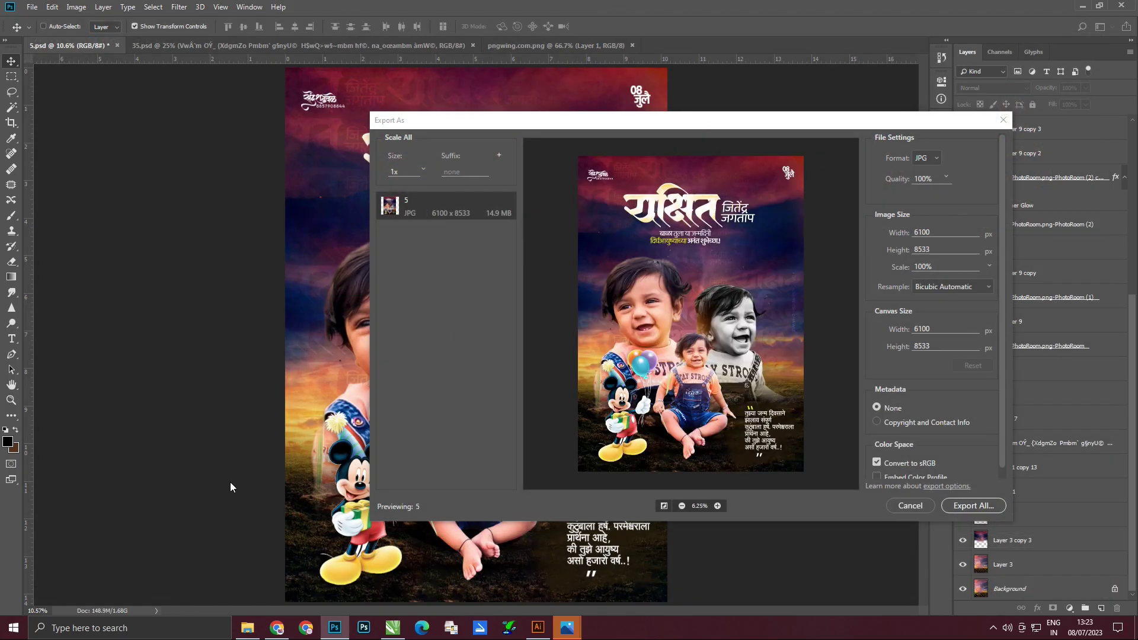
pyautogui.click(247, 628)
pyautogui.rightClick(661, 346)
pyautogui.click(388, 231)
# Step: Open 5.jpg in Photos and zoom in and out to inspect the title and children
pyautogui.press('Return')
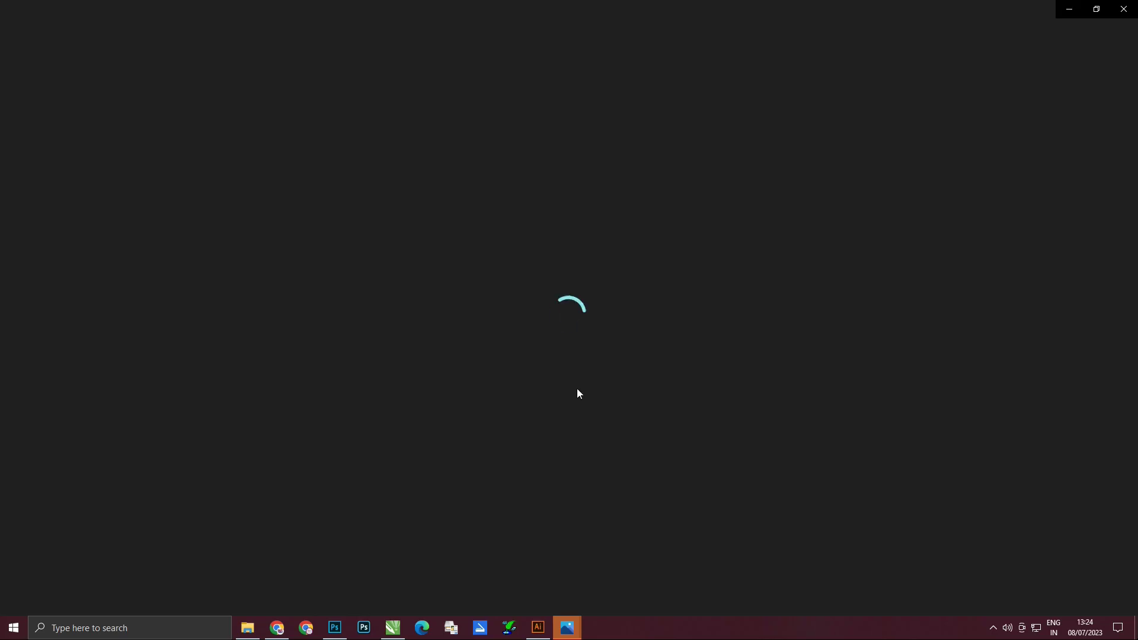
pyautogui.scroll(2, 553, 336)
pyautogui.scroll(2, 208, 178)
pyautogui.scroll(2, 373, 257)
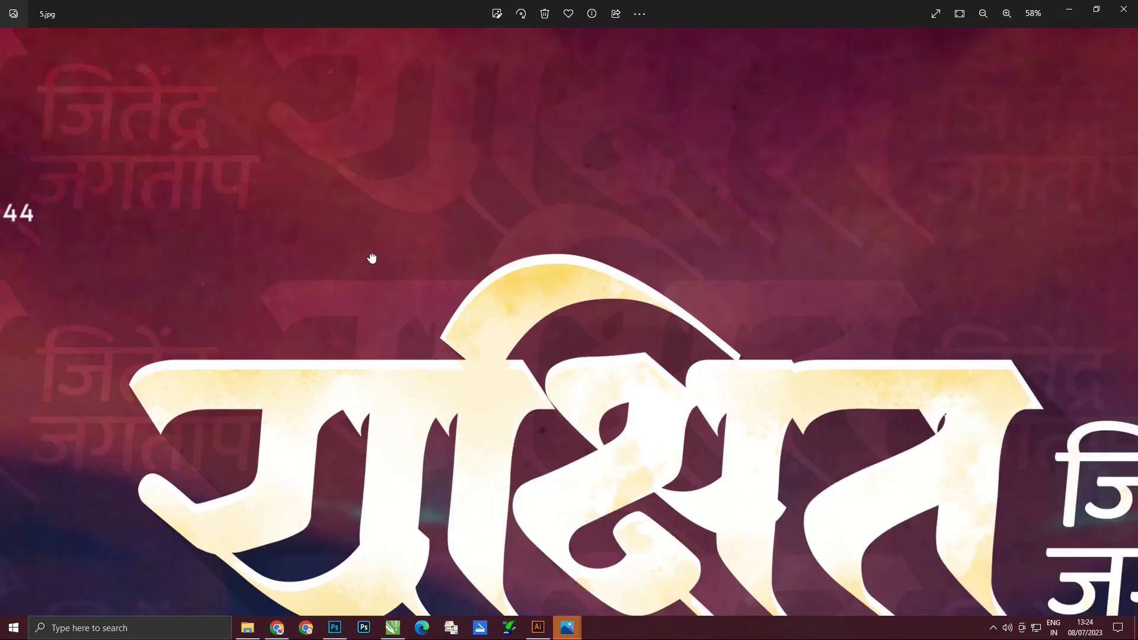
pyautogui.scroll(-1, 652, 249)
pyautogui.scroll(1, 974, 246)
pyautogui.scroll(-3, 609, 343)
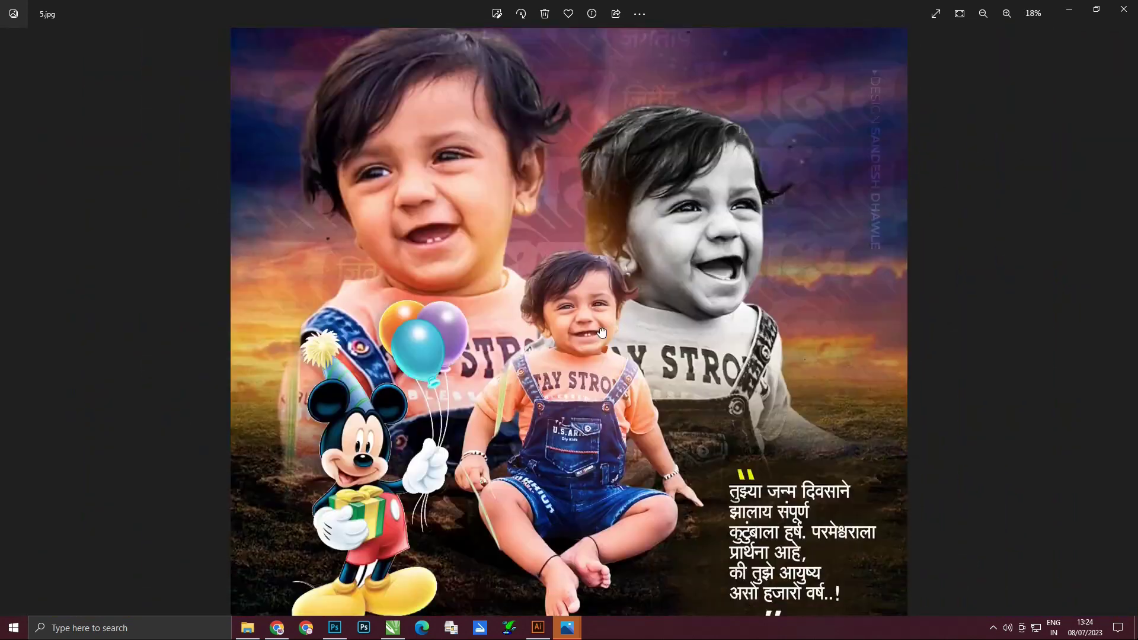